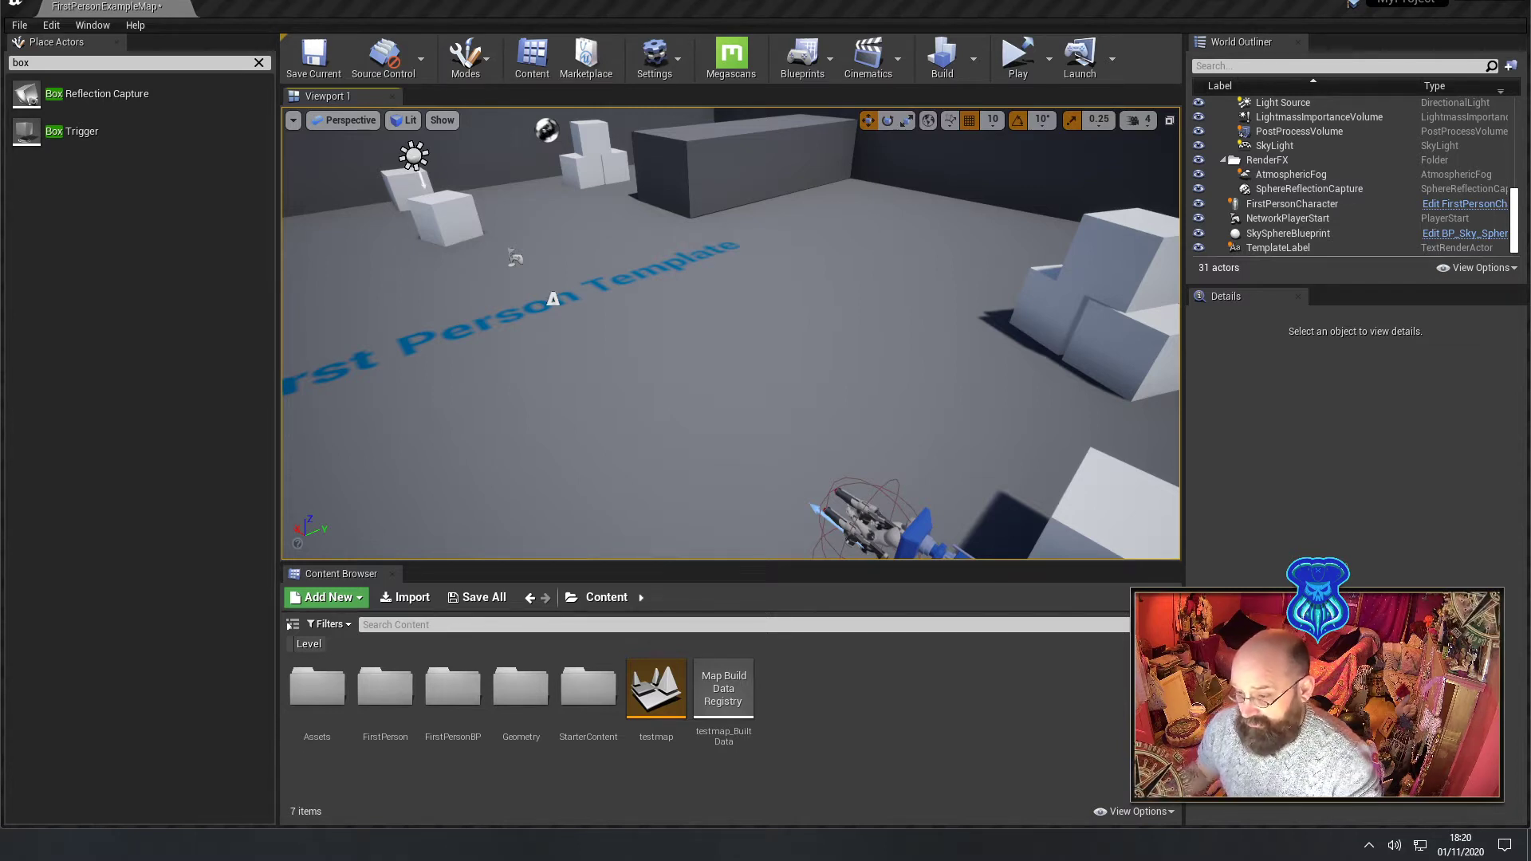
# - Place a Box Trigger actor on the arena floor beside the First Person Template text and raise it to about Z 350
pyautogui.click(75, 69)
pyautogui.press('BackSpace')
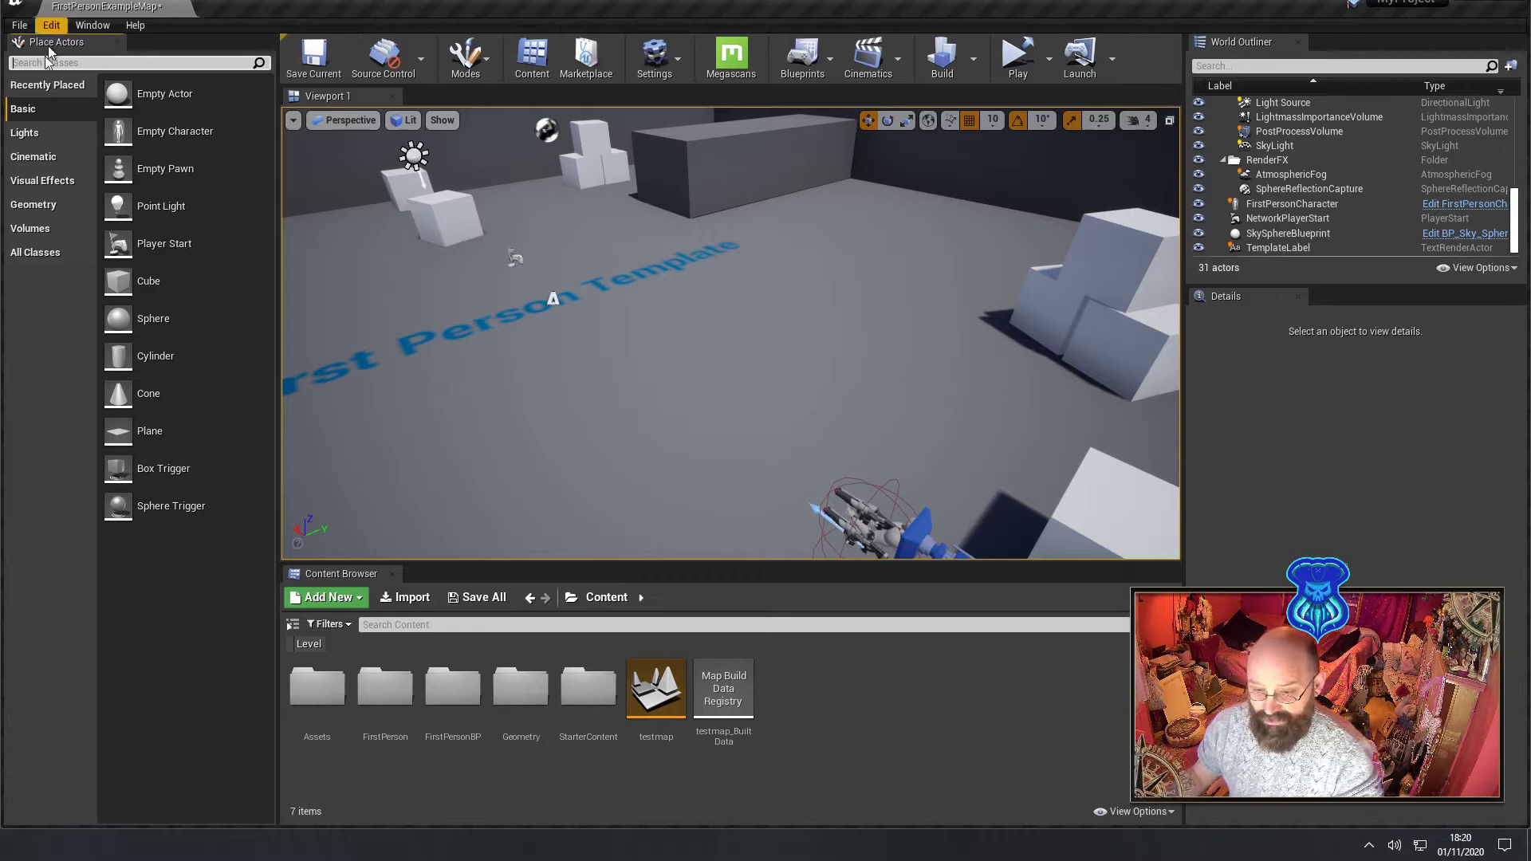
pyautogui.write('b')
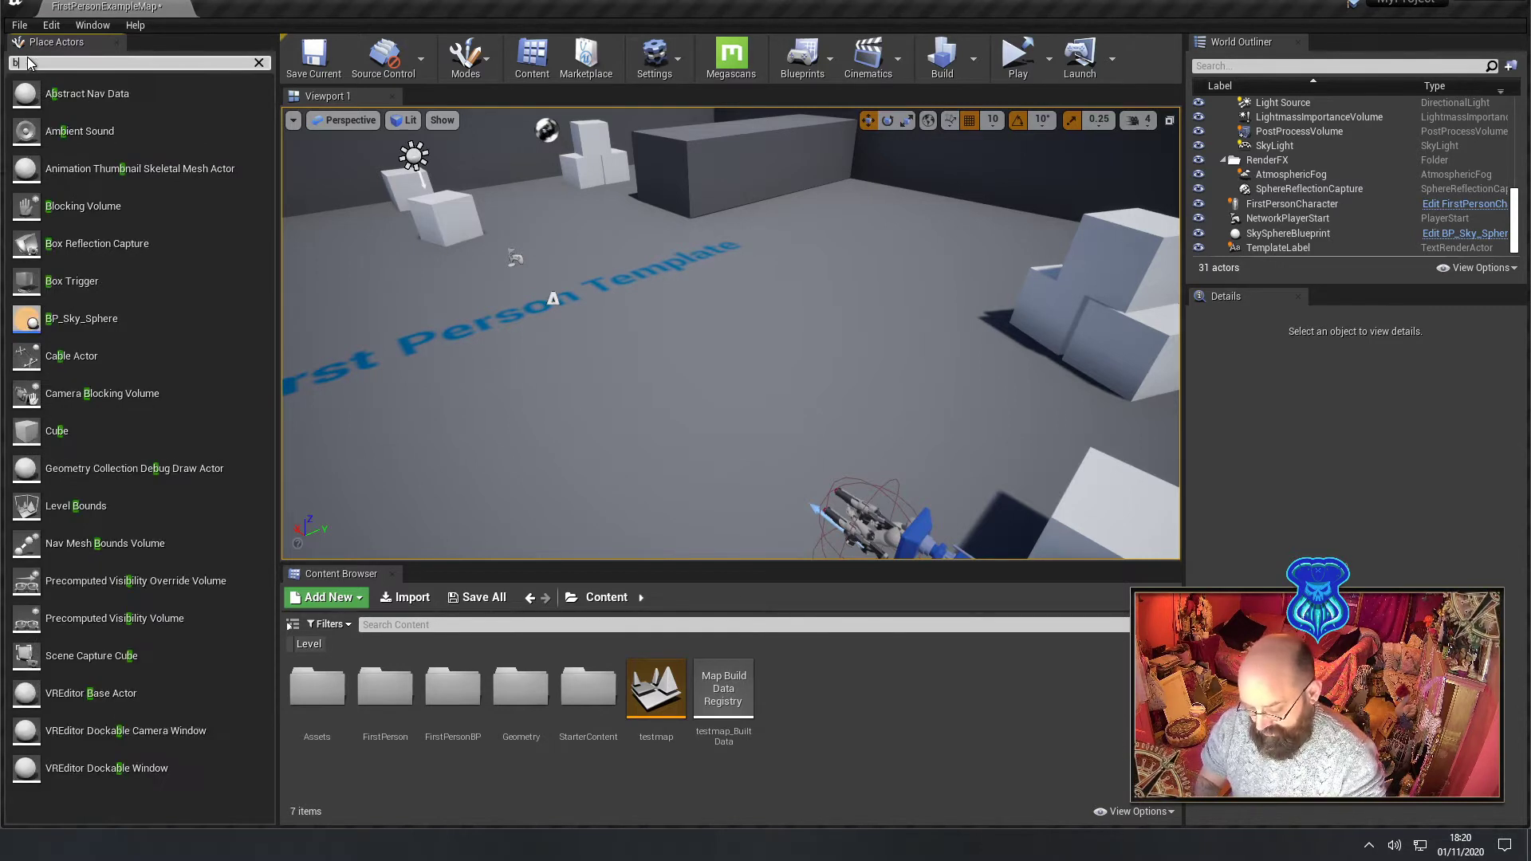
pyautogui.write('ox tri')
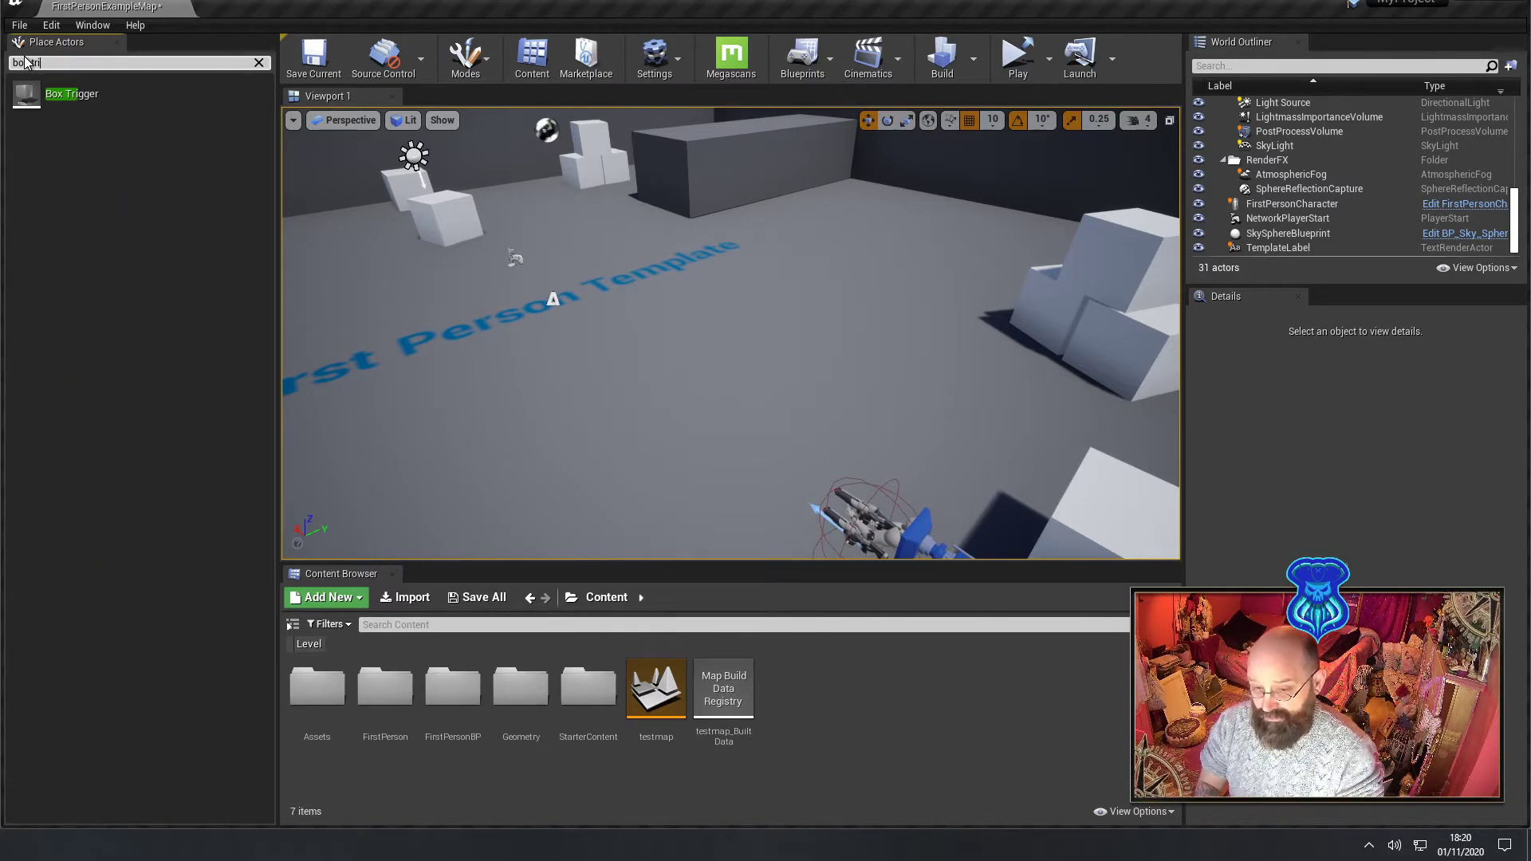
pyautogui.write('gger')
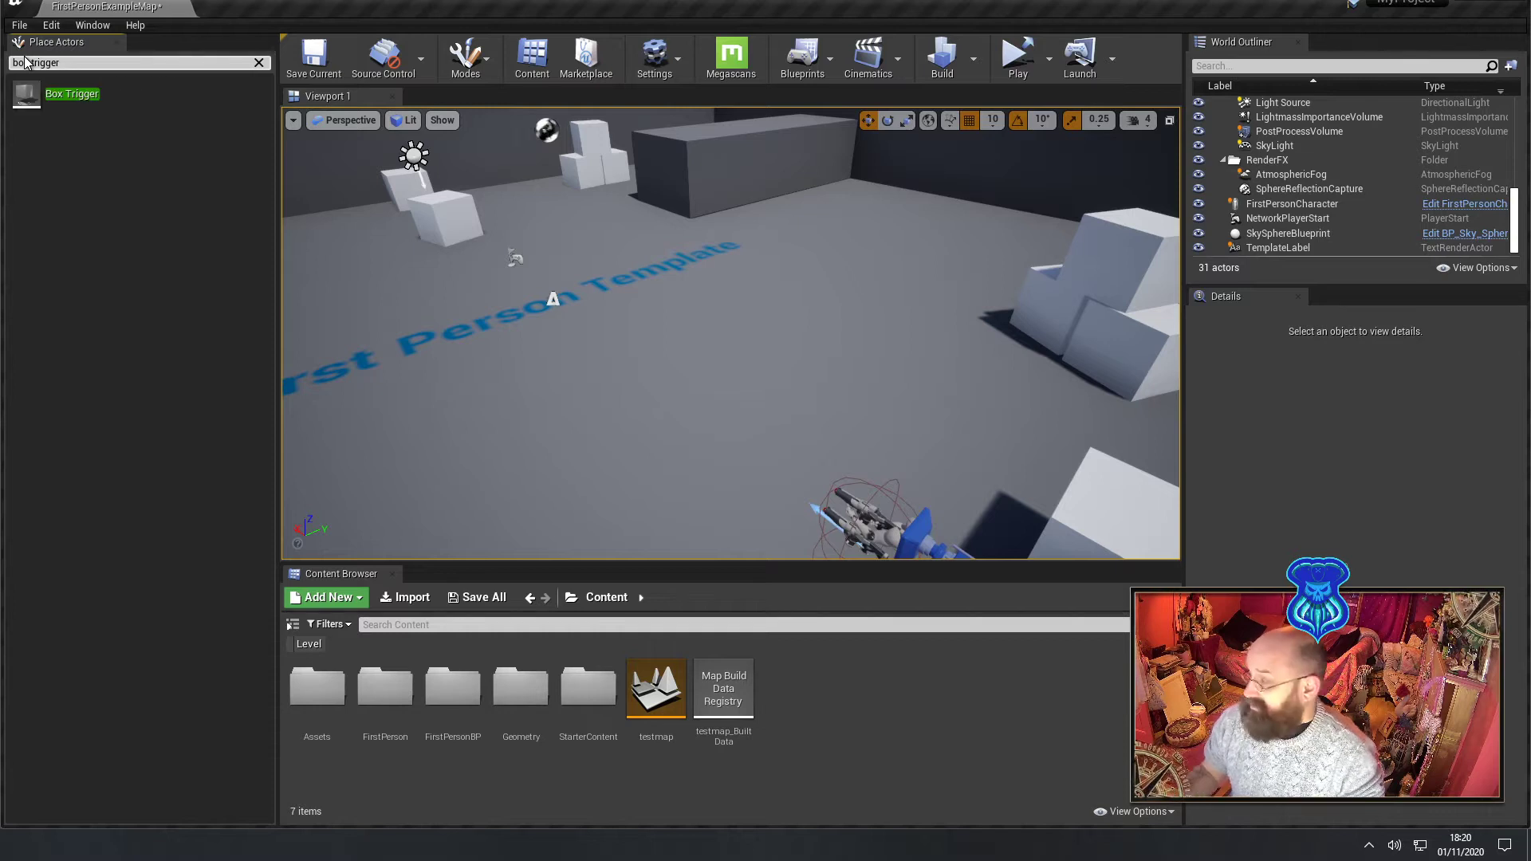
pyautogui.moveTo(60, 94); pyautogui.dragTo(652, 385)
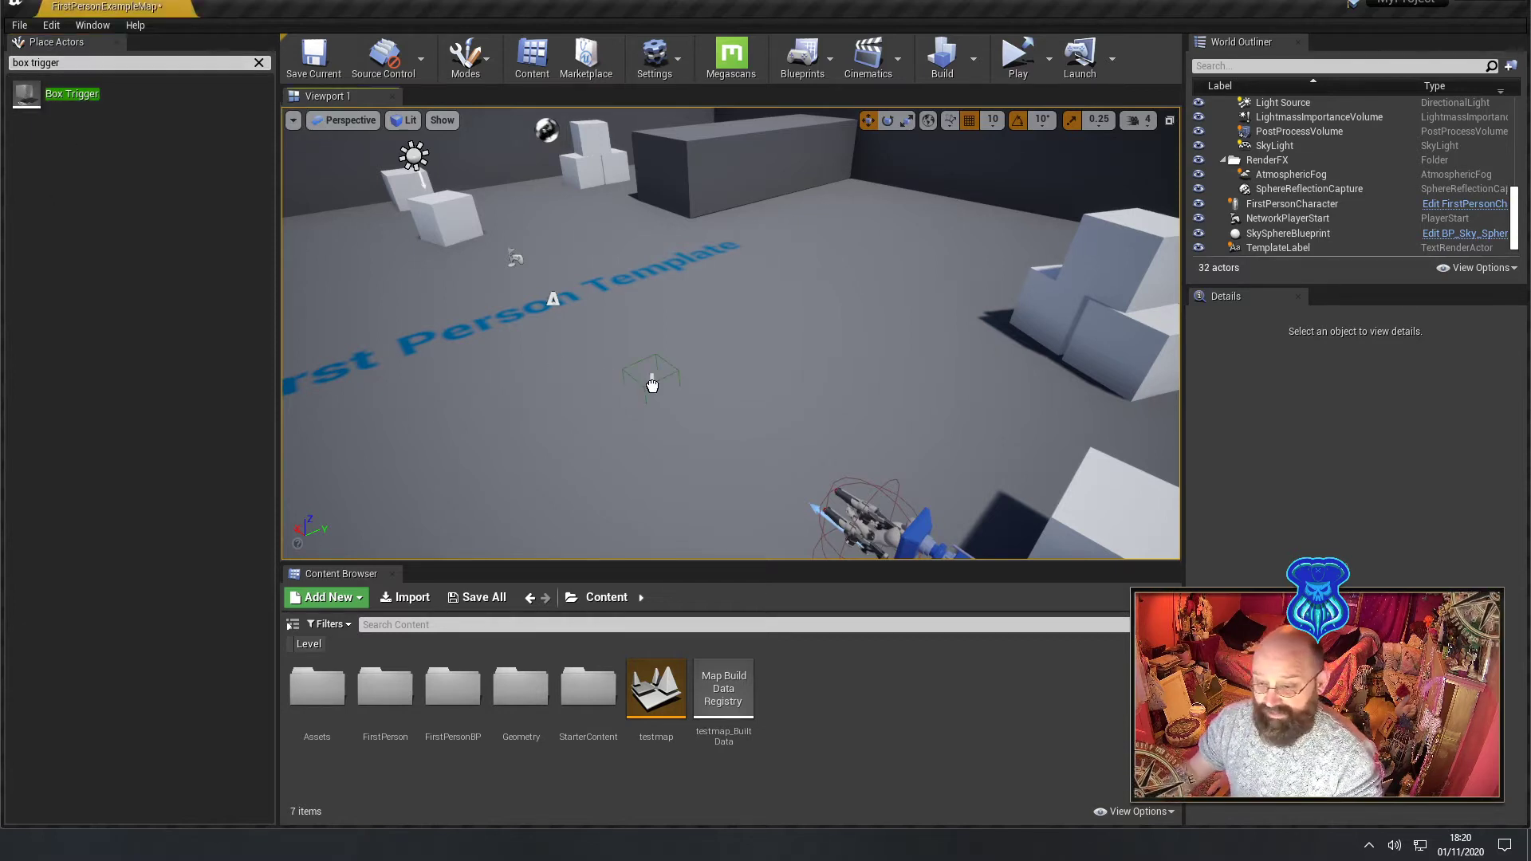
pyautogui.moveTo(639, 301); pyautogui.dragTo(638, 247)
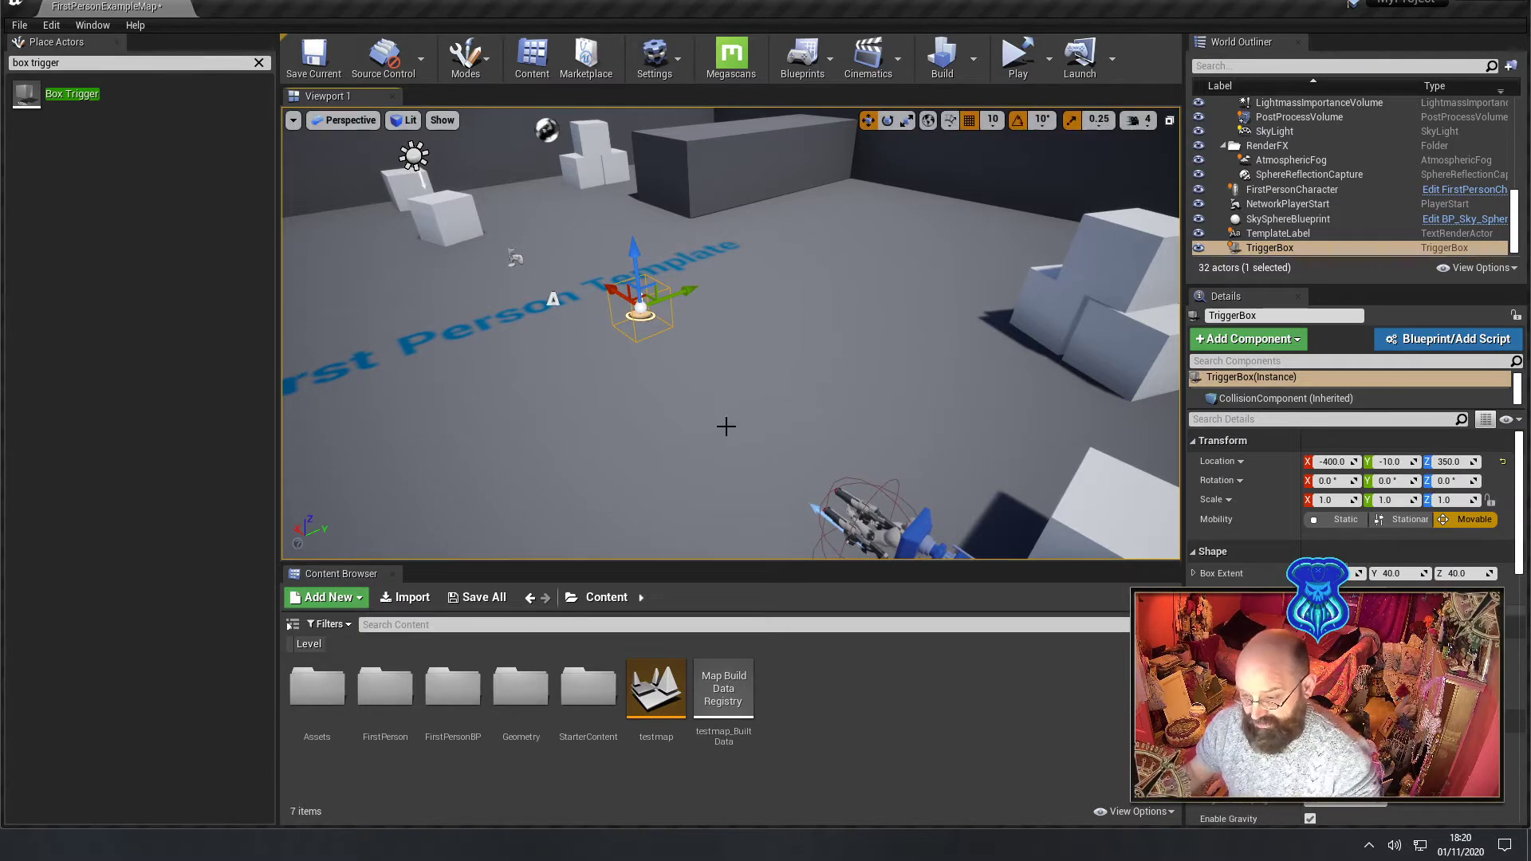
# - Set the trigger box's Y and Z extents to 200 and raise the box to a Z location of 370
pyautogui.moveTo(626, 470)
pyautogui.mouseDown(button='right')
pyautogui.moveTo(798, 435)
pyautogui.moveTo(654, 451)
pyautogui.moveTo(634, 469)
pyautogui.mouseUp(button='right')
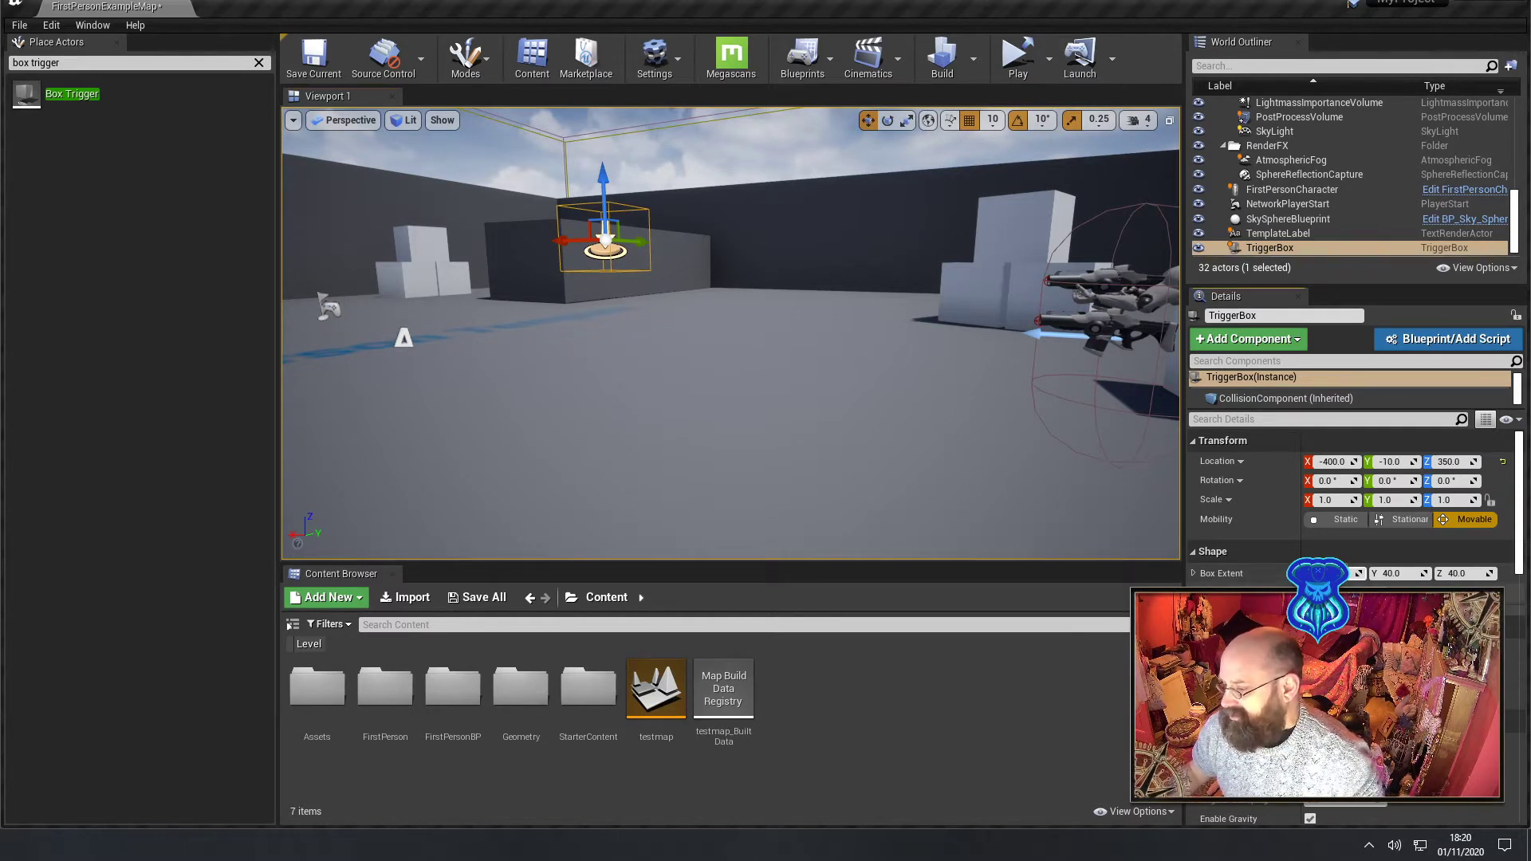
pyautogui.press('Tab')
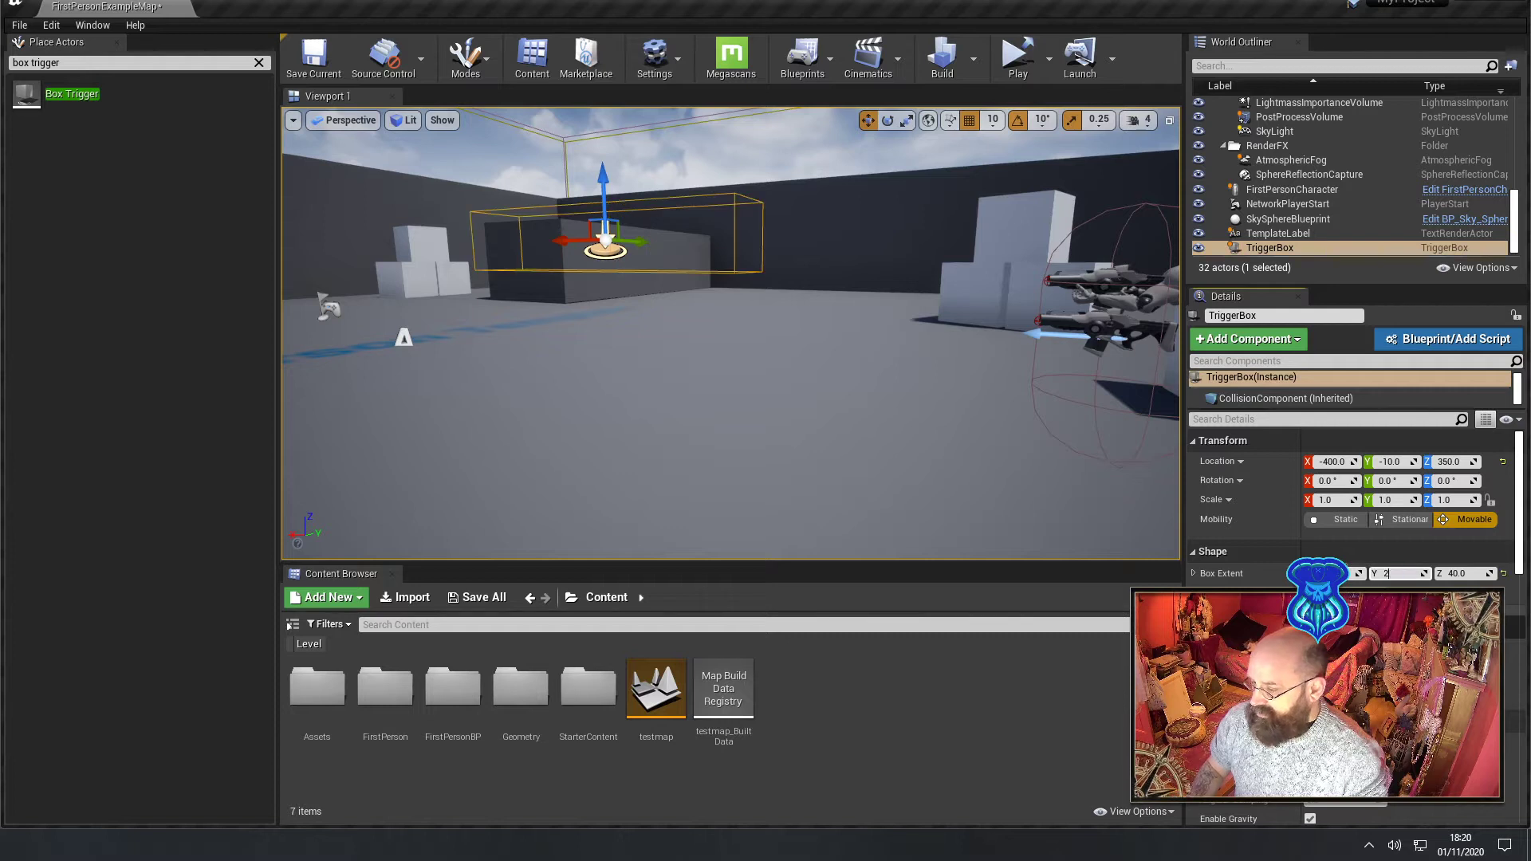
pyautogui.write('200')
pyautogui.press('Tab')
pyautogui.write('200')
pyautogui.press('Return')
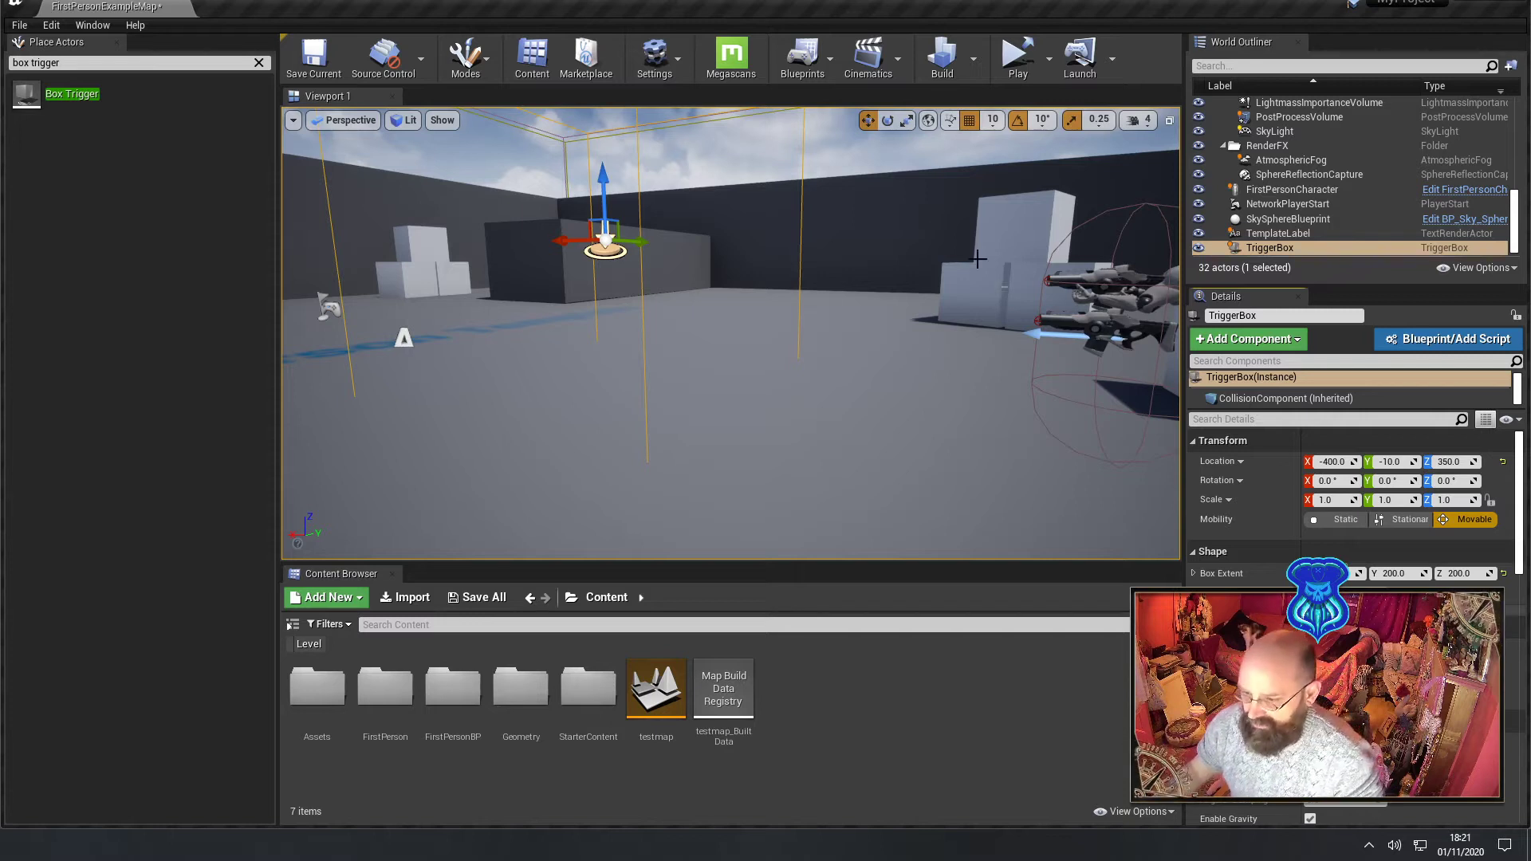
pyautogui.moveTo(607, 182); pyautogui.dragTo(608, 168)
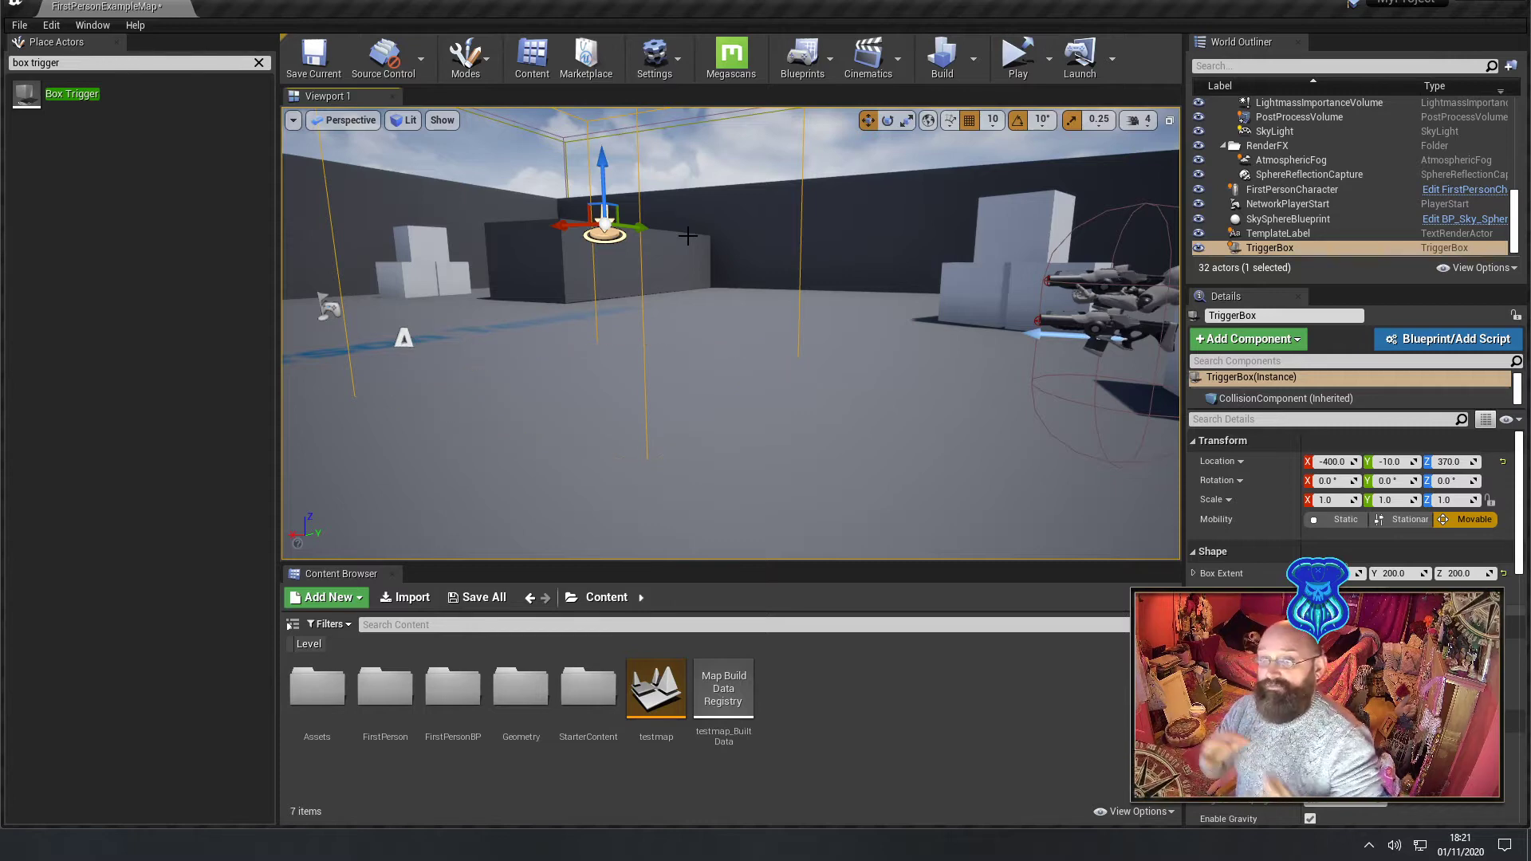
# - Open the Level Blueprint and keep the TriggerBox actor selected in the level for use in the event graph
pyautogui.click(815, 64)
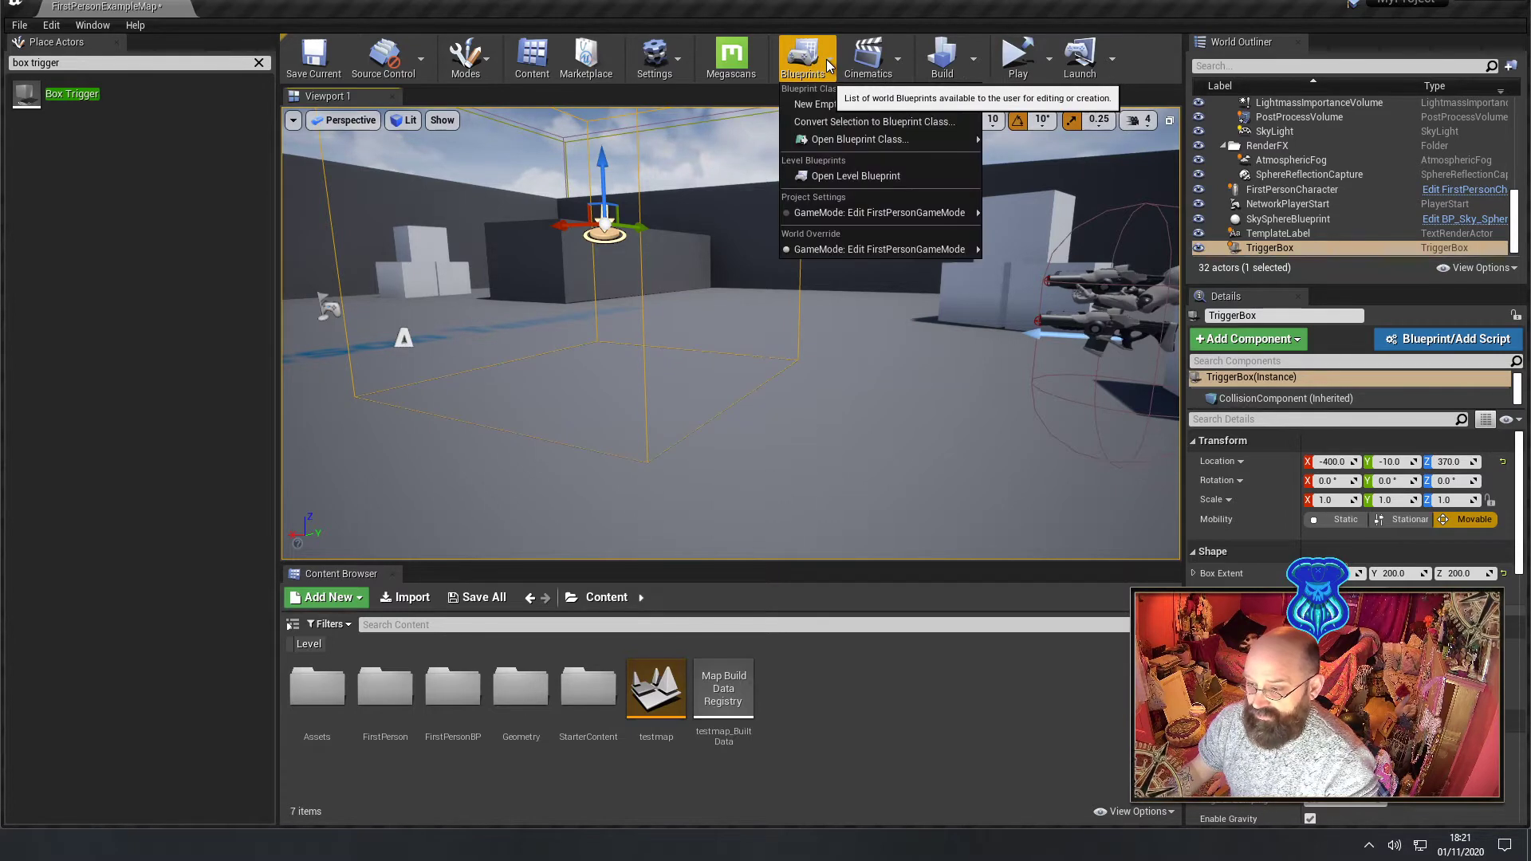
pyautogui.click(856, 176)
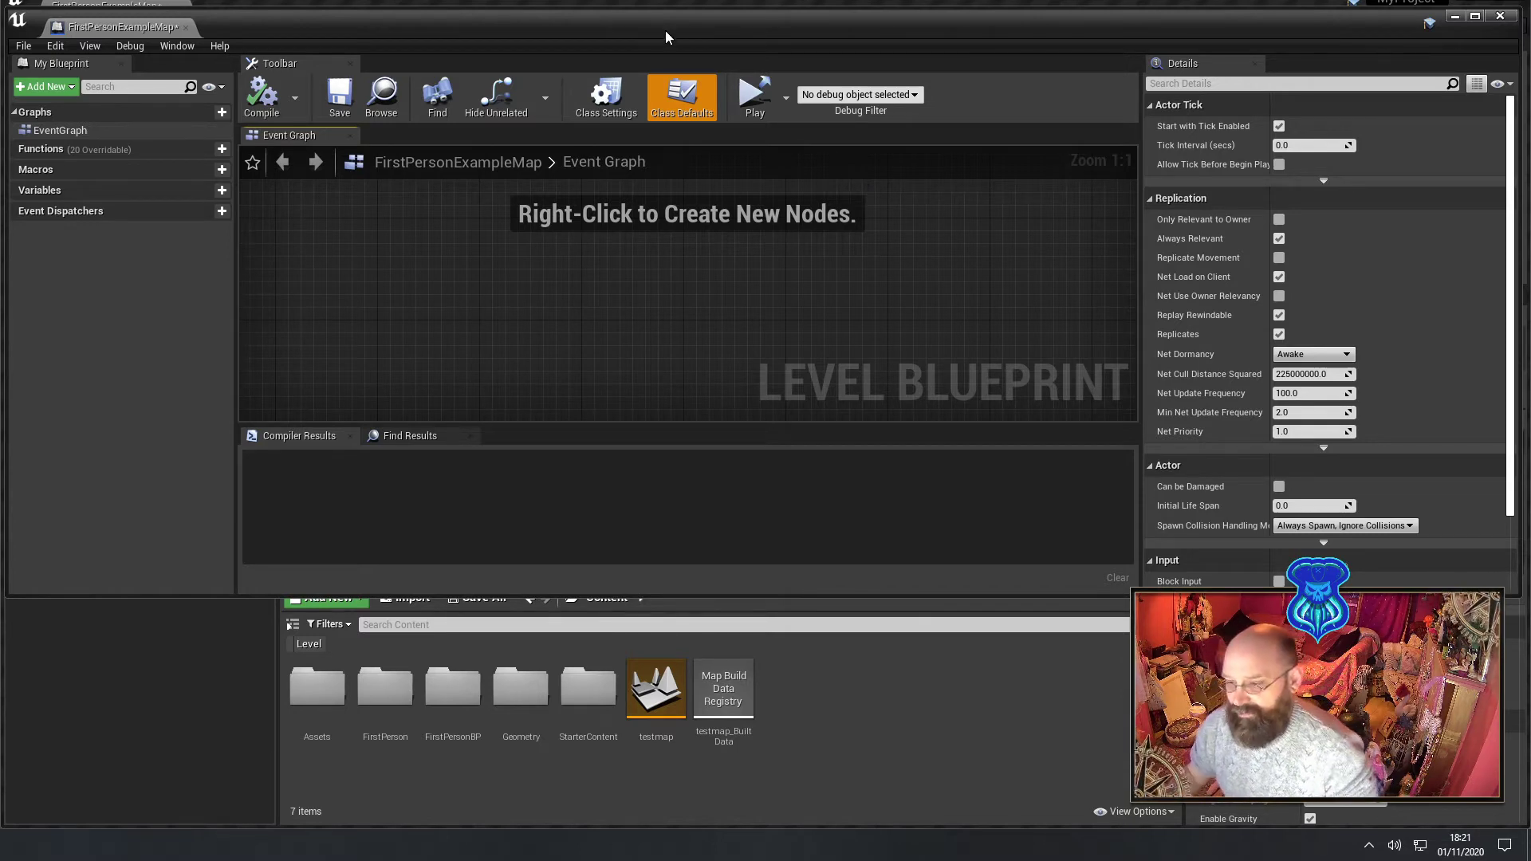
pyautogui.moveTo(665, 30); pyautogui.dragTo(649, 555)
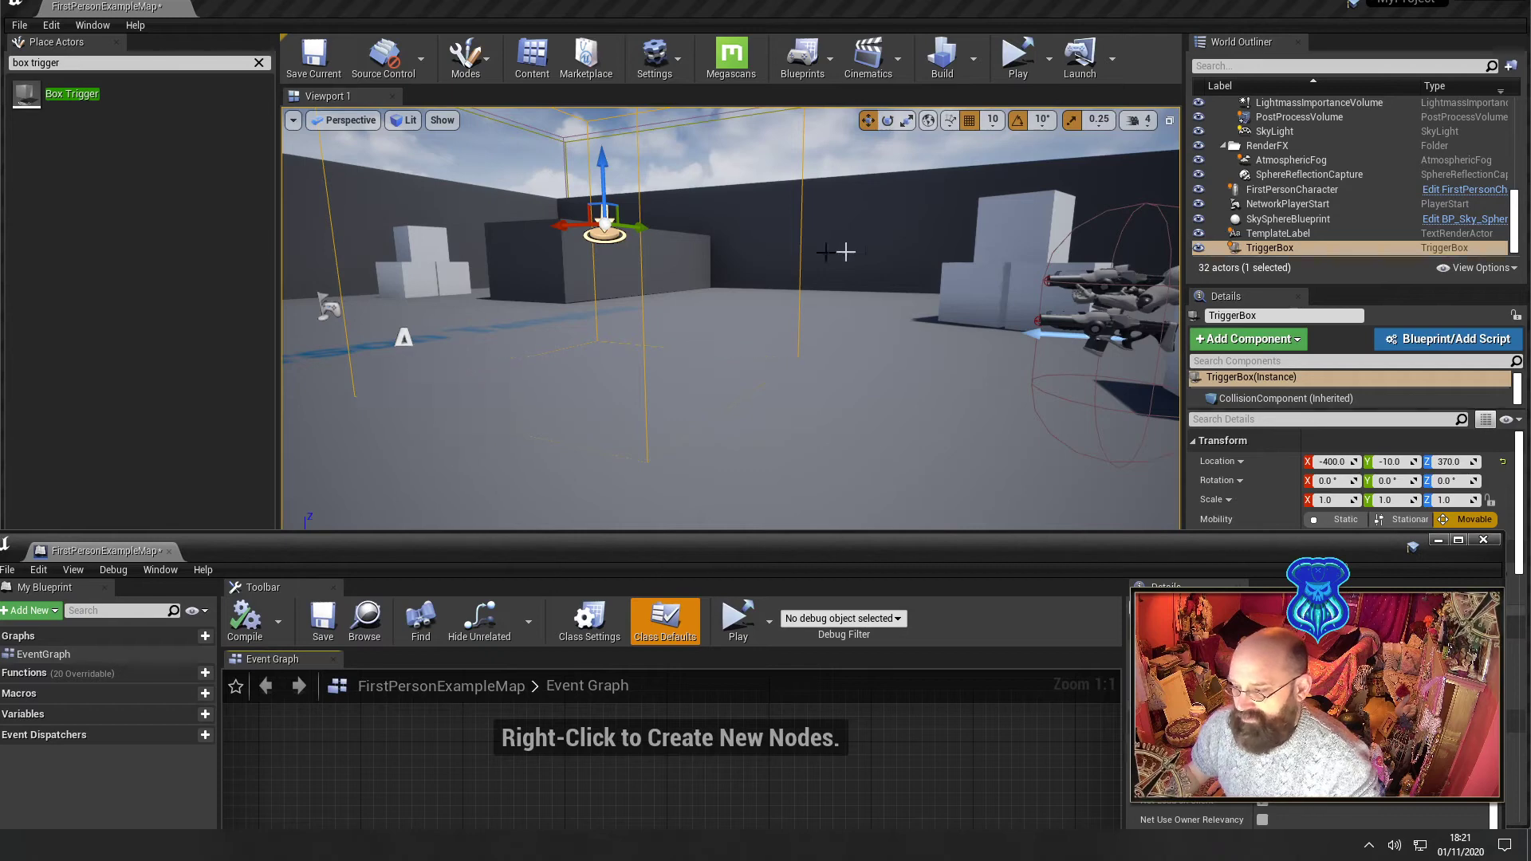
pyautogui.click(907, 262)
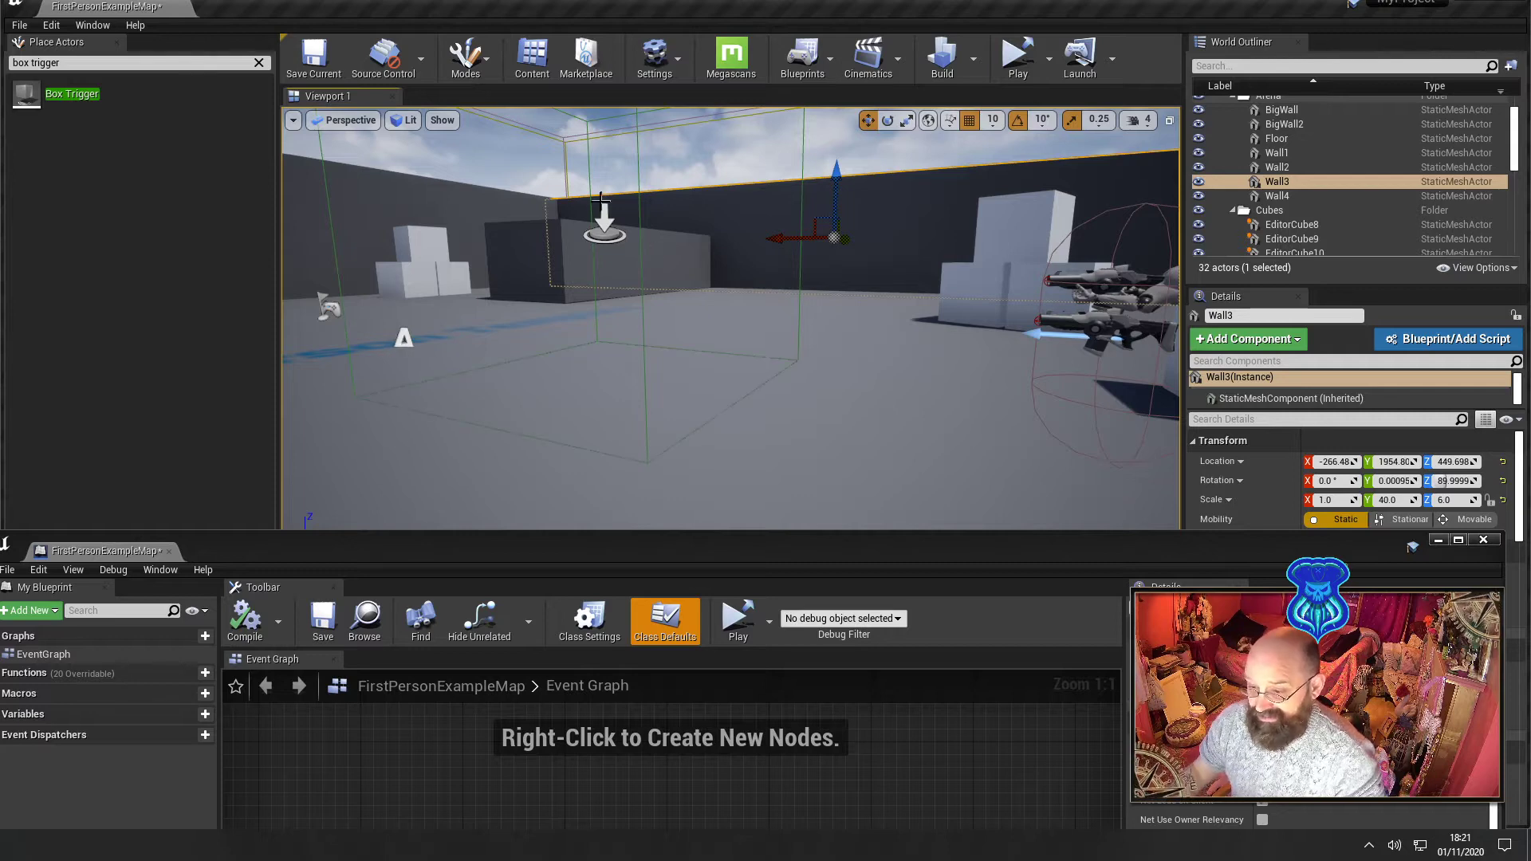
pyautogui.click(604, 232)
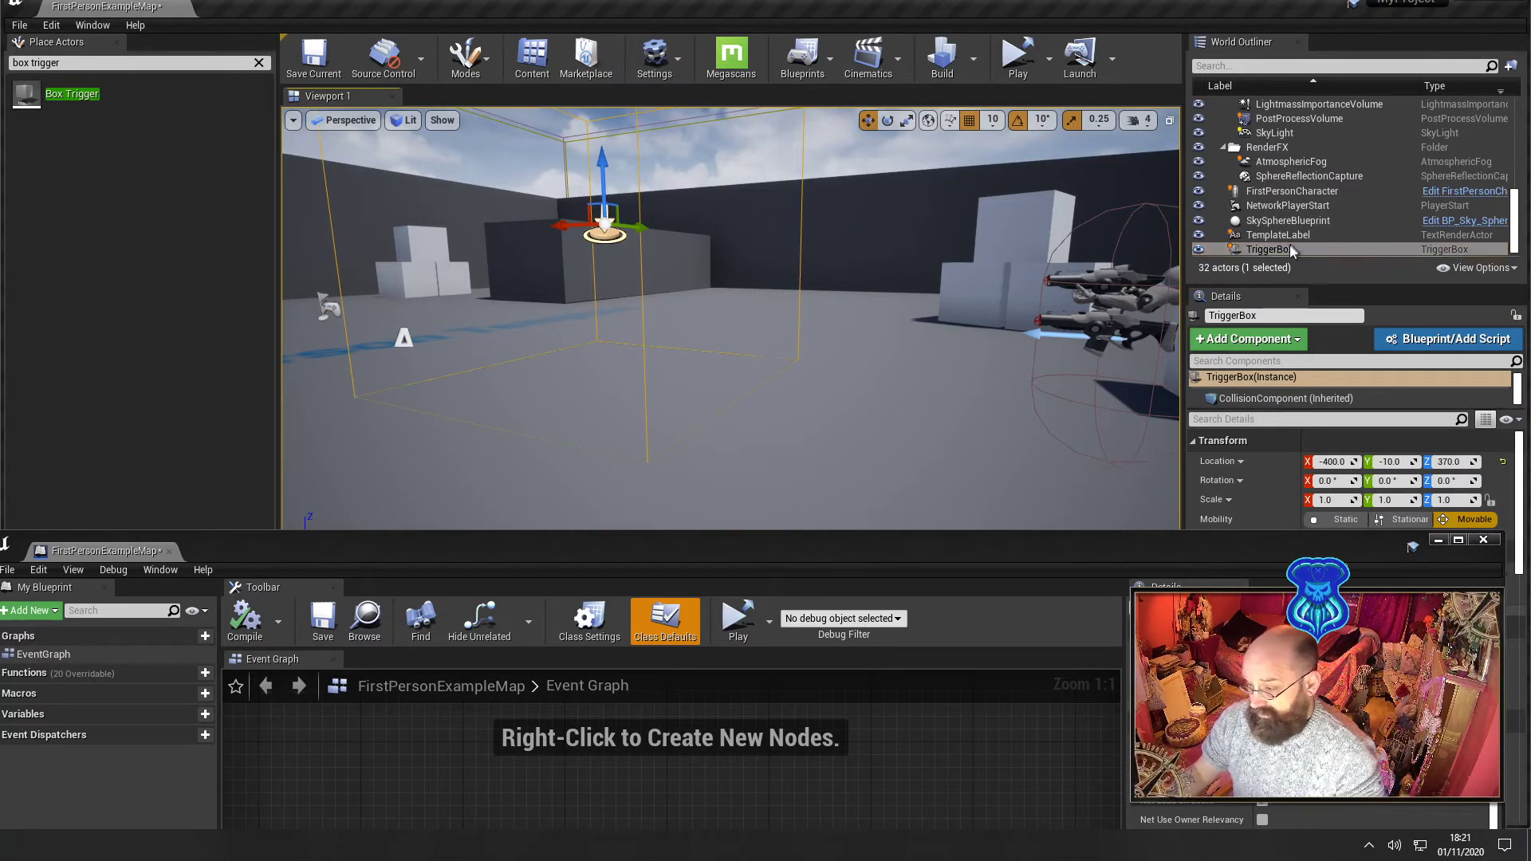
pyautogui.click(1276, 249)
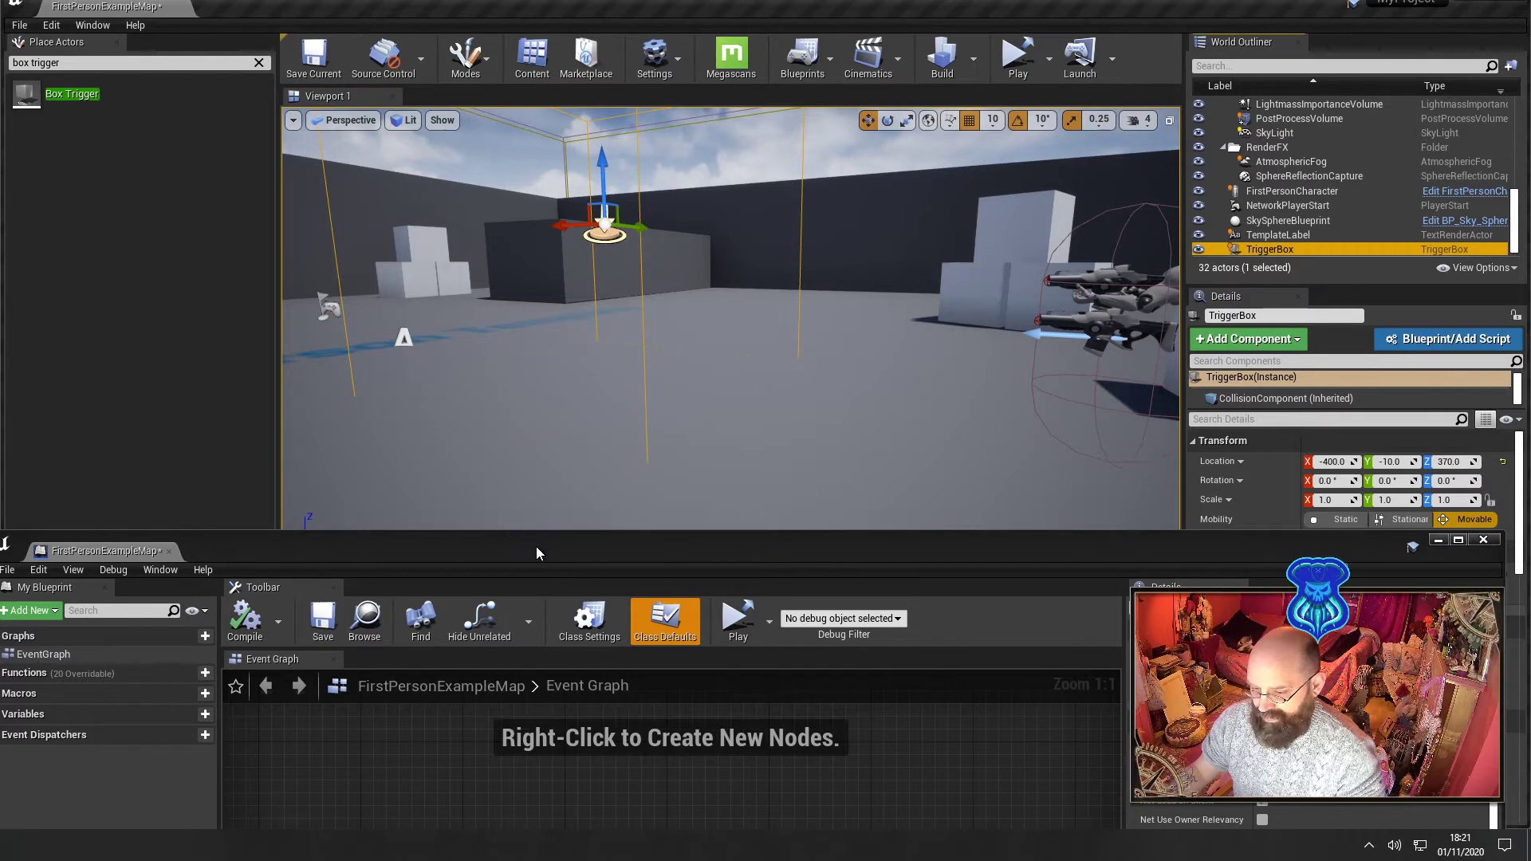
pyautogui.moveTo(536, 547); pyautogui.dragTo(539, 38)
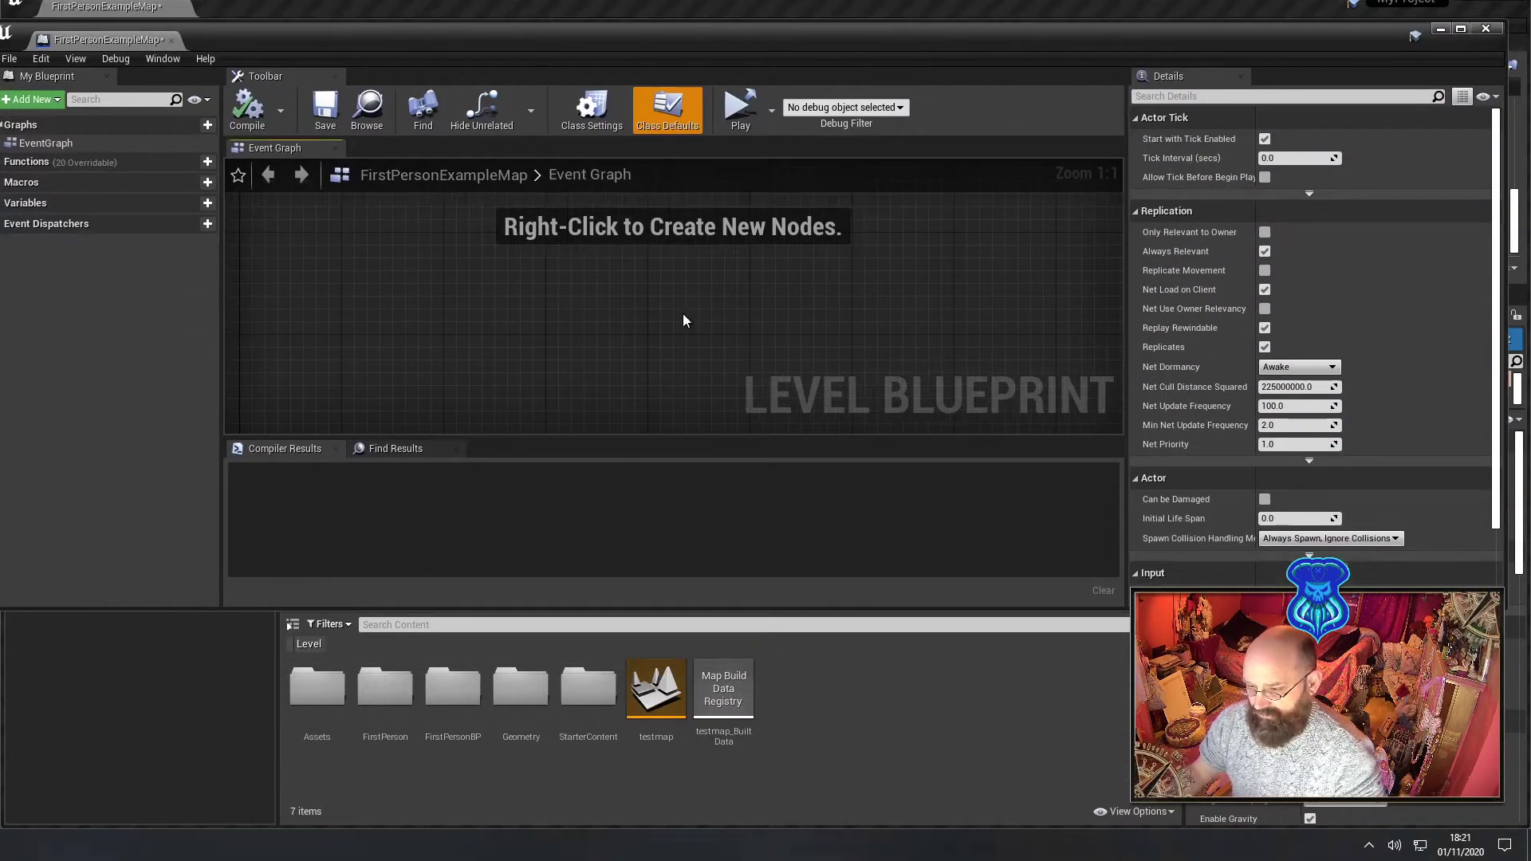
# - Add an On Actor Begin Overlap collision event for the selected trigger box to the event graph
pyautogui.scroll(-5, 683, 315)
pyautogui.moveTo(774, 273); pyautogui.dragTo(535, 309, button='right')
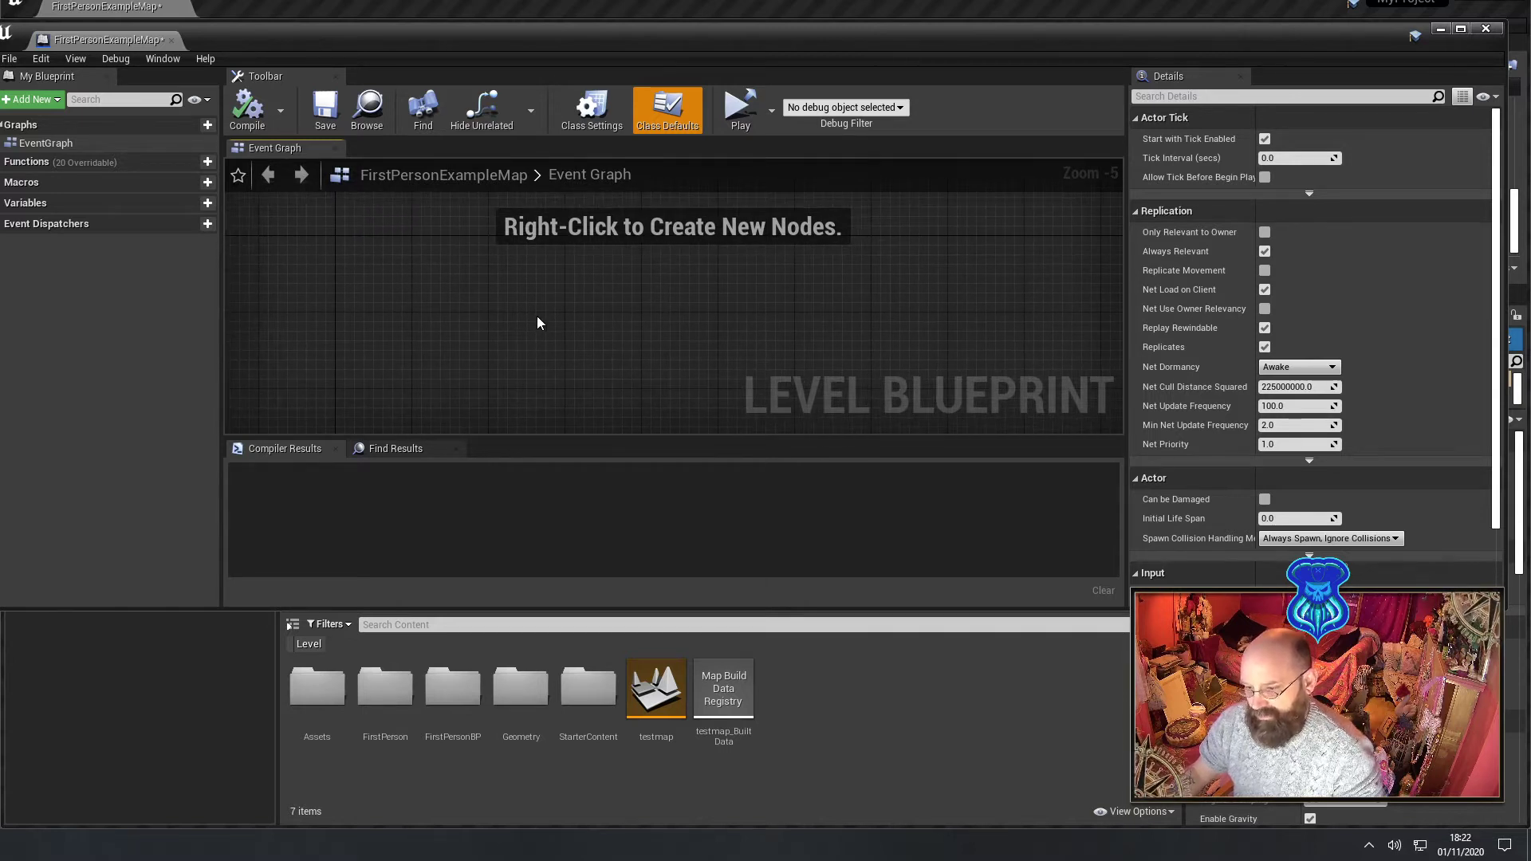
pyautogui.rightClick(534, 323)
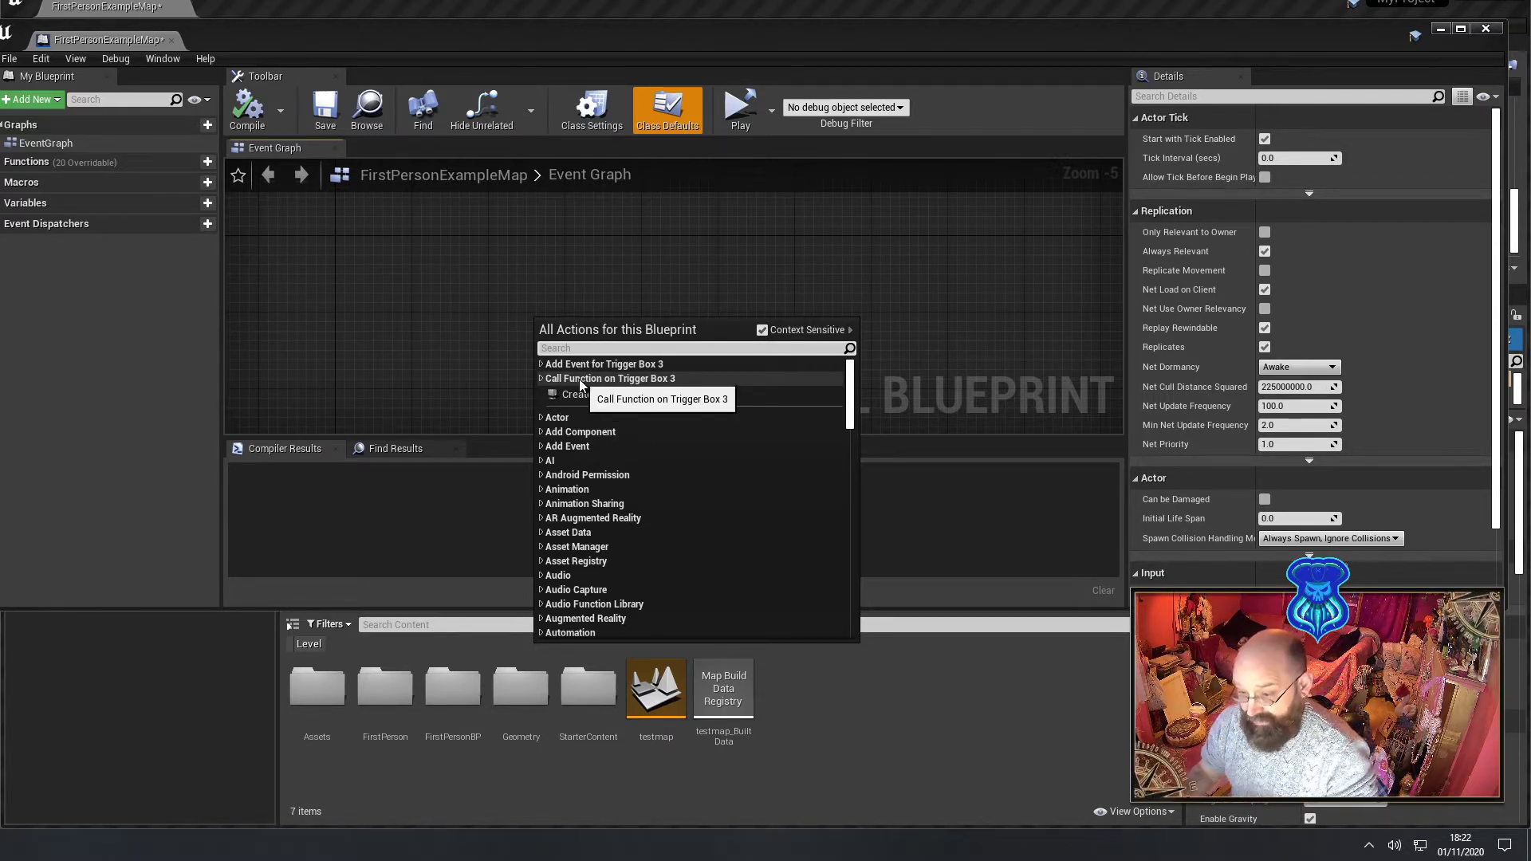
pyautogui.click(541, 365)
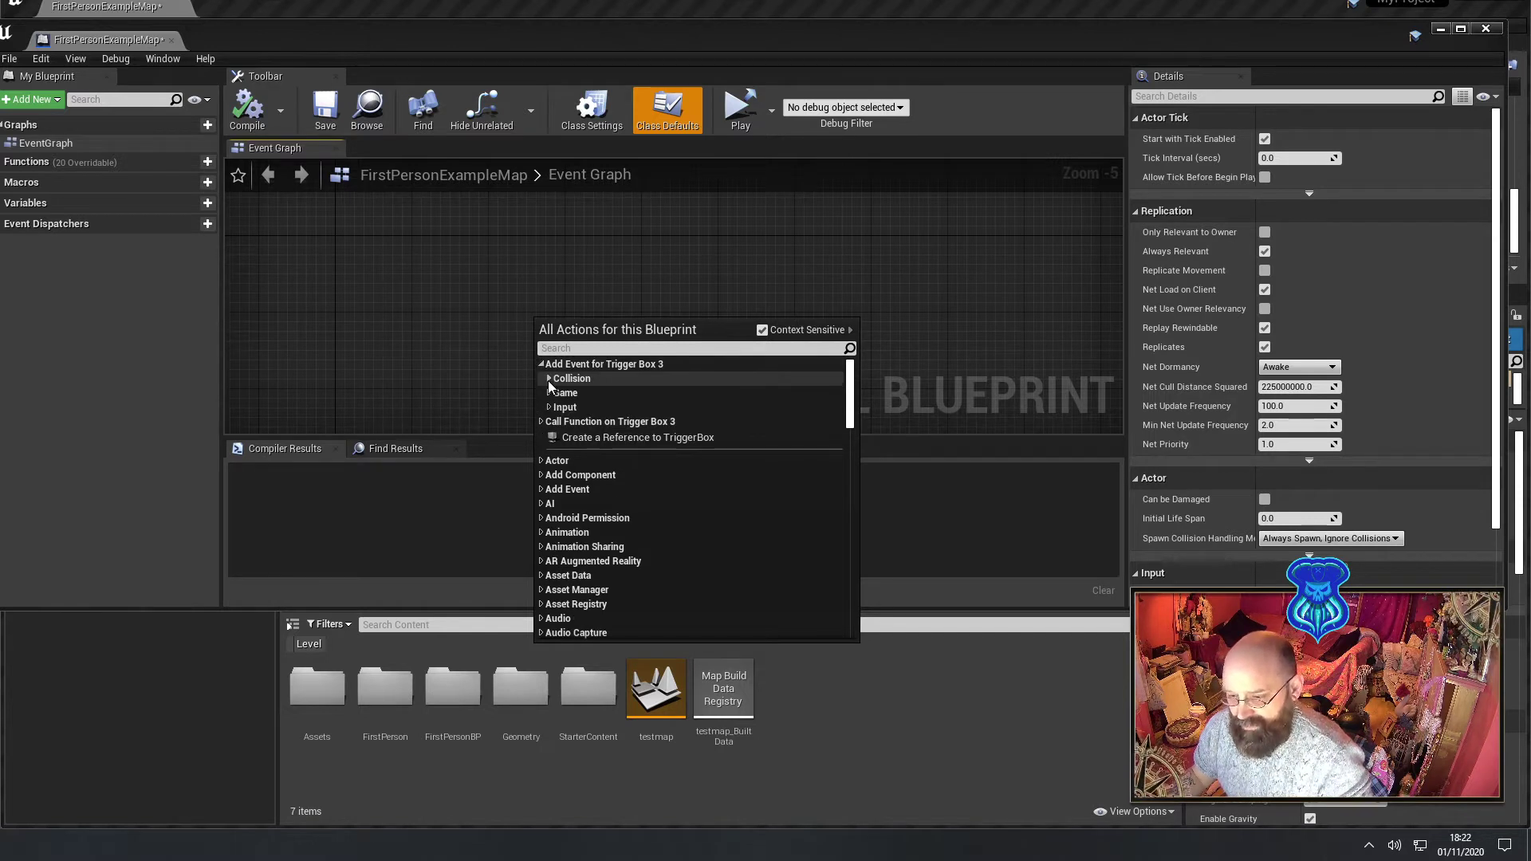
pyautogui.click(548, 379)
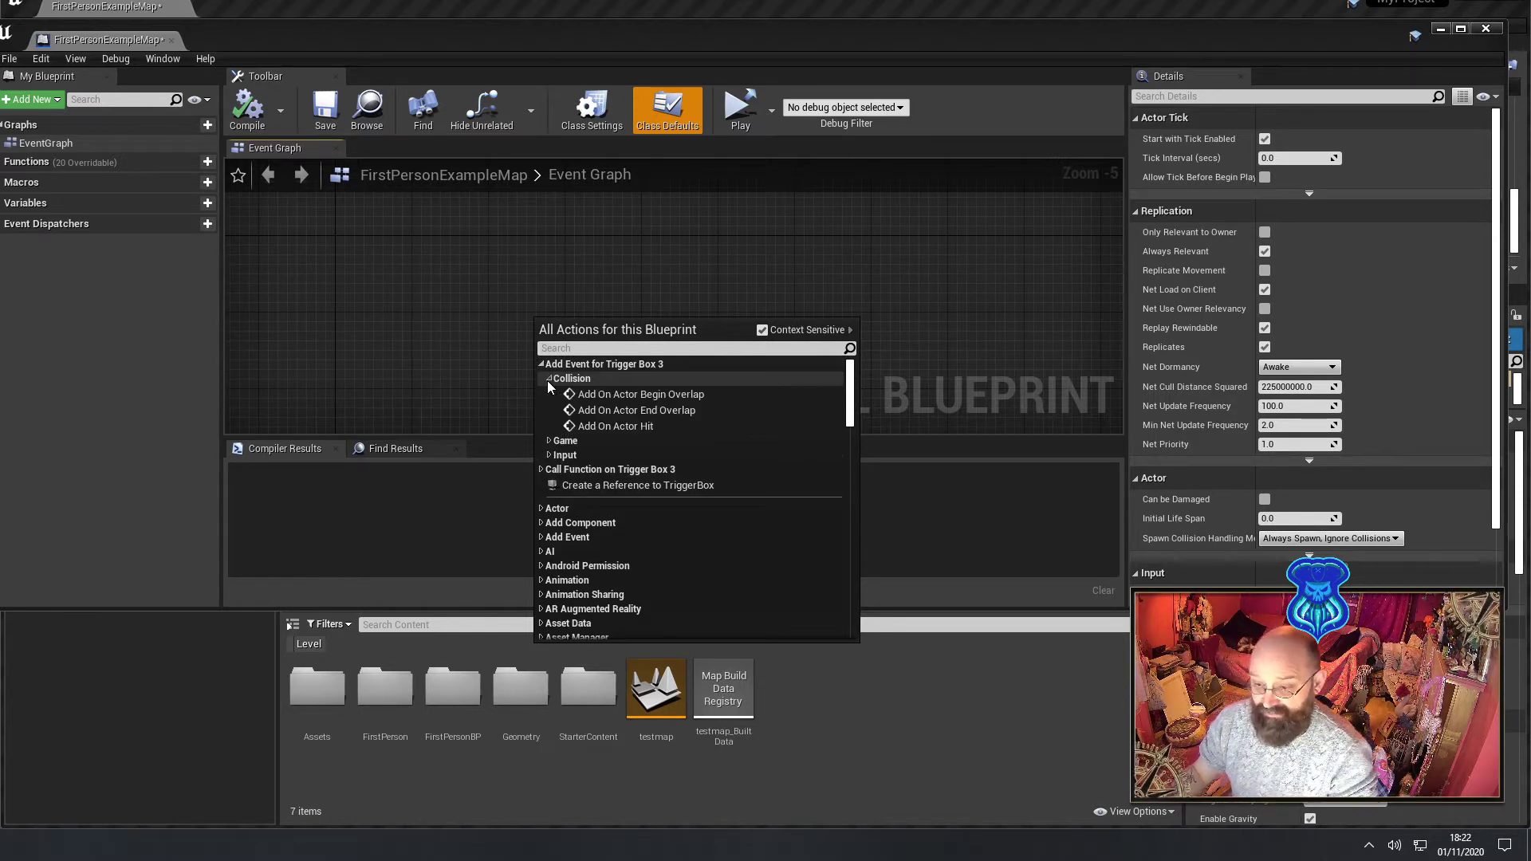
pyautogui.click(628, 394)
pyautogui.scroll(4, 662, 364)
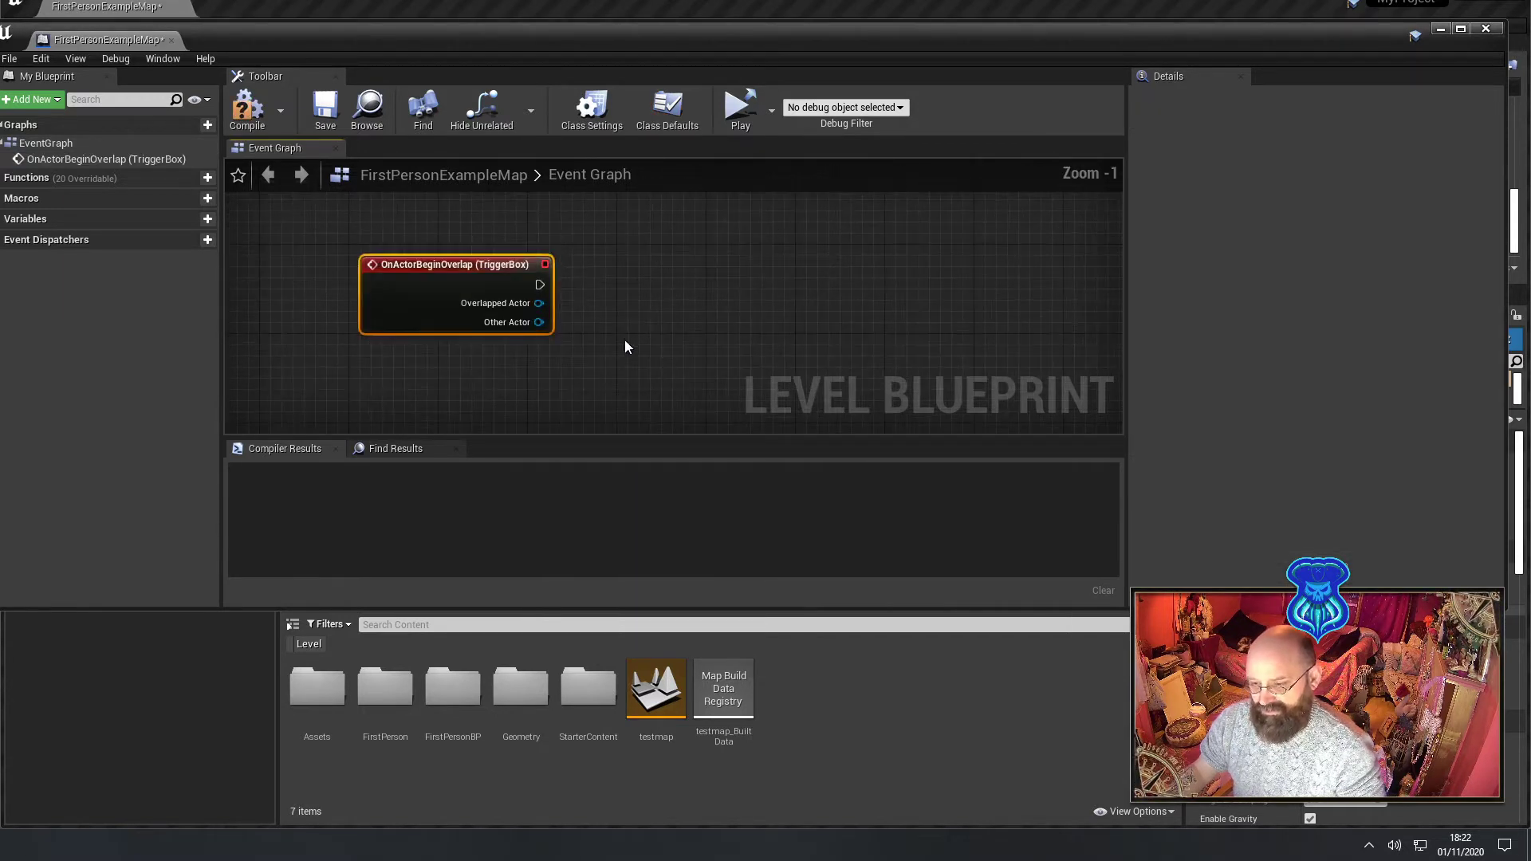
pyautogui.moveTo(624, 346); pyautogui.dragTo(591, 329, button='right')
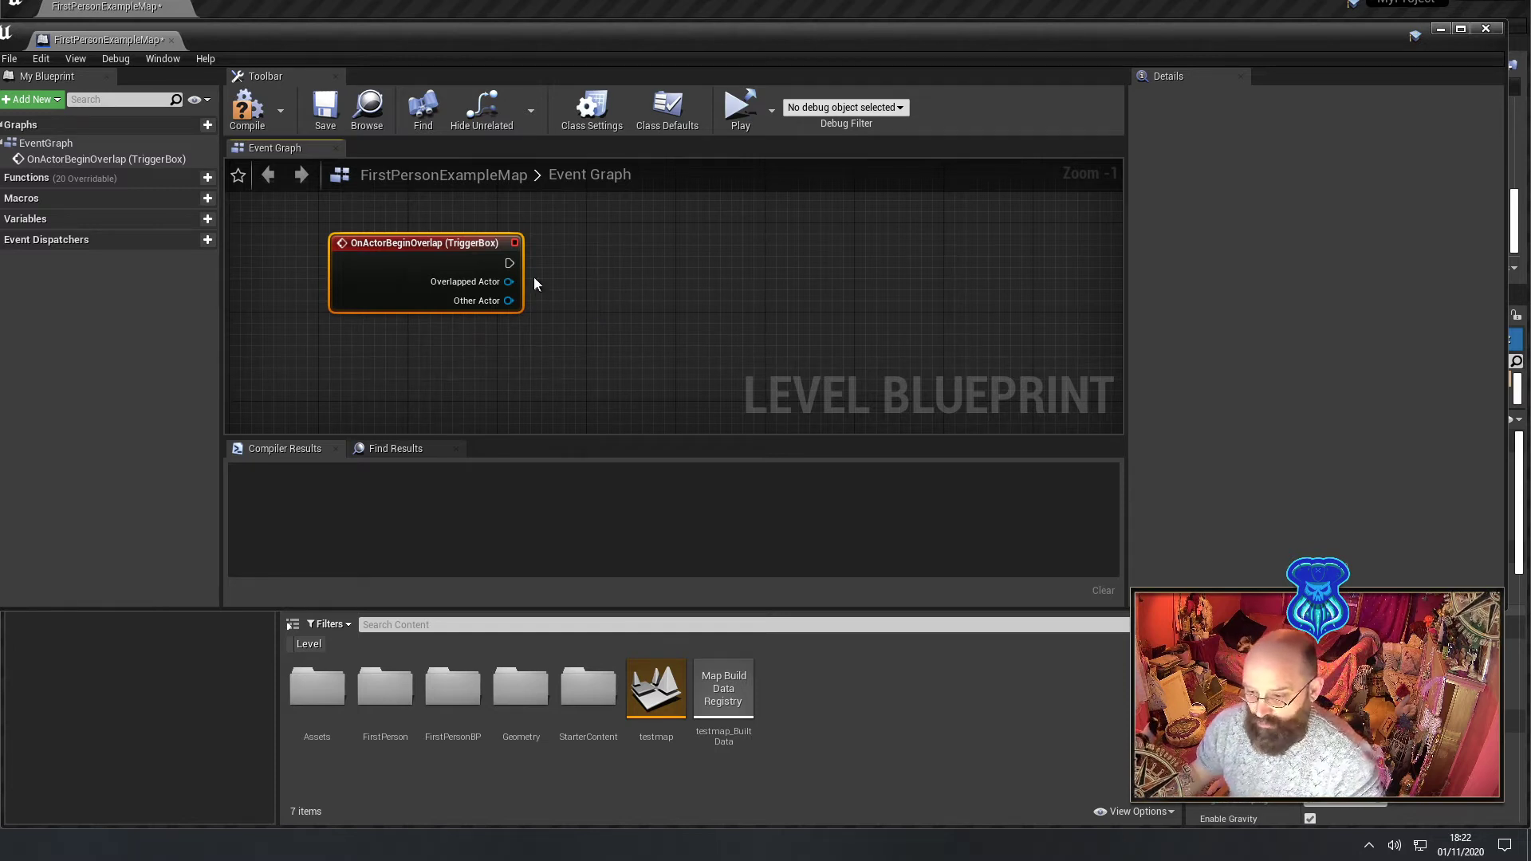
# - Add a Print String node wired to the overlap event's execution output, align it with the event, and set its string to "it works"
pyautogui.moveTo(509, 264); pyautogui.dragTo(670, 270)
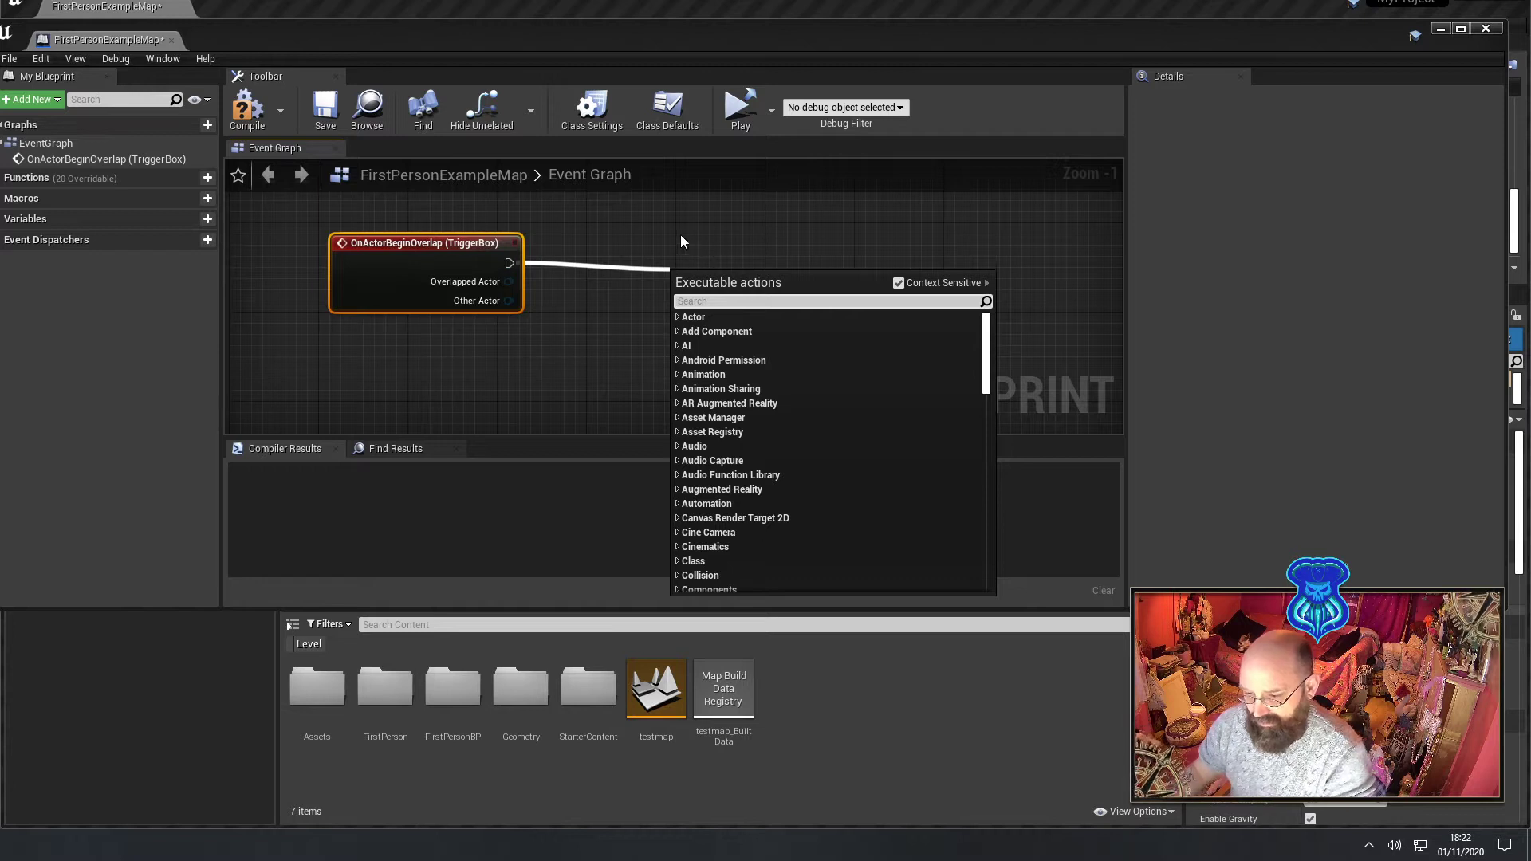
pyautogui.click(681, 234)
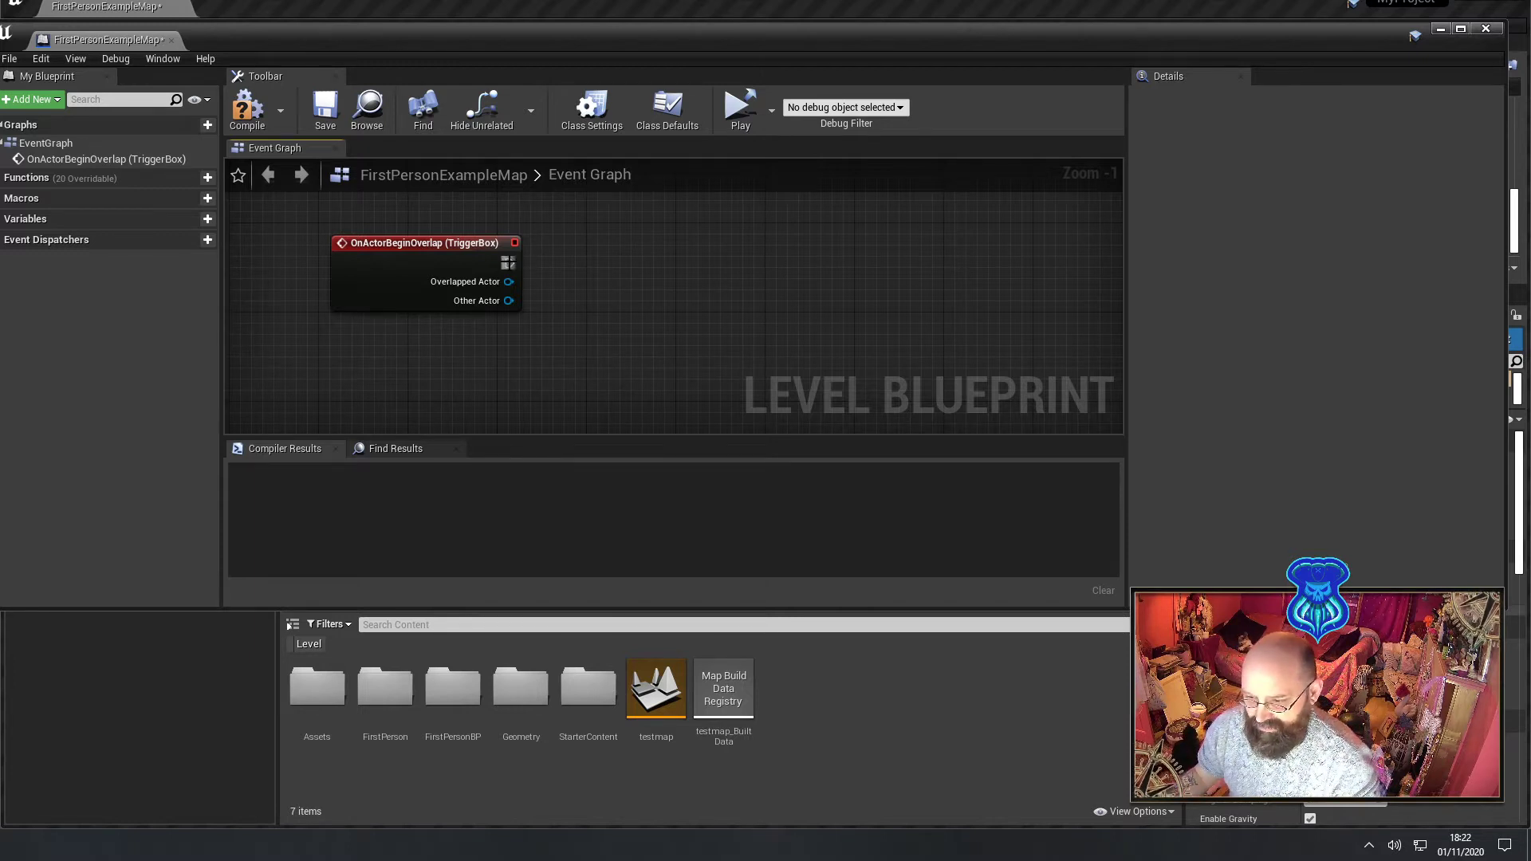
pyautogui.moveTo(510, 263); pyautogui.dragTo(661, 267)
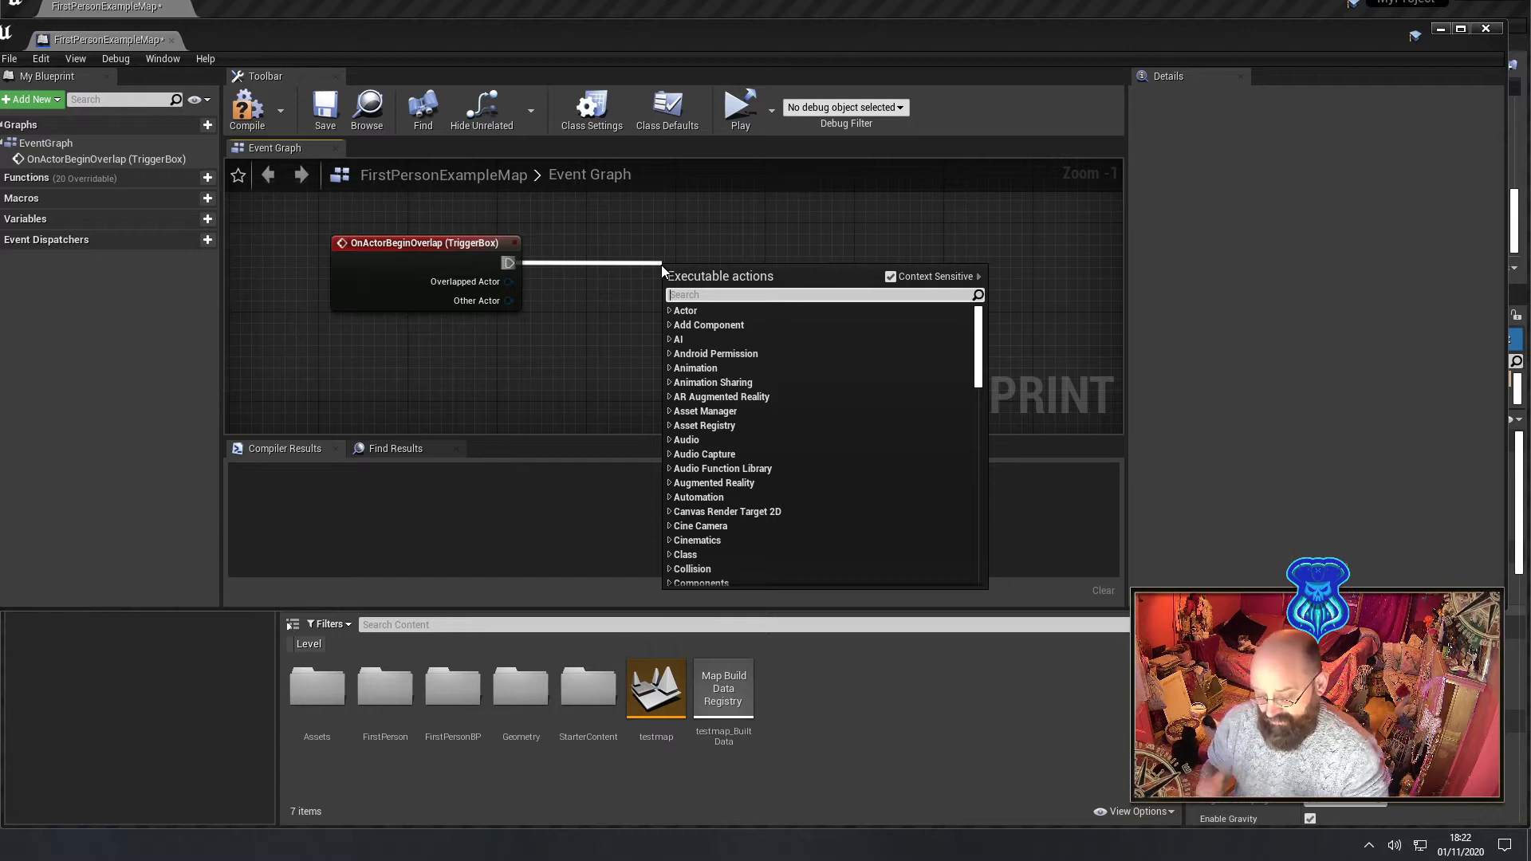
pyautogui.write('print')
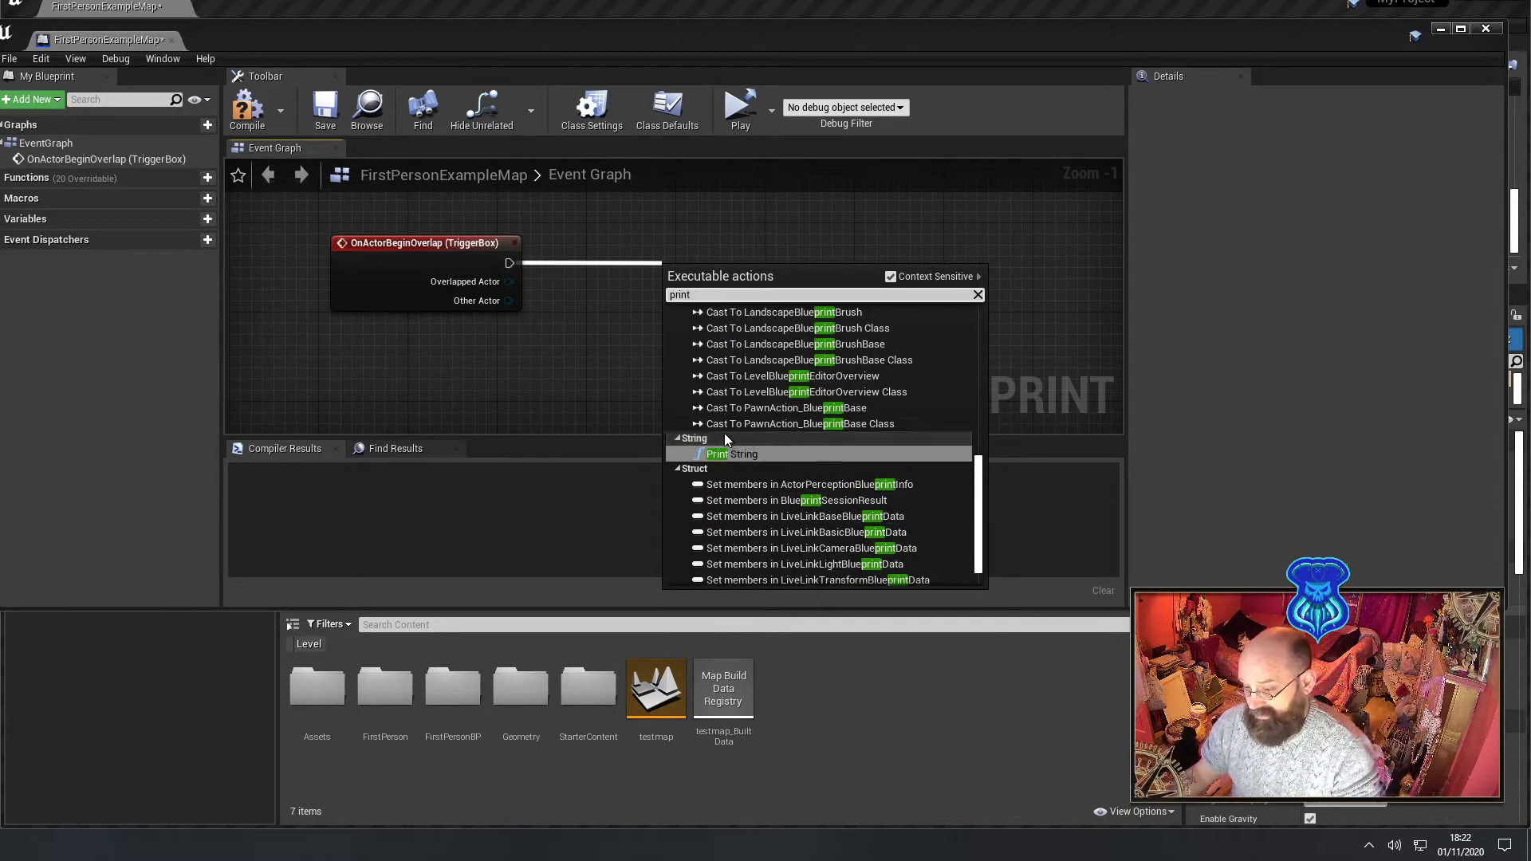
pyautogui.click(744, 454)
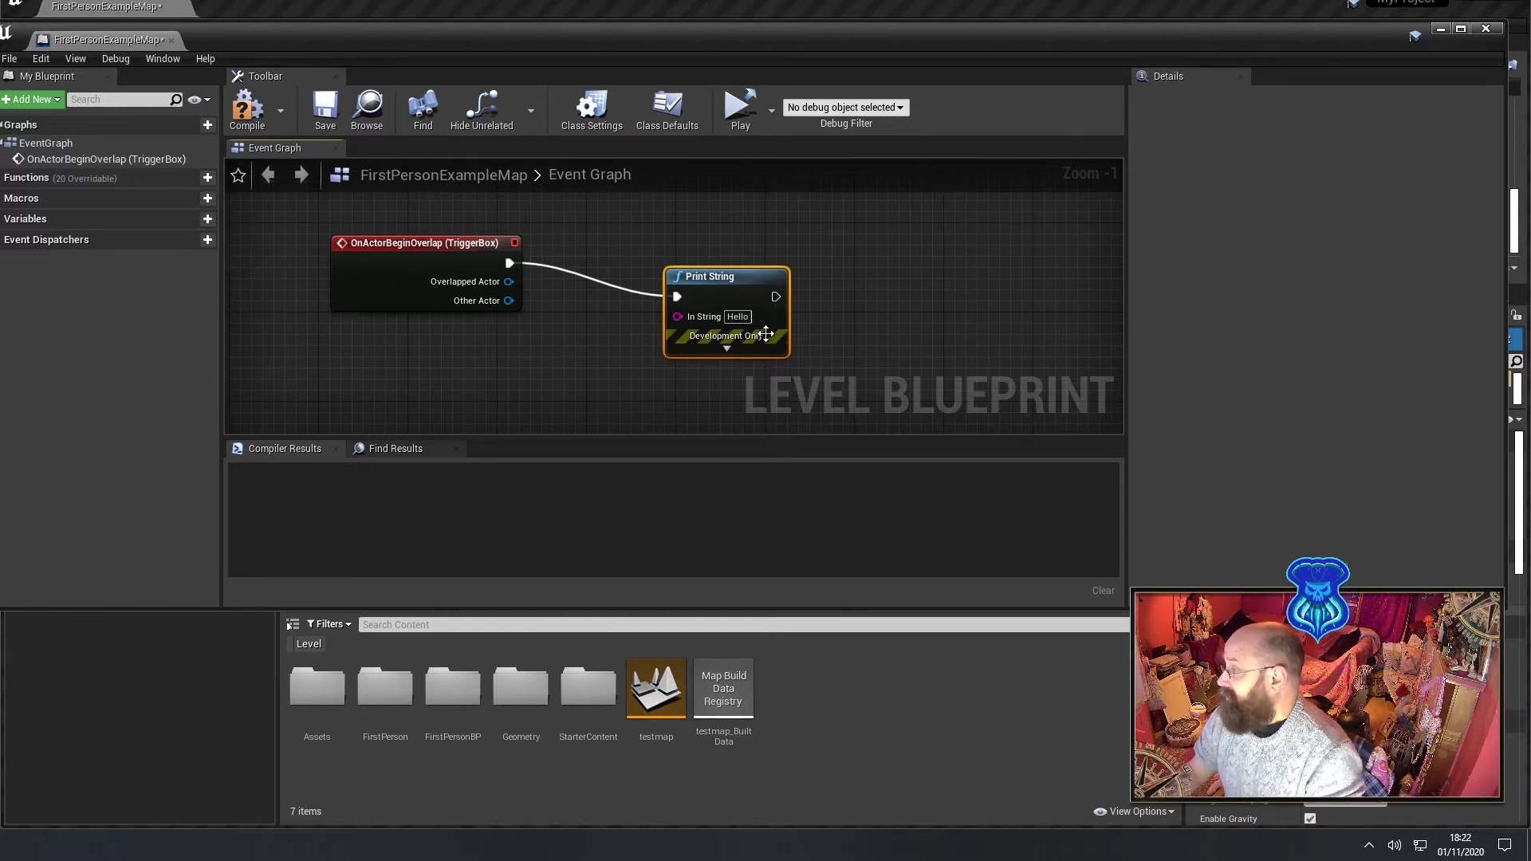
pyautogui.moveTo(740, 276); pyautogui.dragTo(752, 243)
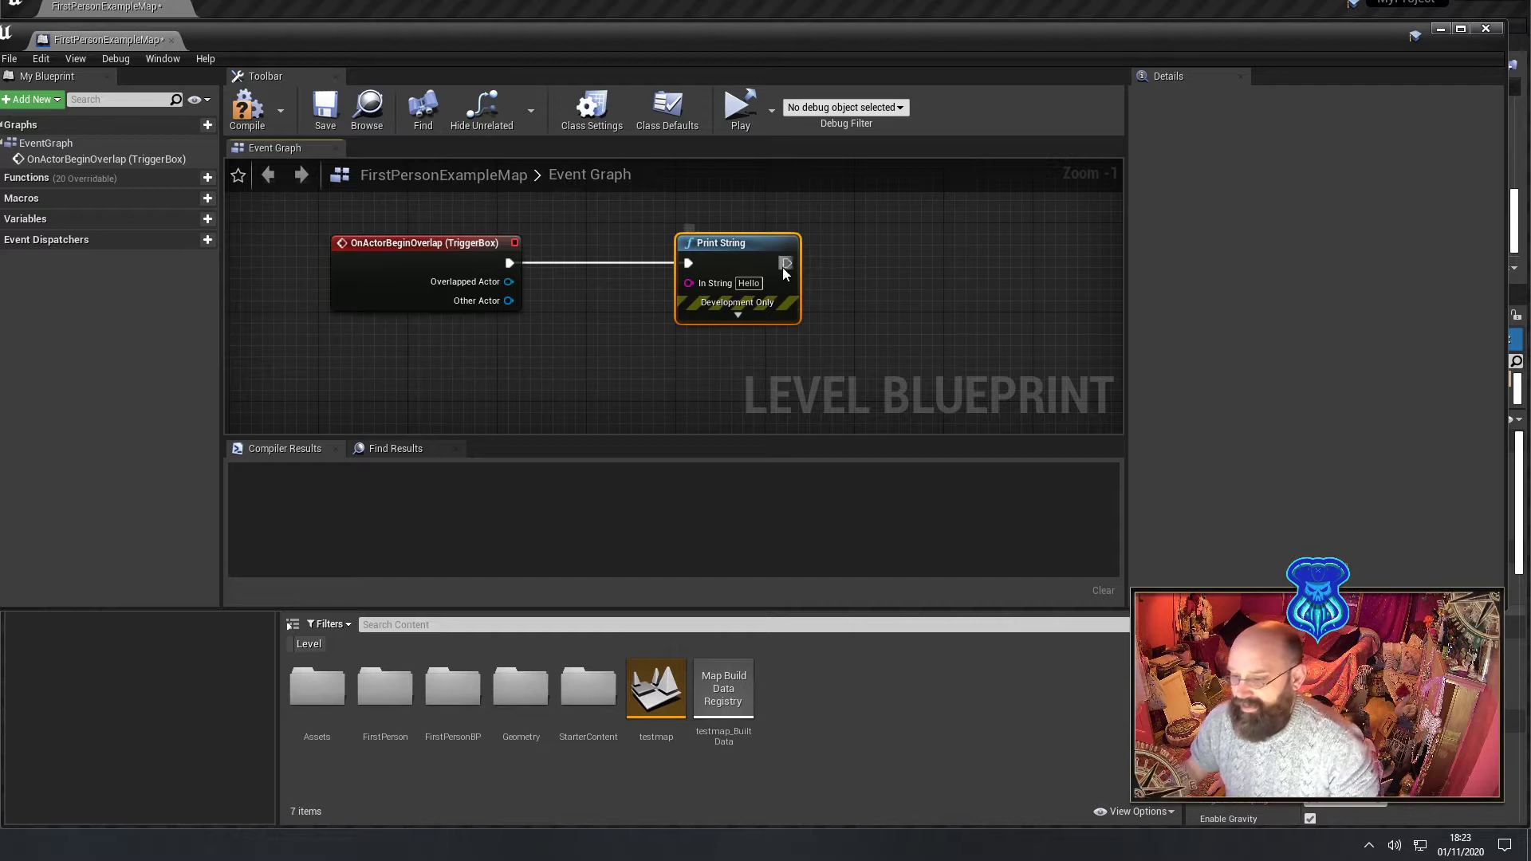
pyautogui.click(750, 284)
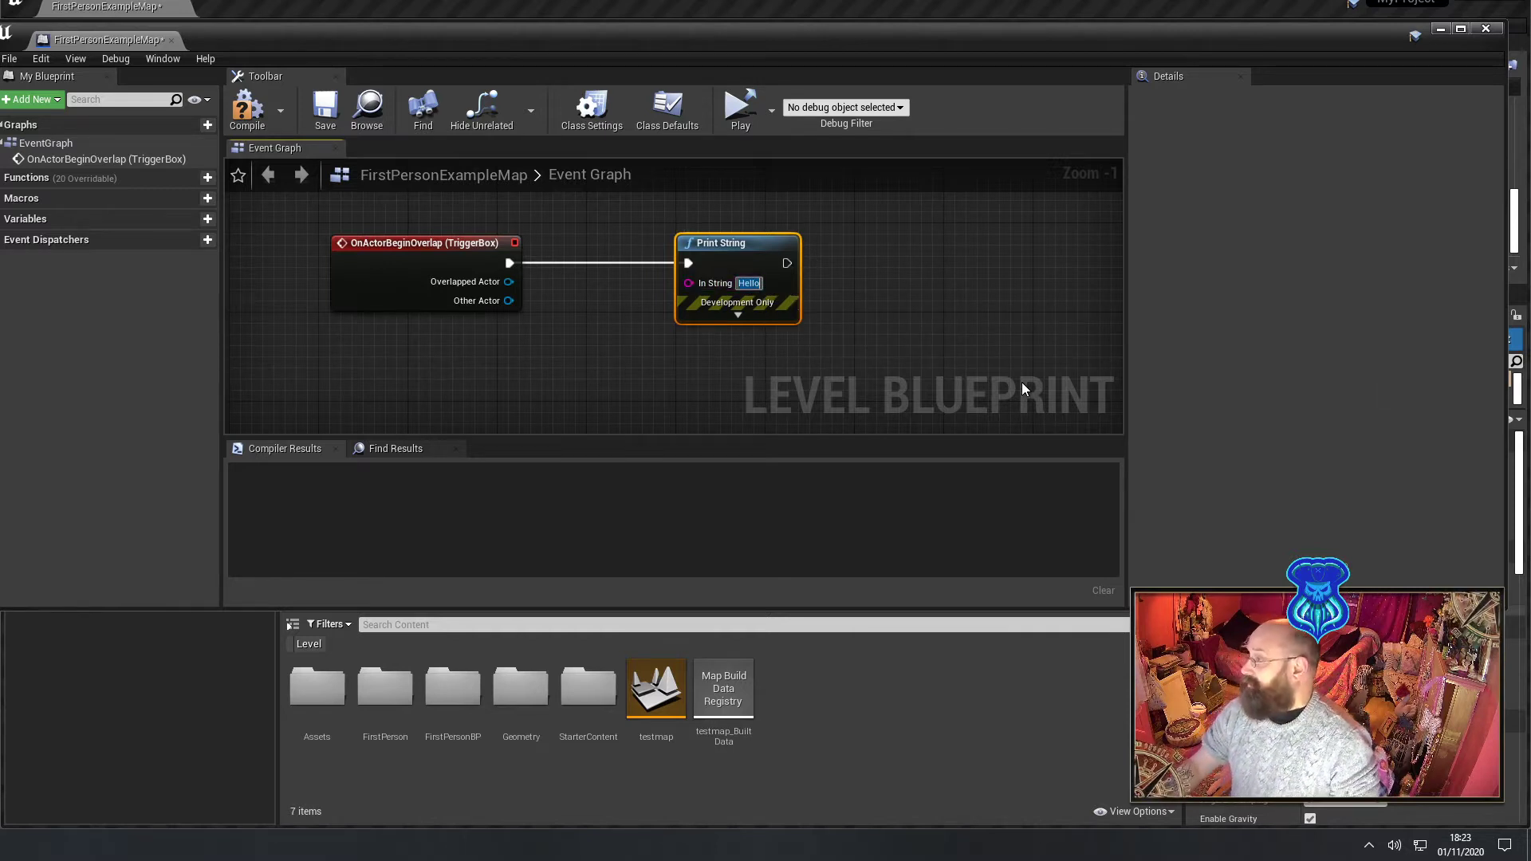
pyautogui.write('it works')
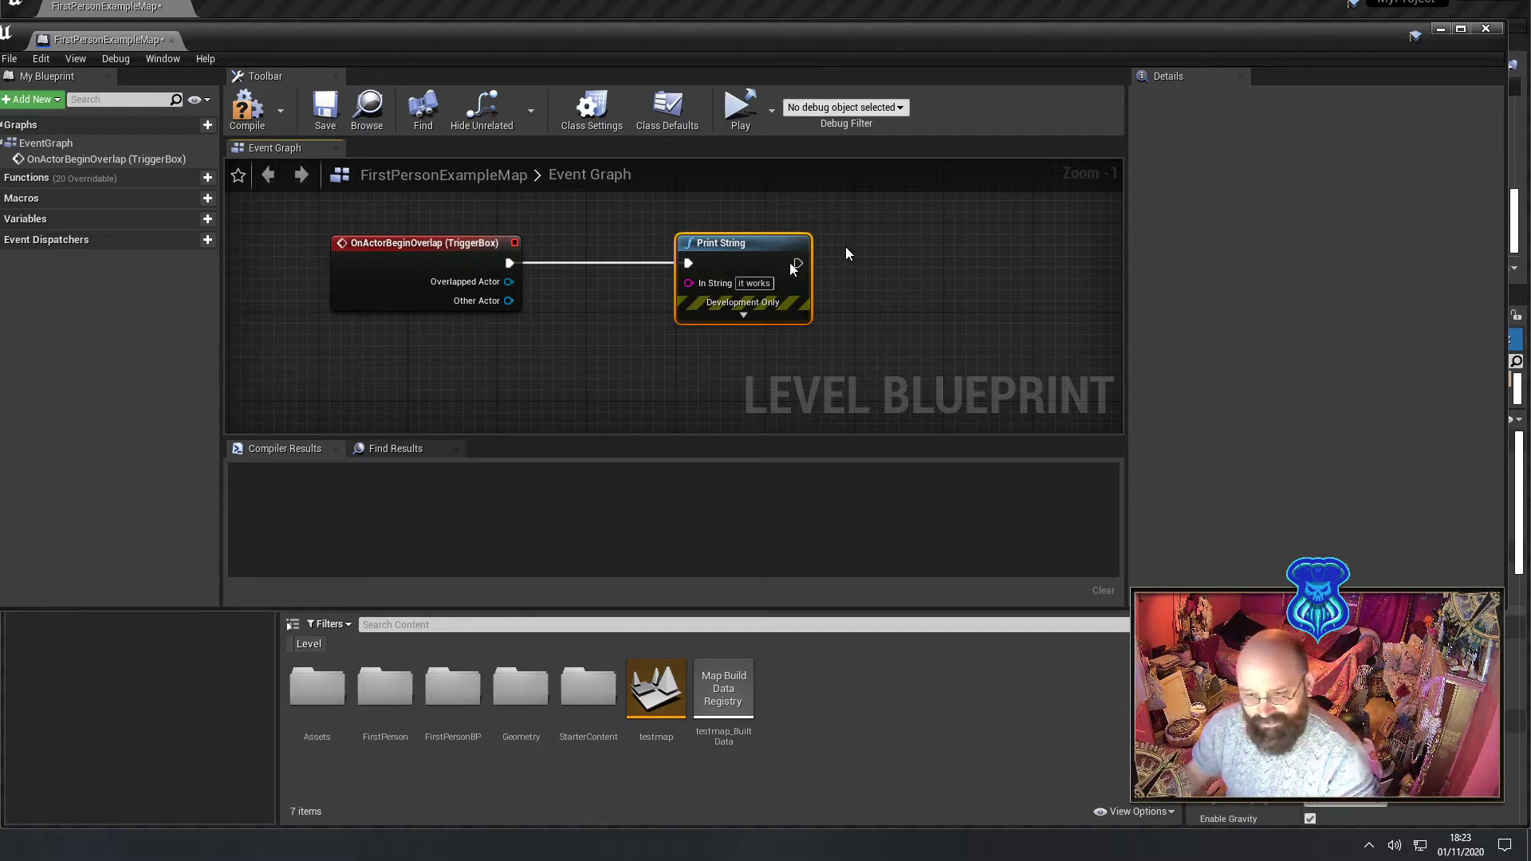
# - Compile and save the Level Blueprint, and close it to return to the level
pyautogui.click(238, 112)
pyautogui.click(326, 107)
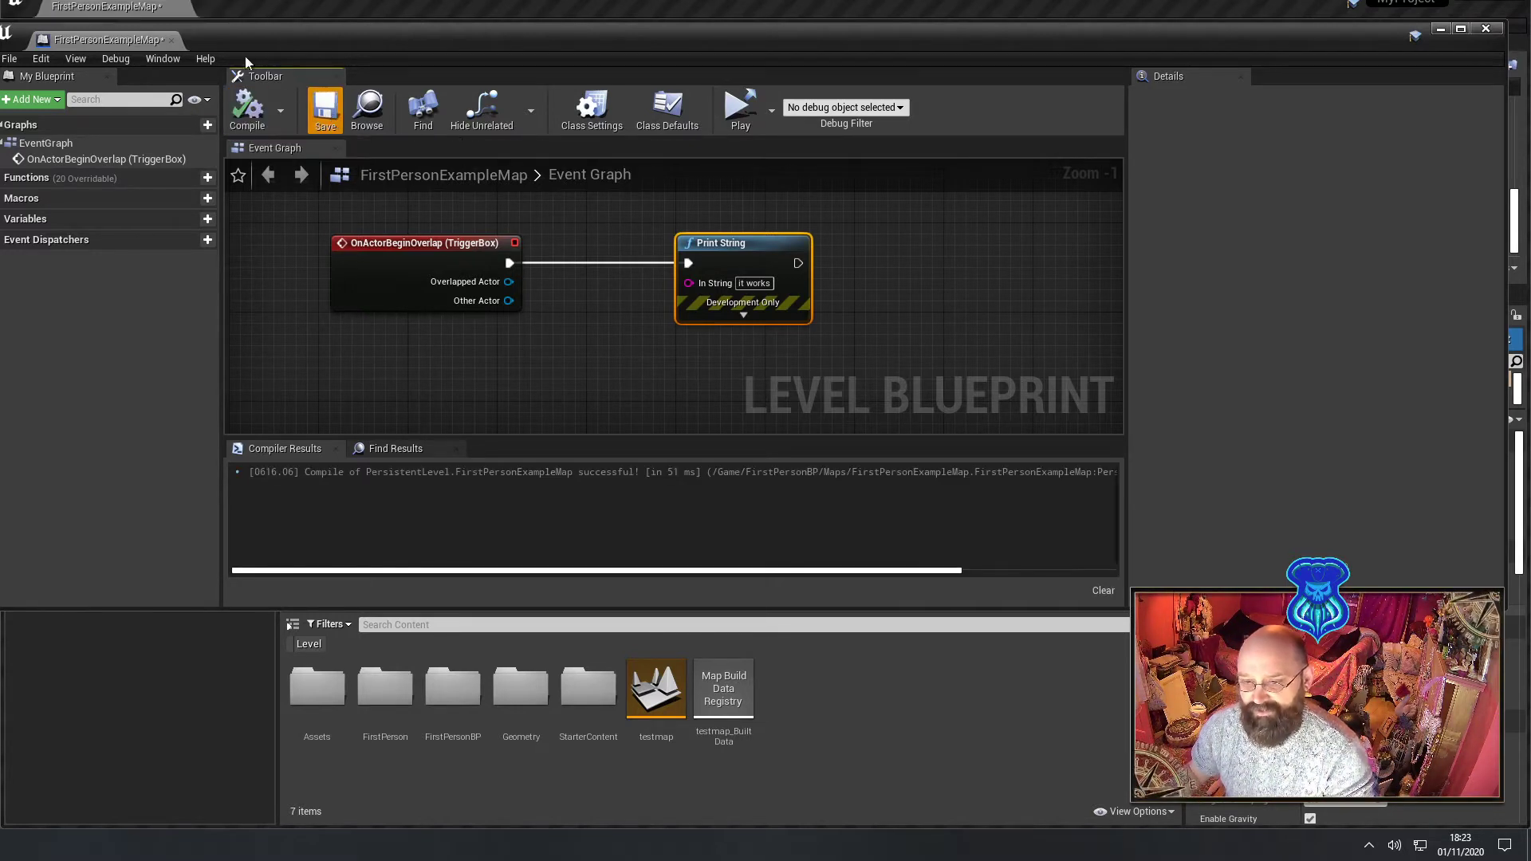
pyautogui.click(172, 40)
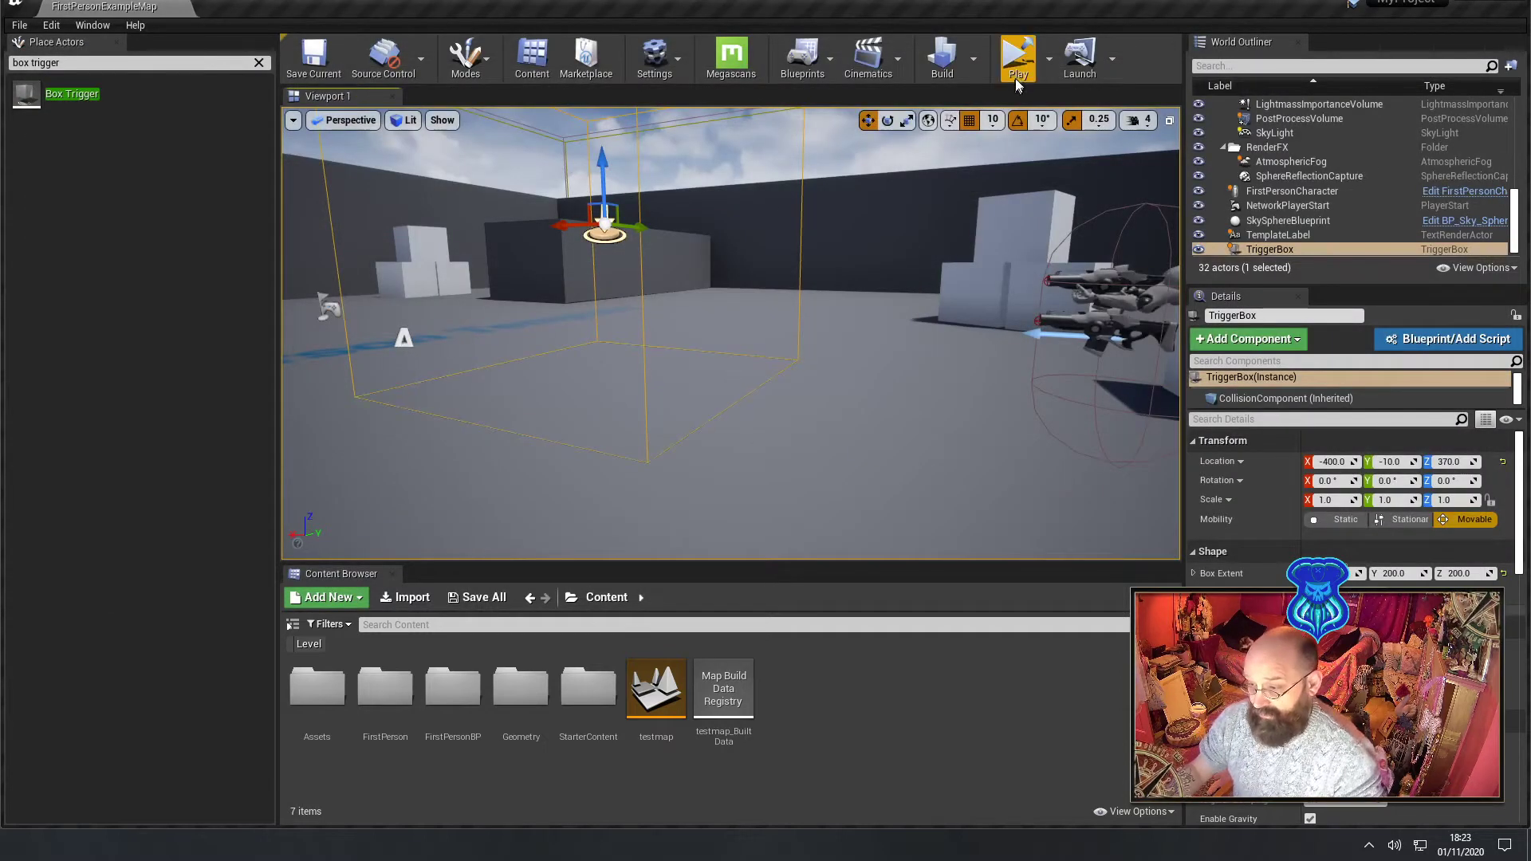
# - Play the level in the selected viewport, walk the character in and out of the trigger box, and stop the session
pyautogui.click(1050, 70)
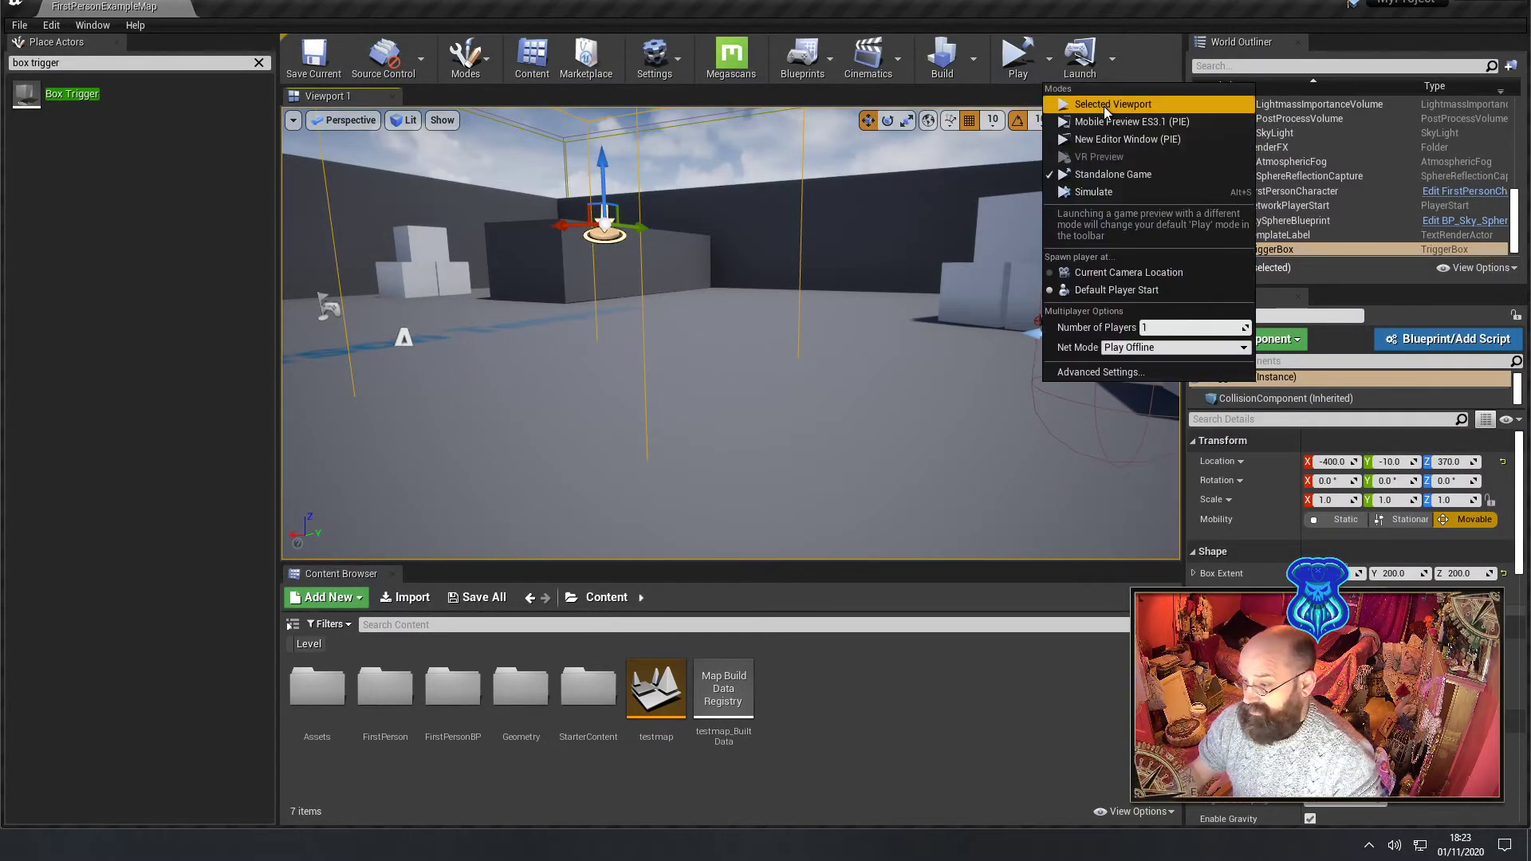
pyautogui.click(1088, 94)
pyautogui.click(857, 373)
pyautogui.press('w')
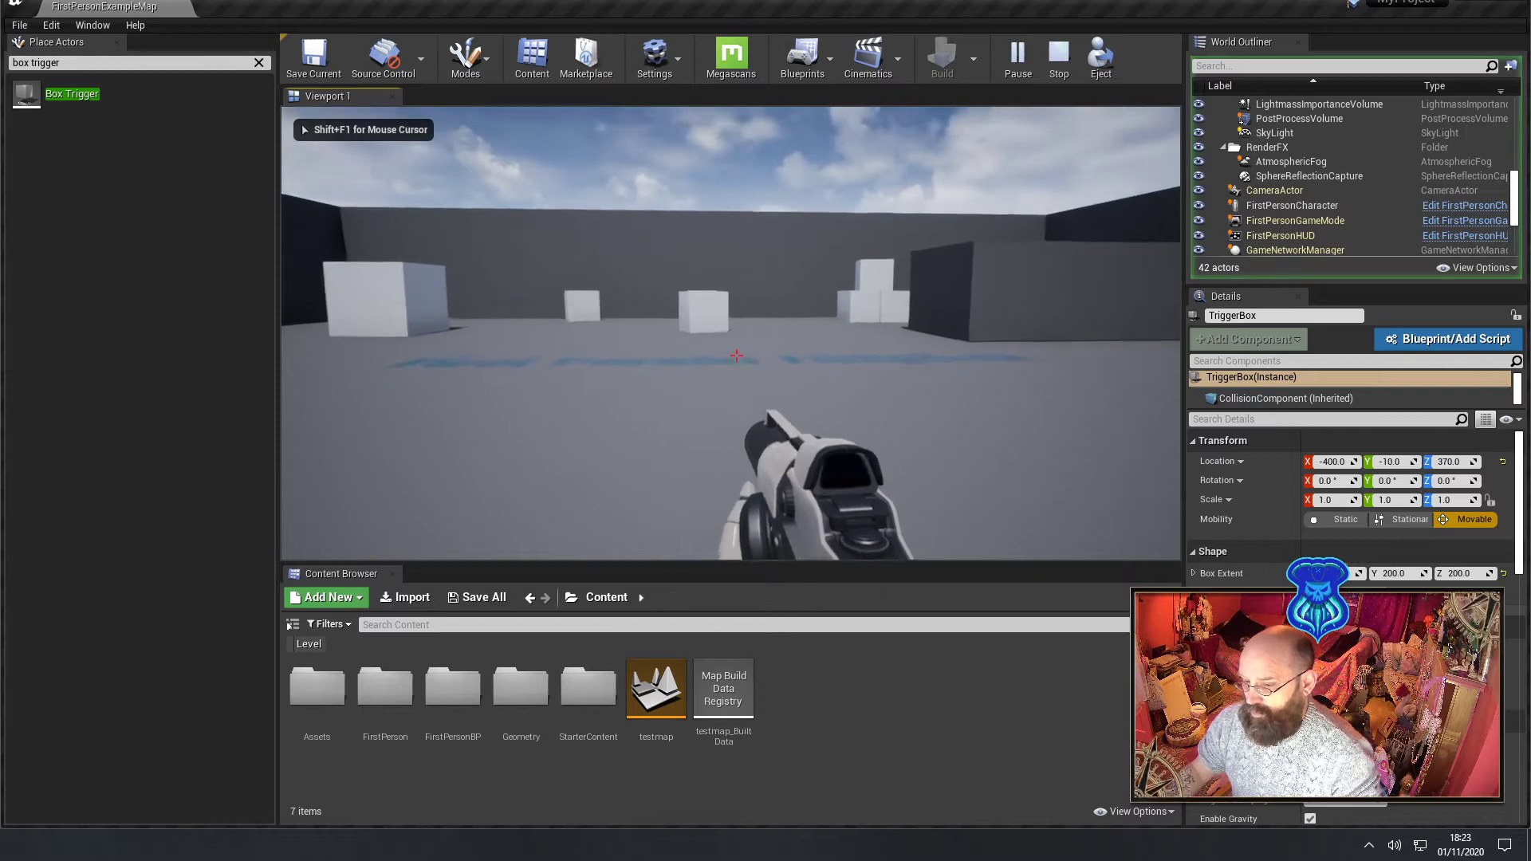
pyautogui.press('s')
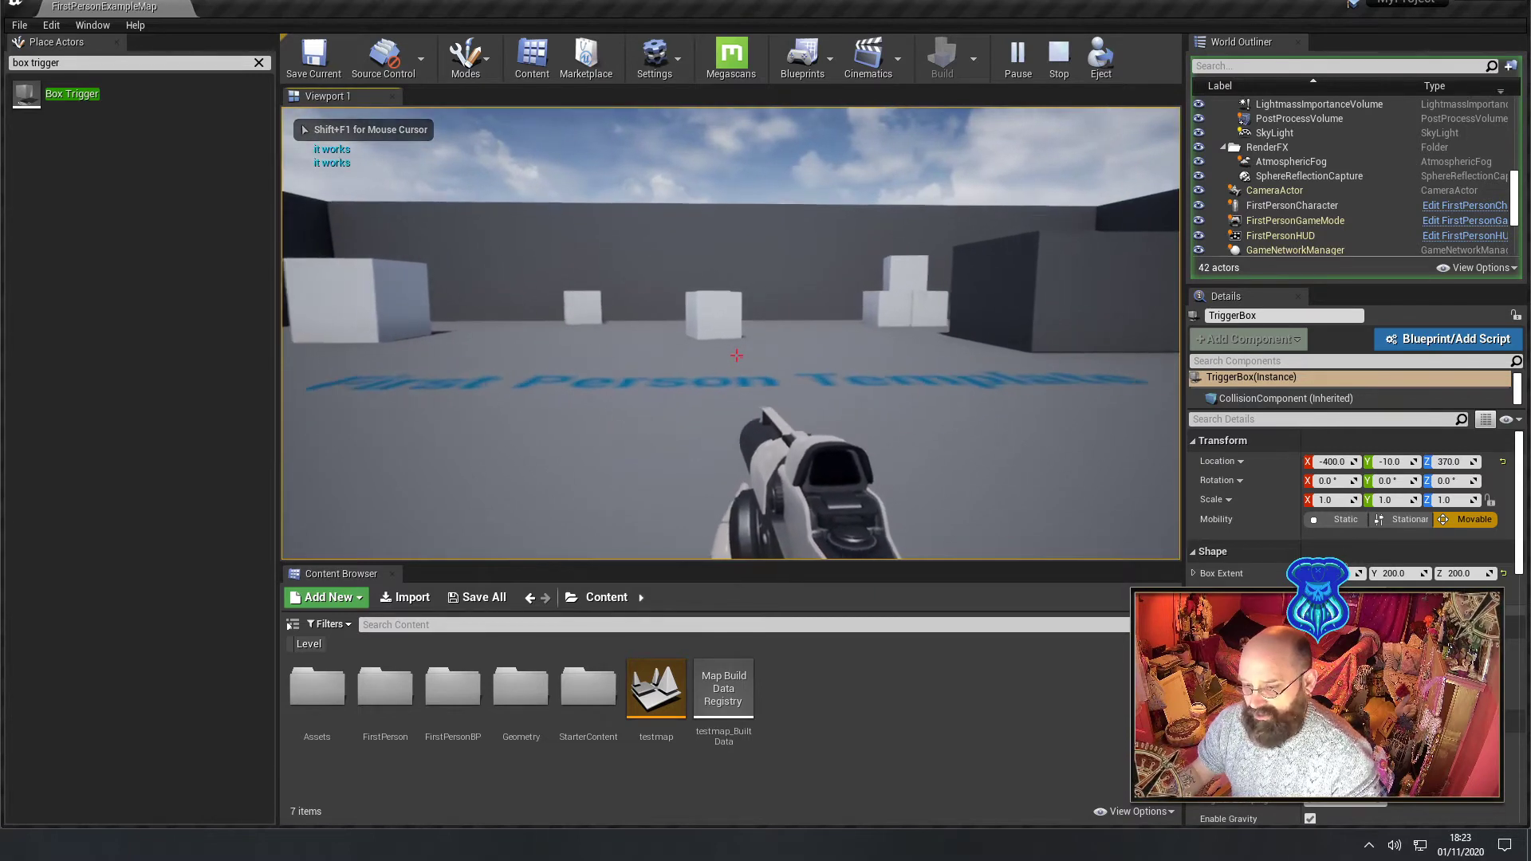
pyautogui.press('w')
pyautogui.press('s')
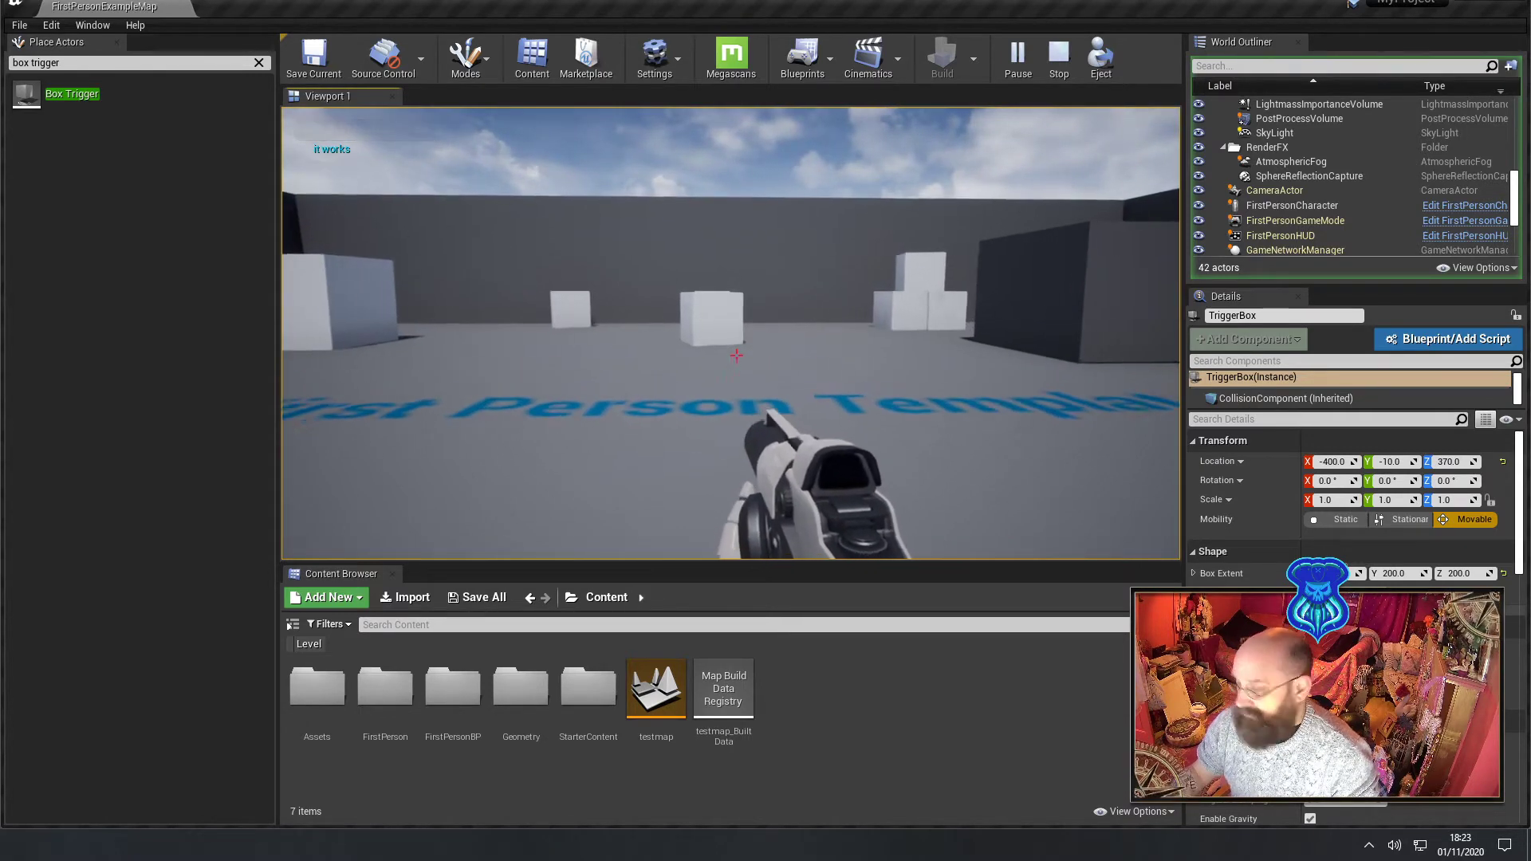
pyautogui.press('w')
pyautogui.press('w')
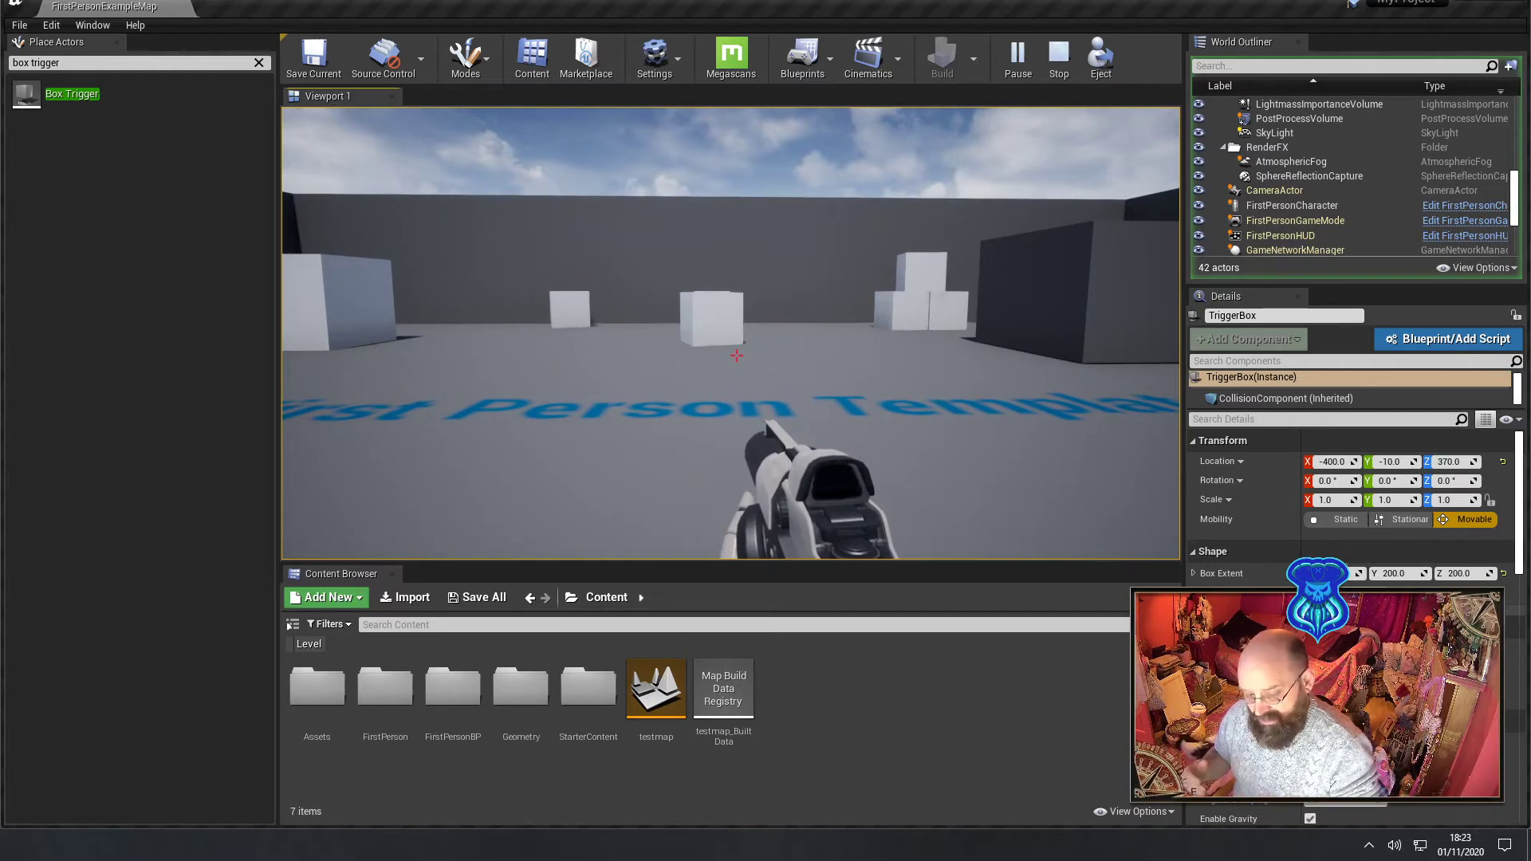
pyautogui.press('Escape')
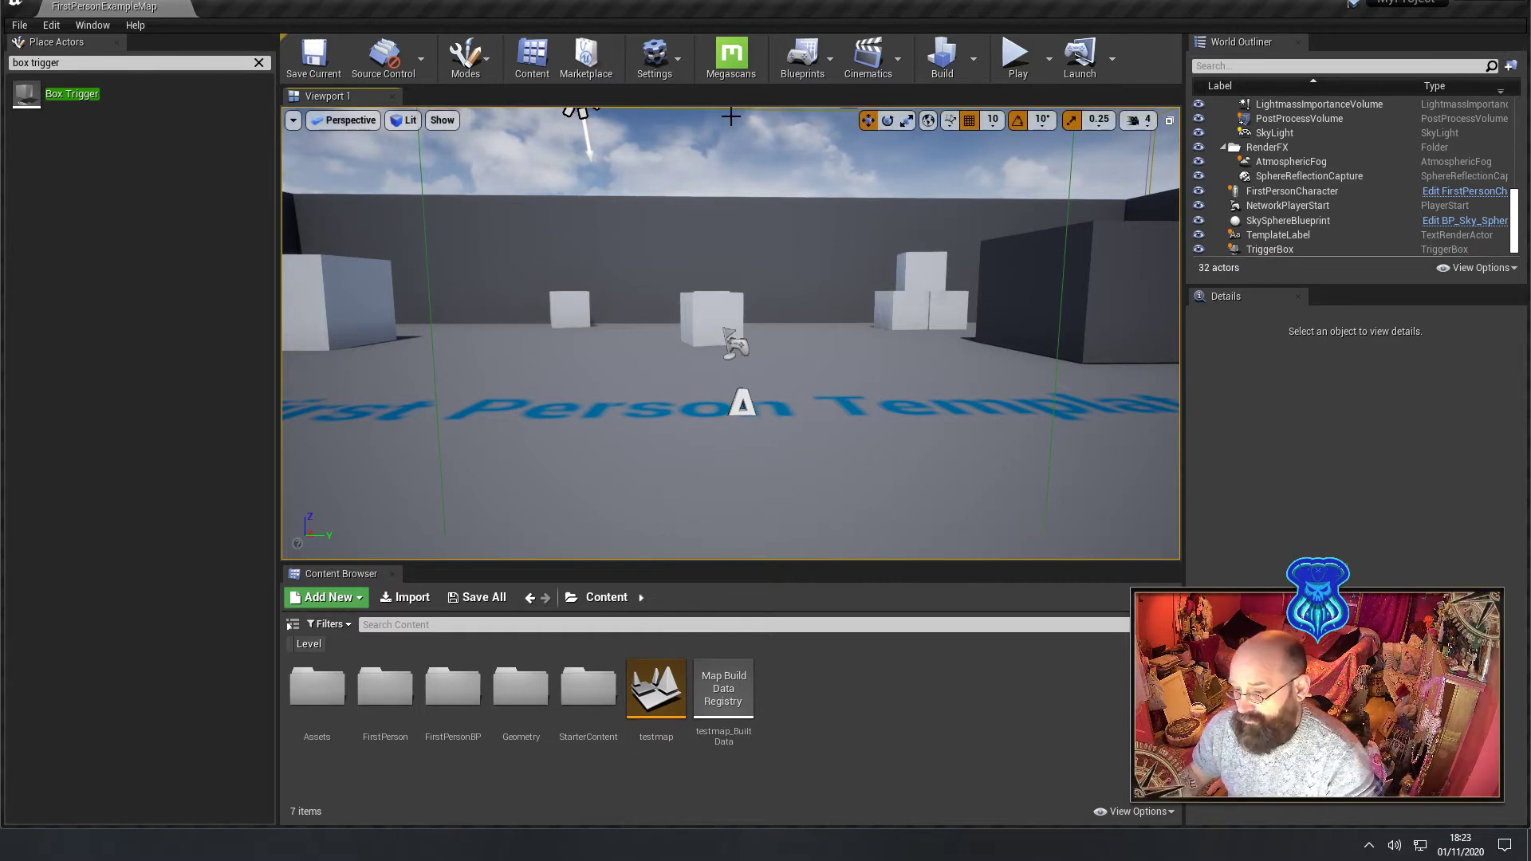
# - Select the lower-left cube of the three-cube stack in the level (EditorCube12) and open the Level Blueprint
pyautogui.moveTo(776, 374); pyautogui.dragTo(771, 331, button='right')
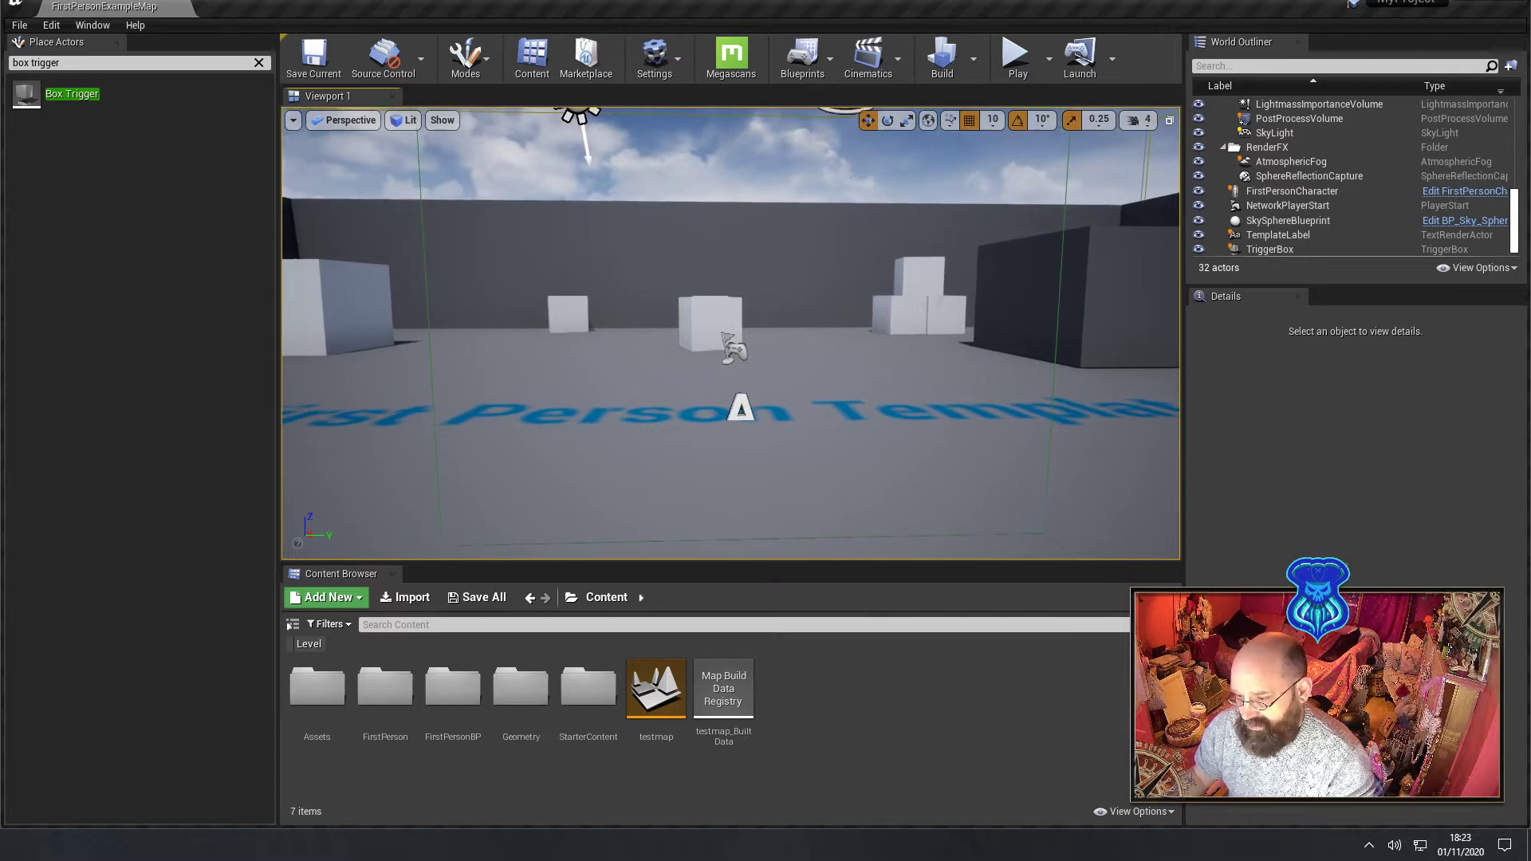
pyautogui.click(910, 314)
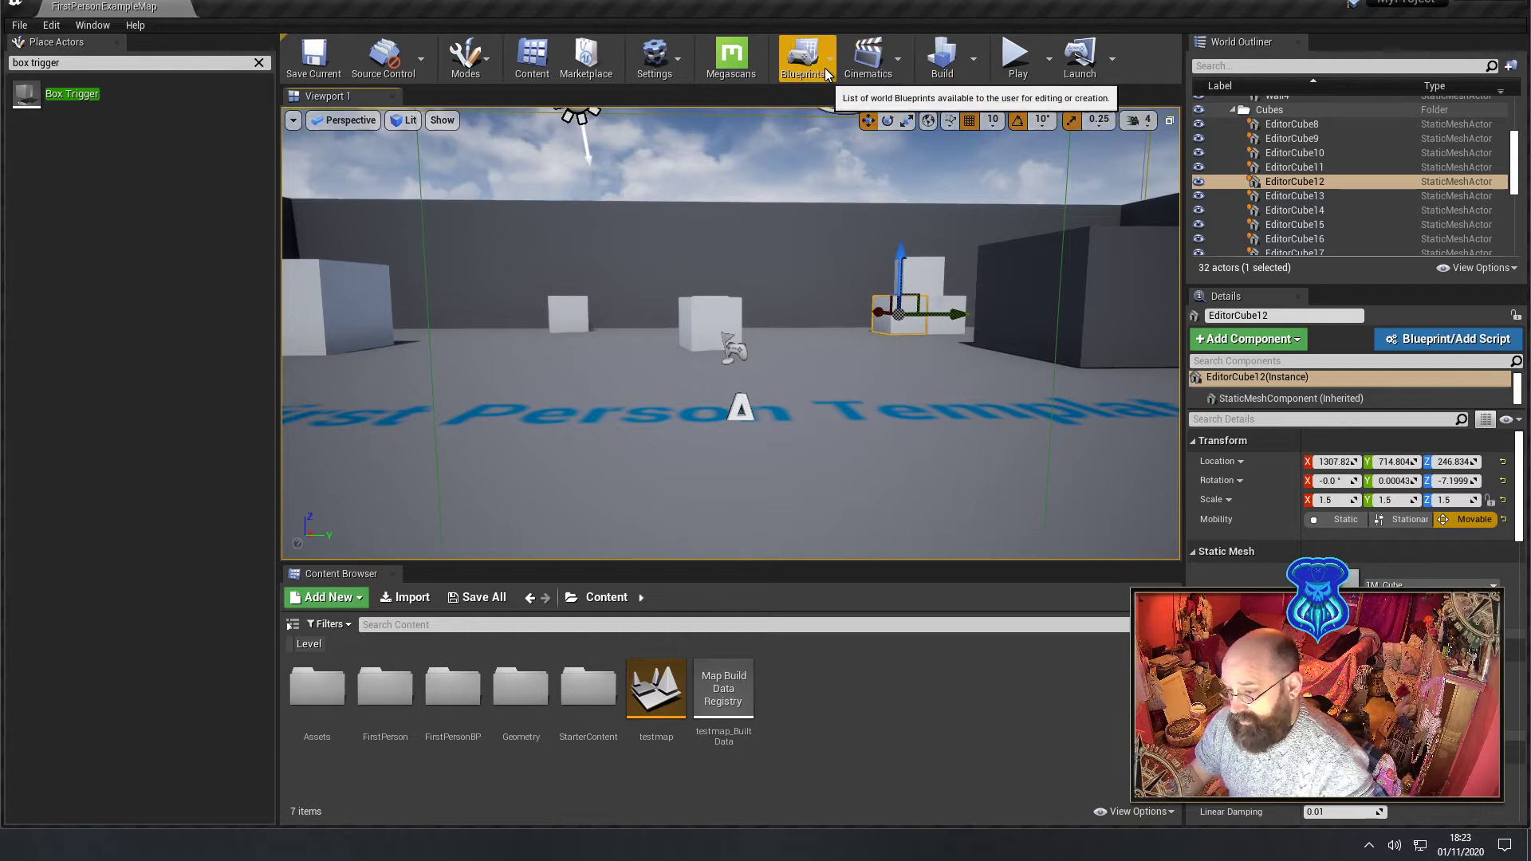
pyautogui.click(803, 57)
pyautogui.click(831, 176)
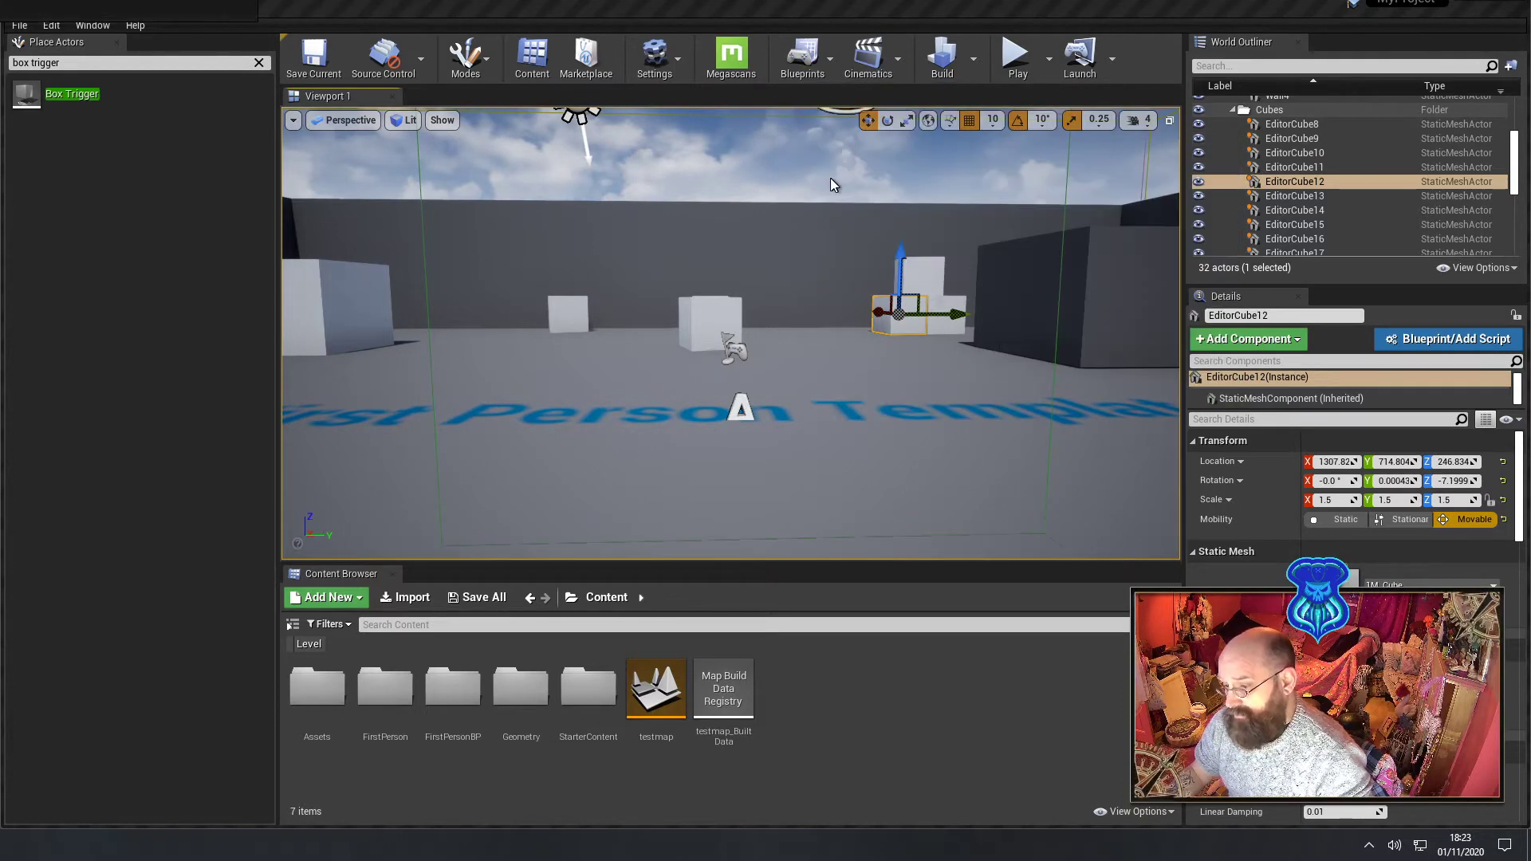
# - Create a reference to EditorCube12 in the event graph and place it beneath the Print String node
pyautogui.moveTo(917, 284); pyautogui.dragTo(707, 277, button='right')
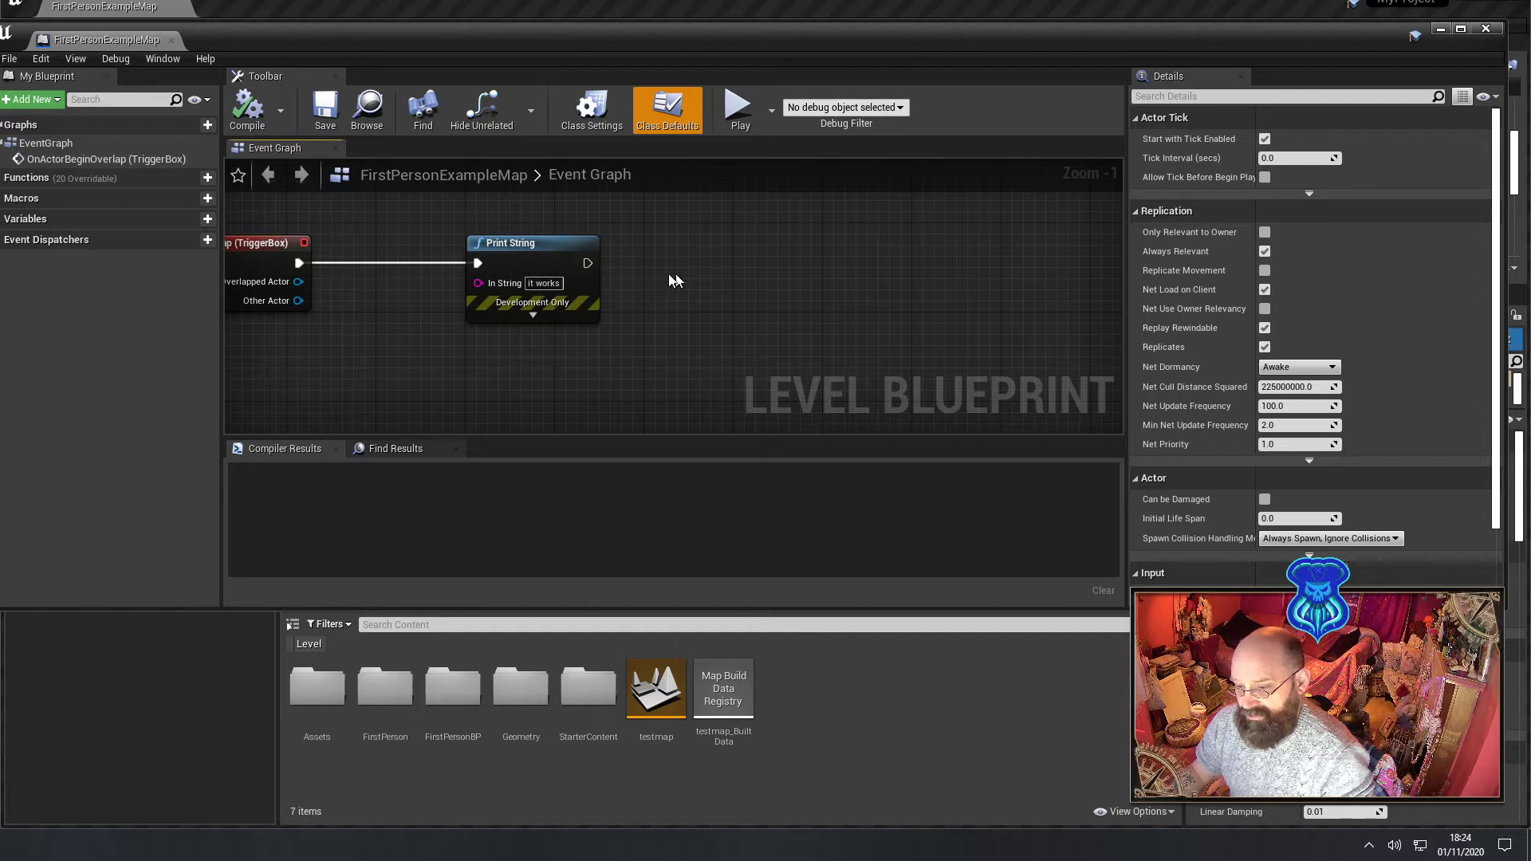
pyautogui.rightClick(557, 350)
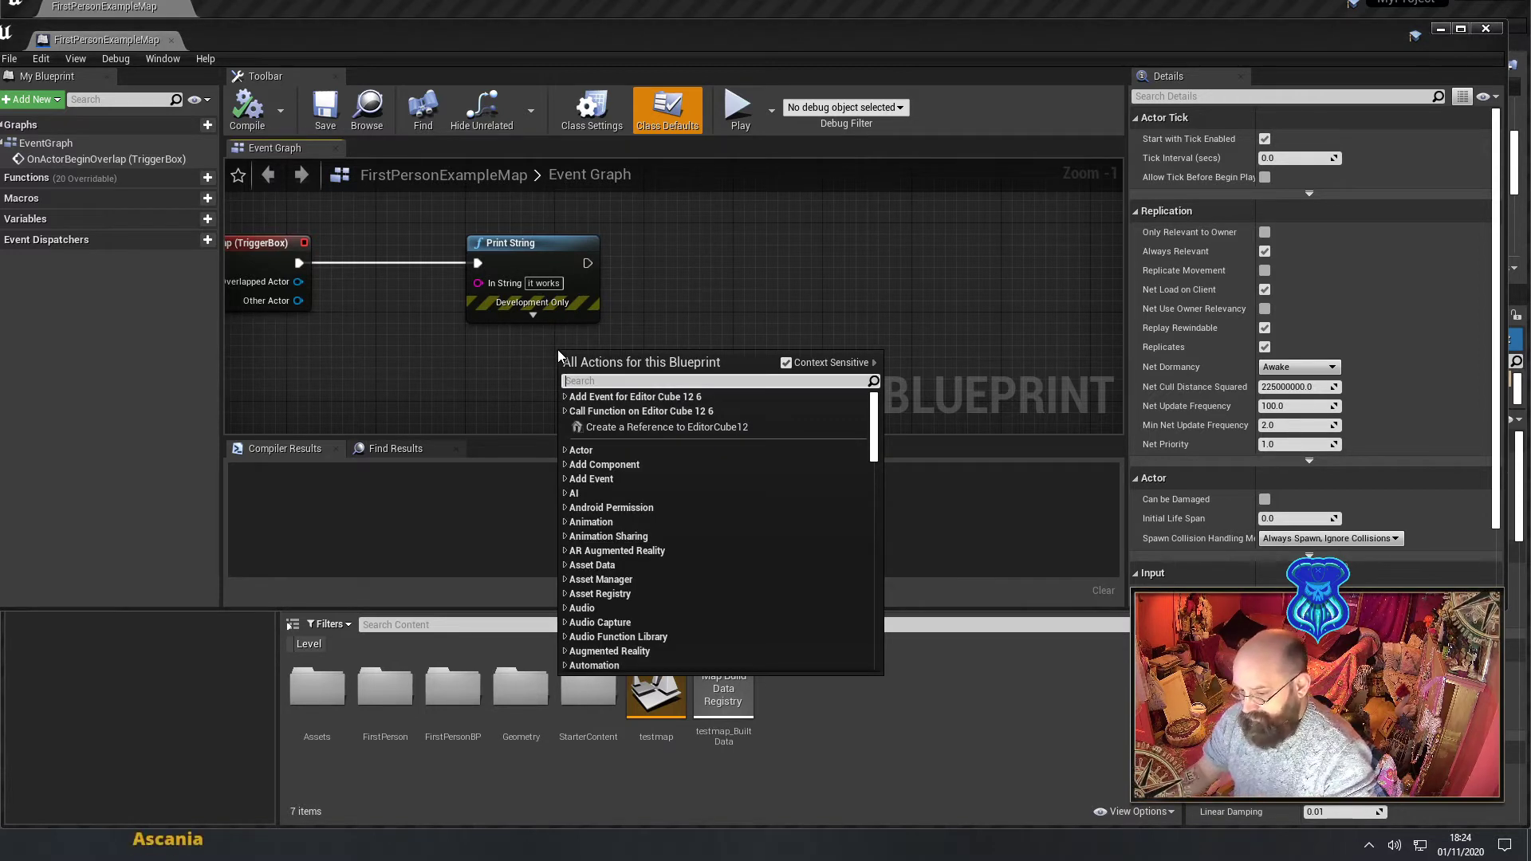
pyautogui.click(615, 429)
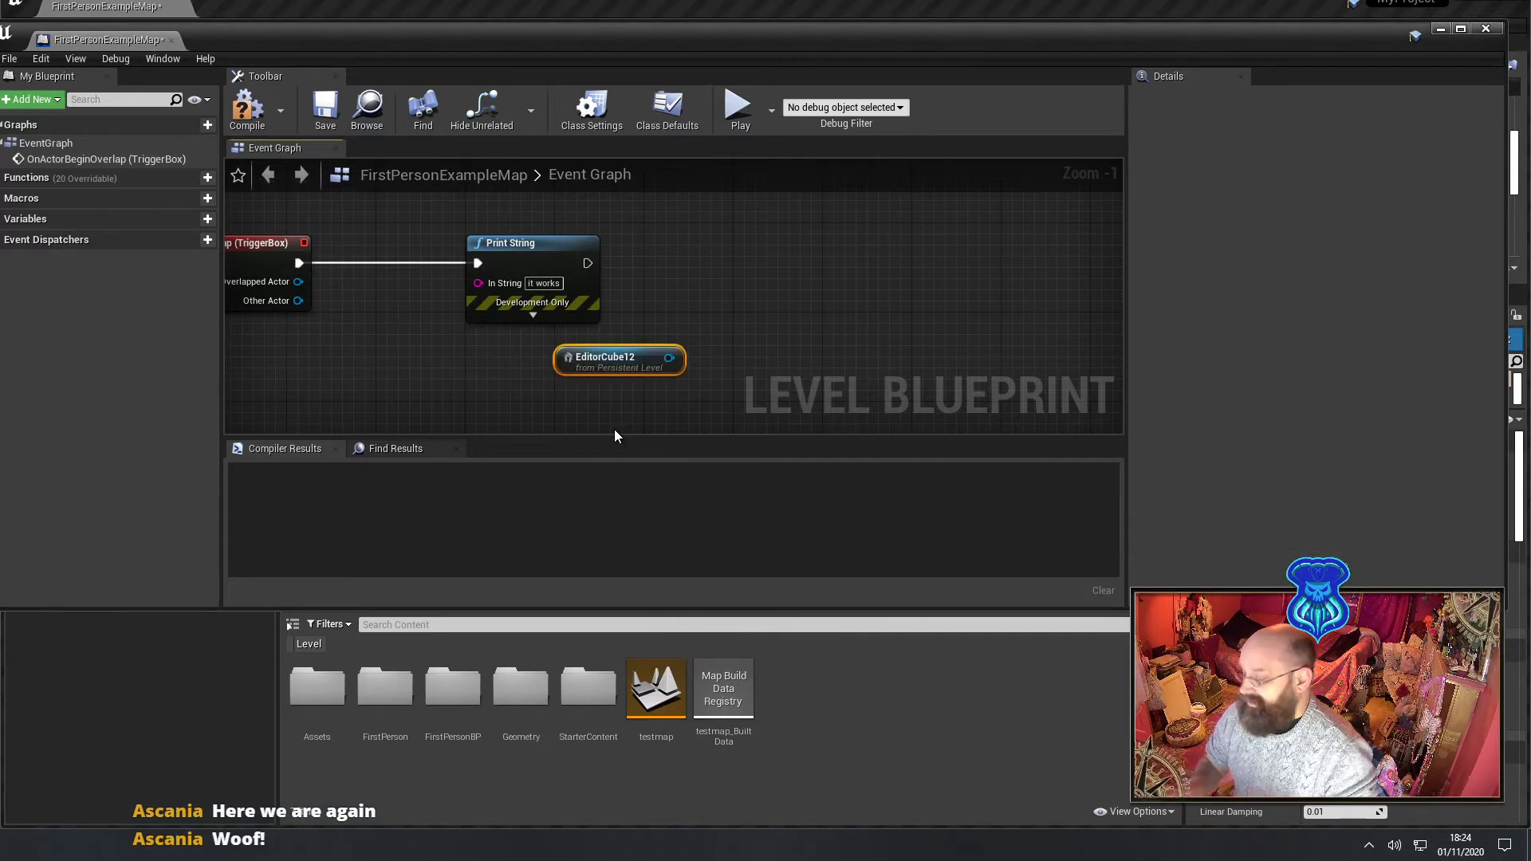
pyautogui.moveTo(705, 255); pyautogui.dragTo(837, 243, button='right')
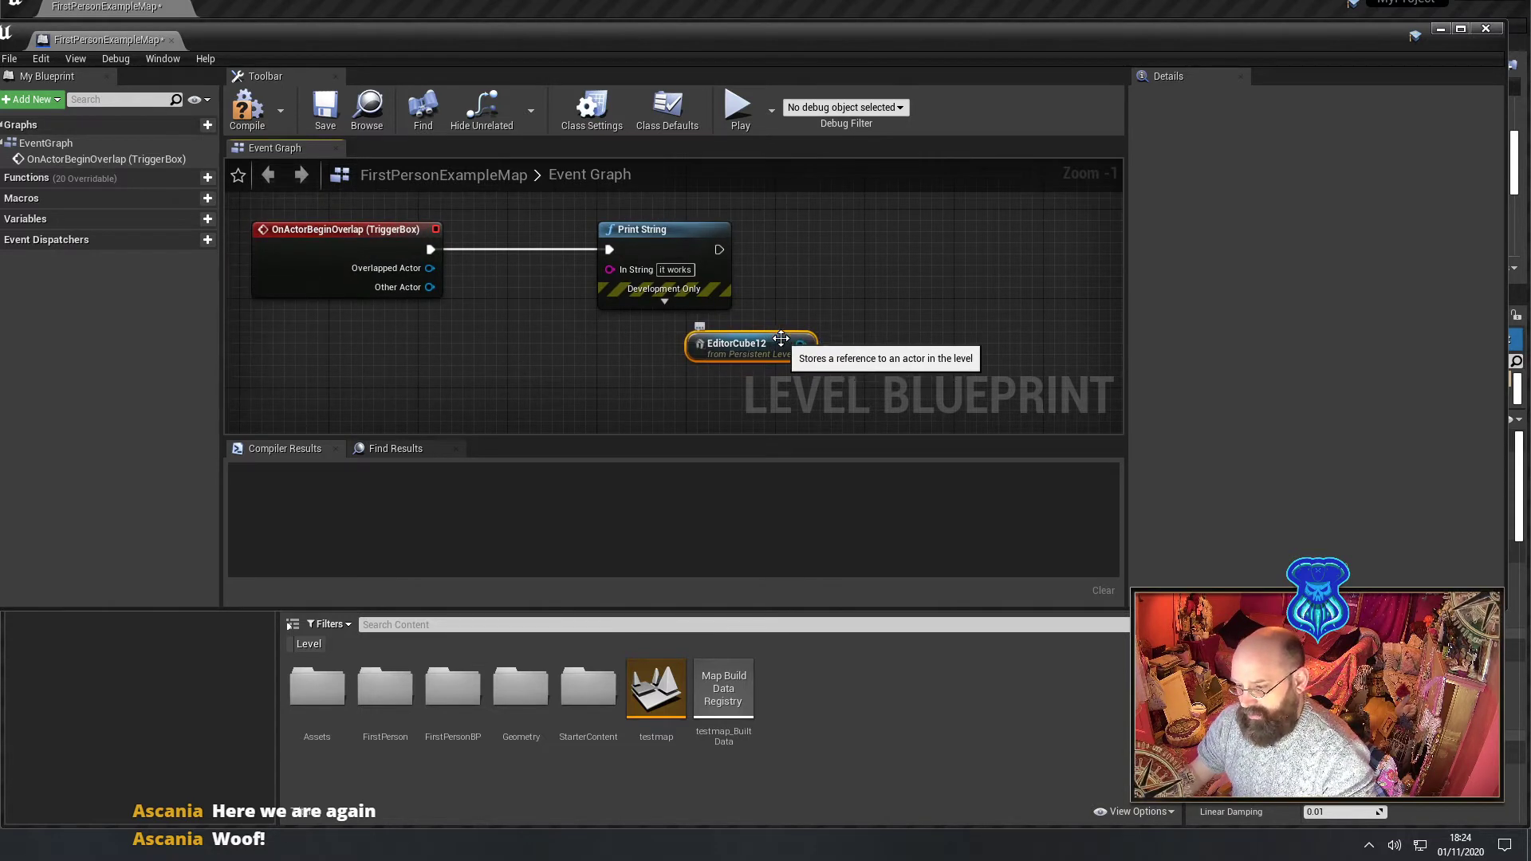
pyautogui.moveTo(791, 346); pyautogui.dragTo(707, 343)
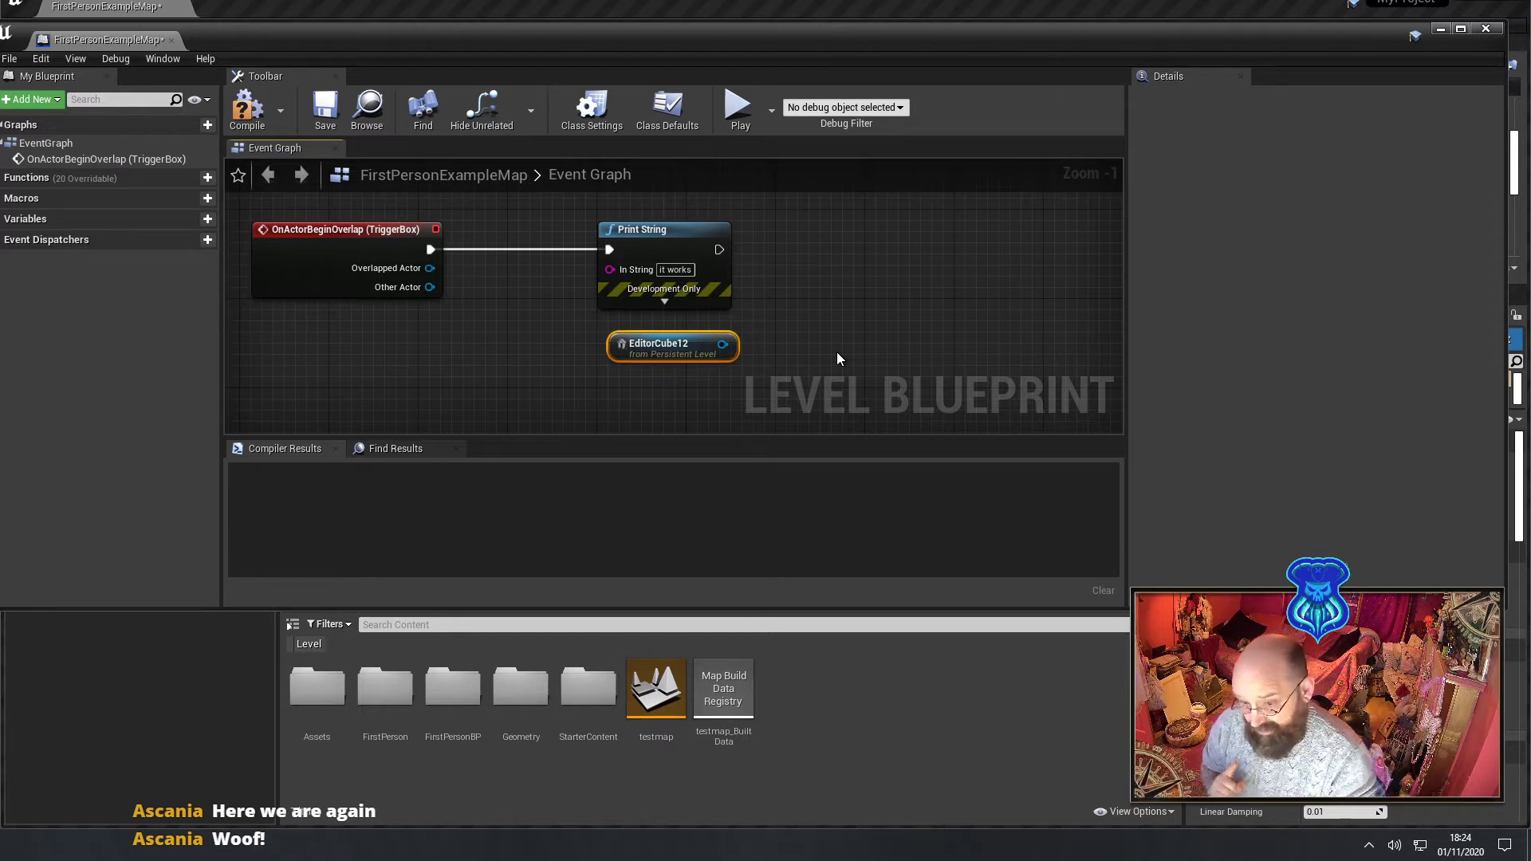
# - Add a Set World Scale 3D (StaticMeshComponent) node from the EditorCube12 reference and line up the Static Mesh Component node beside the reference
pyautogui.moveTo(721, 345); pyautogui.dragTo(830, 306)
pyautogui.write('se')
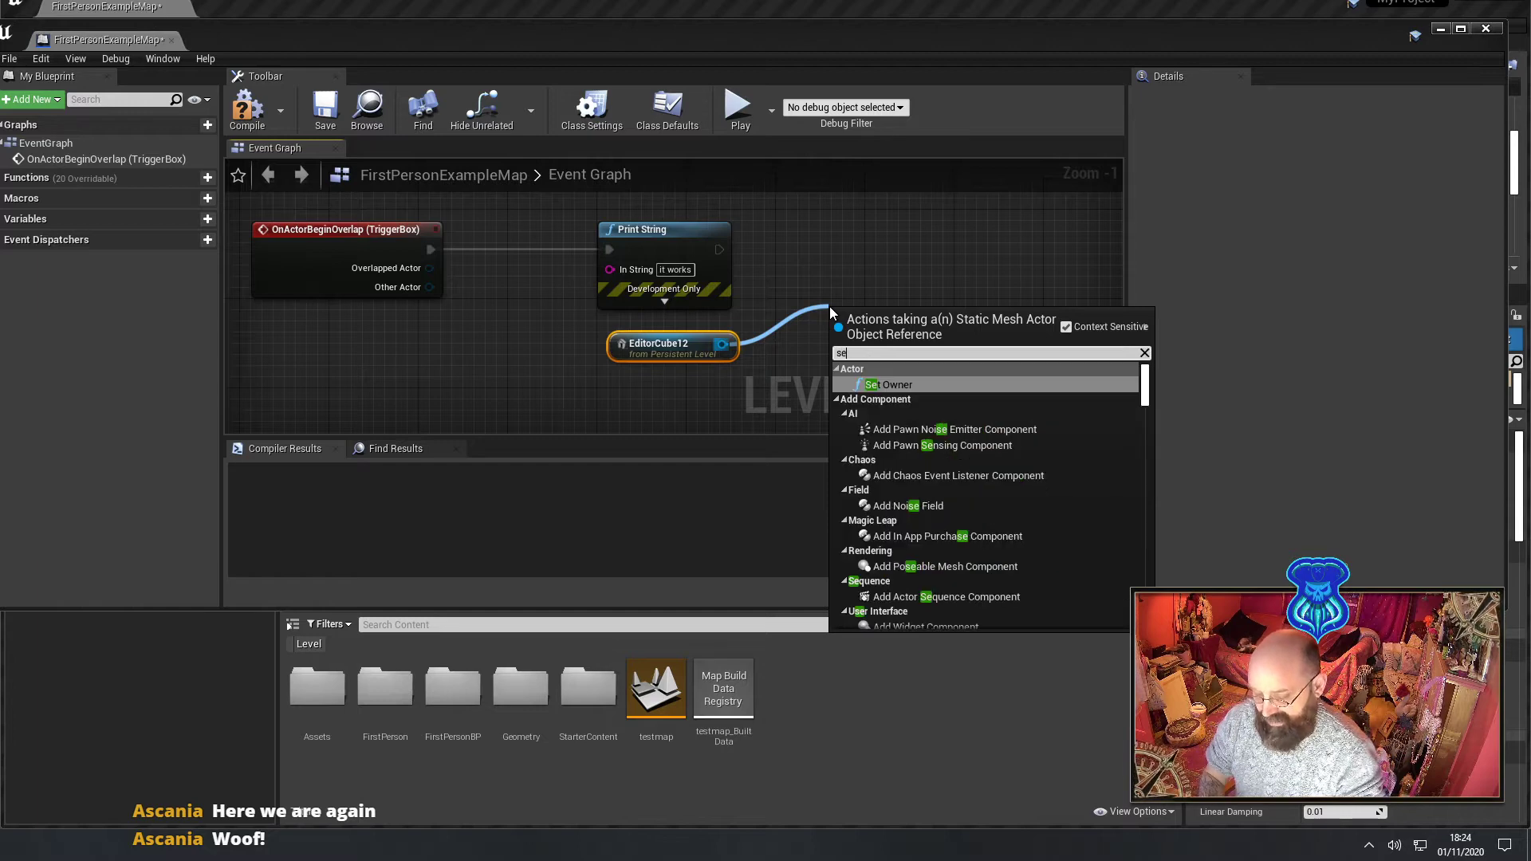
pyautogui.write('t scale')
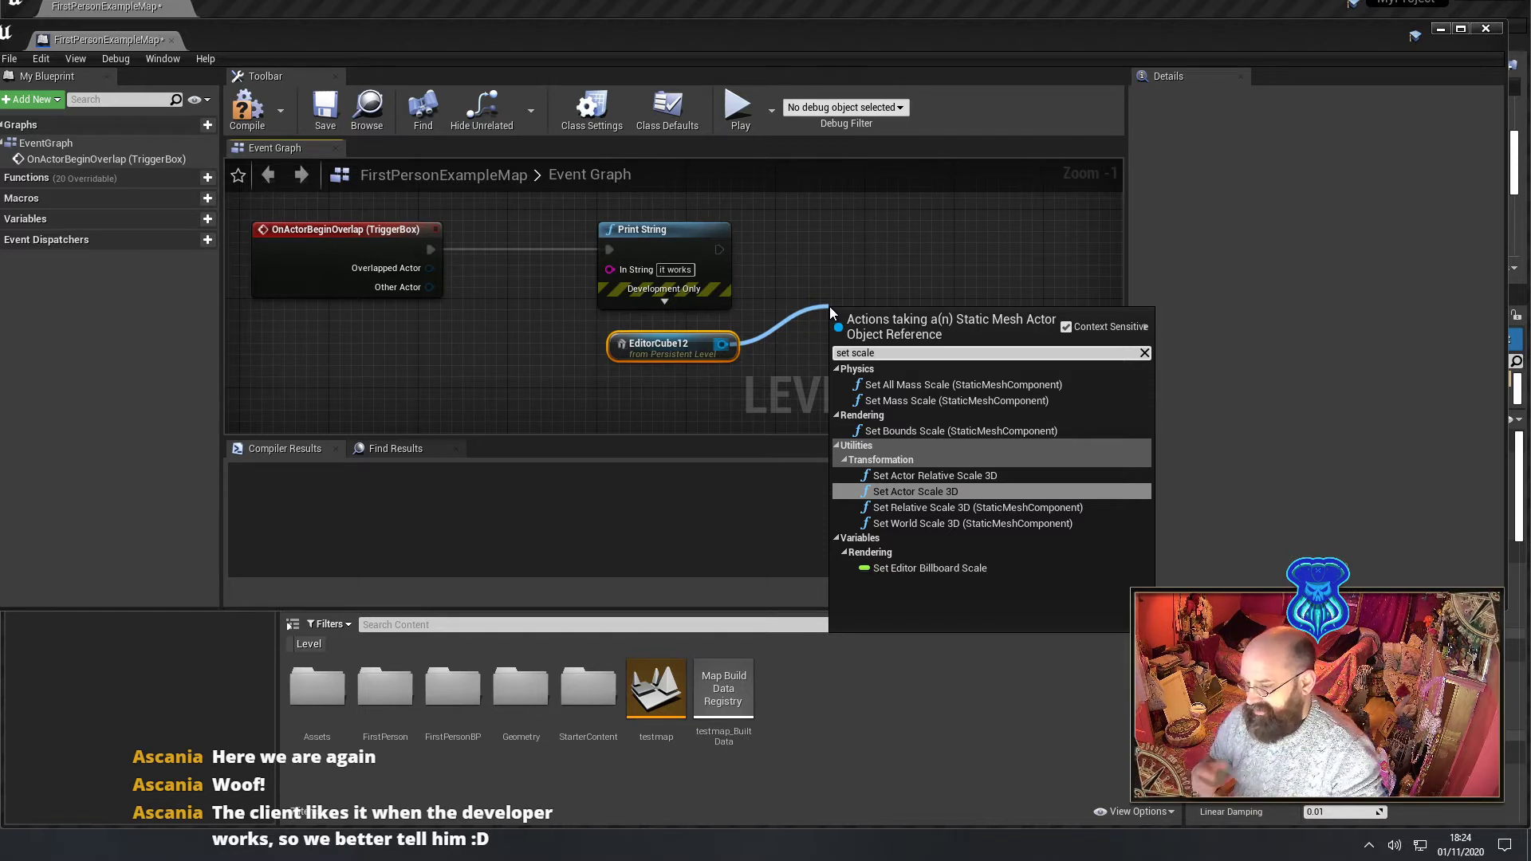
pyautogui.click(920, 525)
pyautogui.moveTo(920, 322); pyautogui.dragTo(1052, 249)
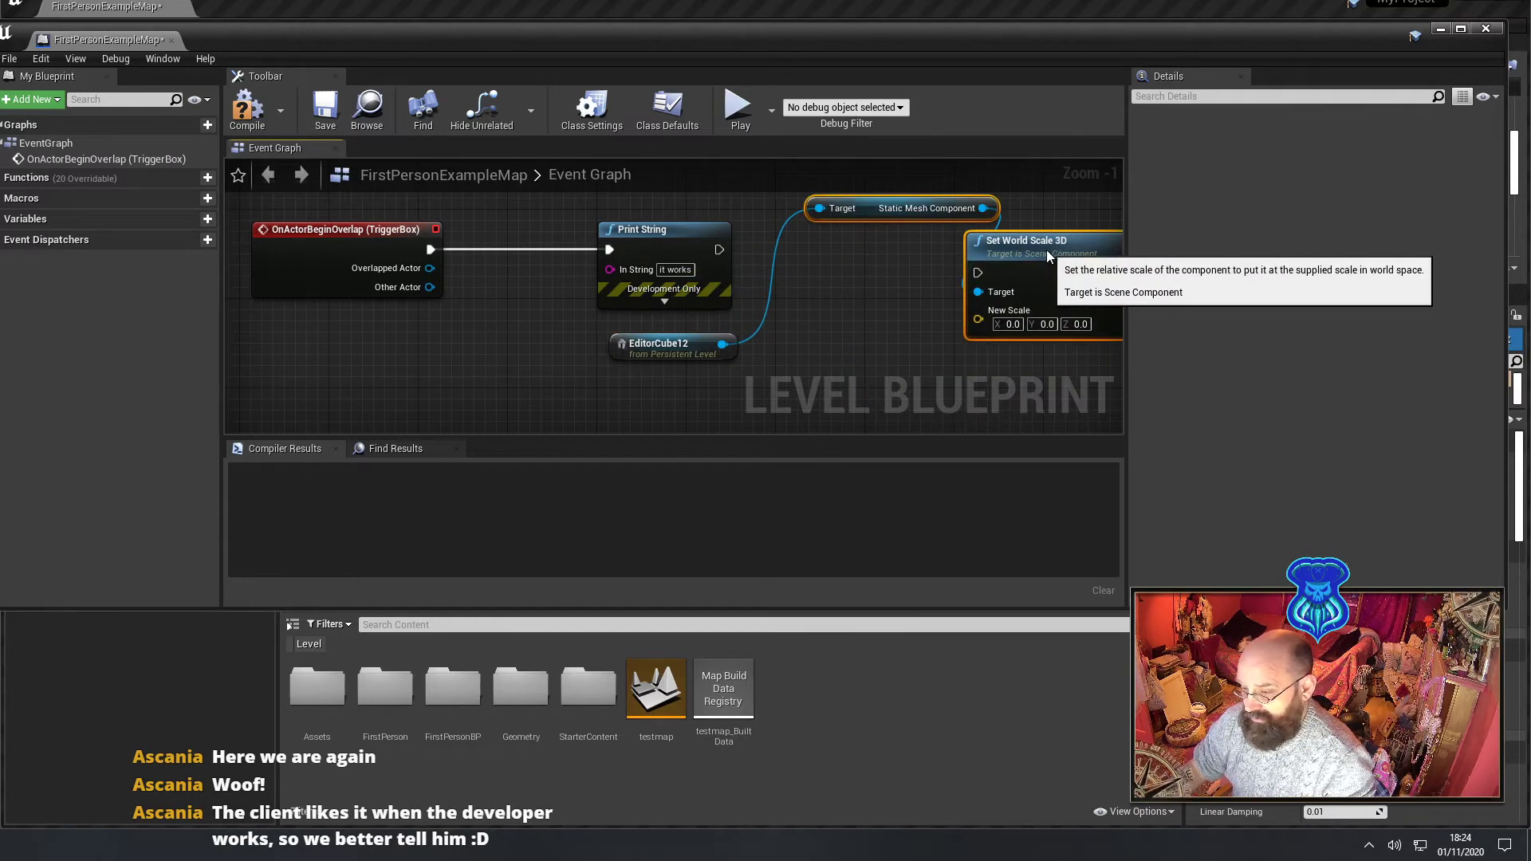
pyautogui.click(884, 233)
pyautogui.moveTo(868, 203); pyautogui.dragTo(821, 340)
pyautogui.moveTo(869, 294); pyautogui.dragTo(710, 279, button='right')
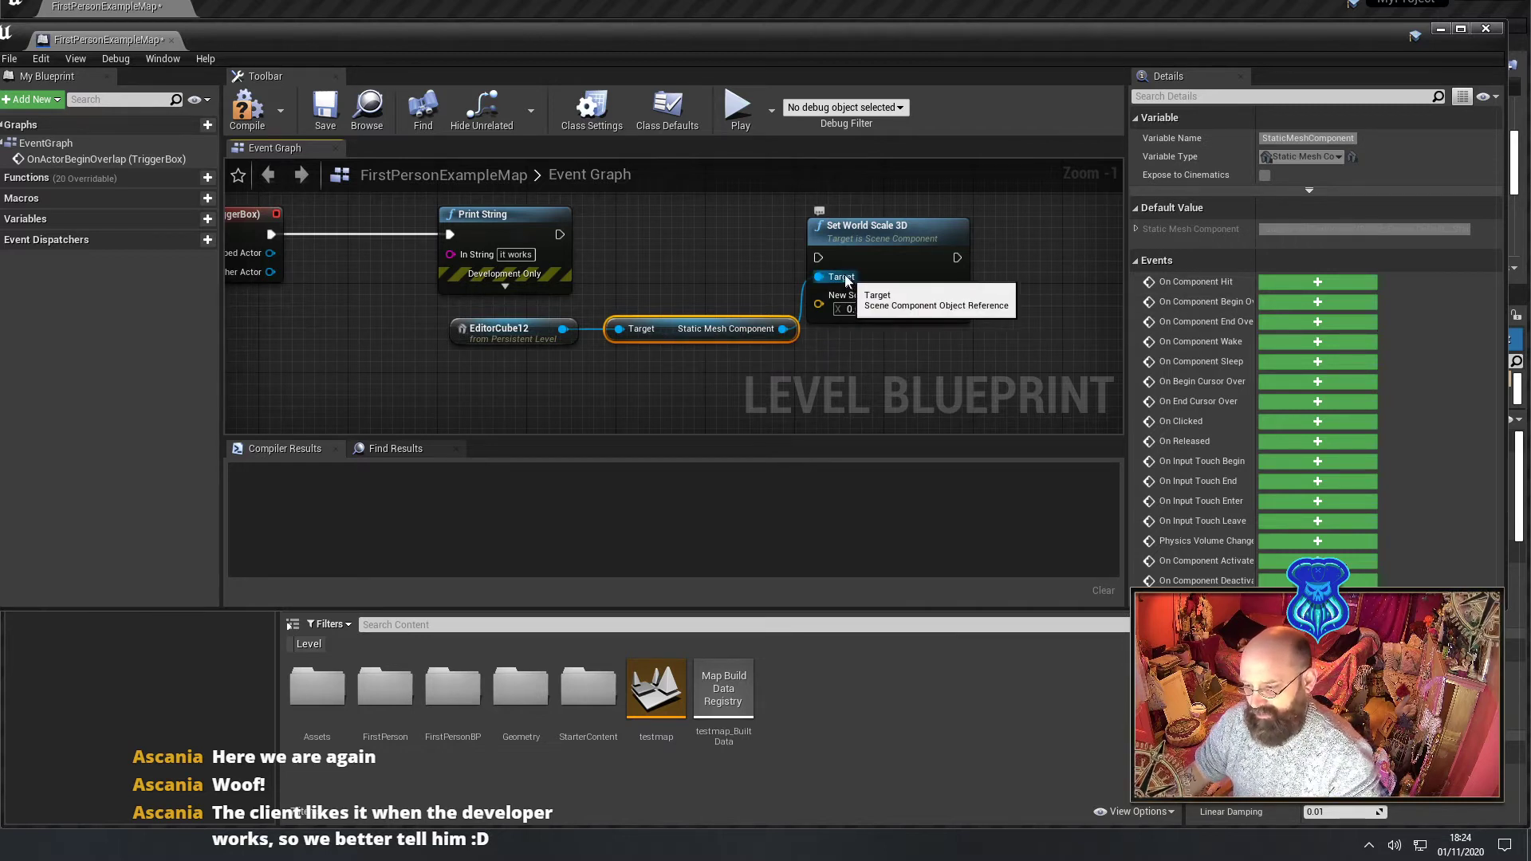
# - Space the Set World Scale 3D node away from the component node and wire Print String's execution output to it
pyautogui.moveTo(884, 227); pyautogui.dragTo(957, 220)
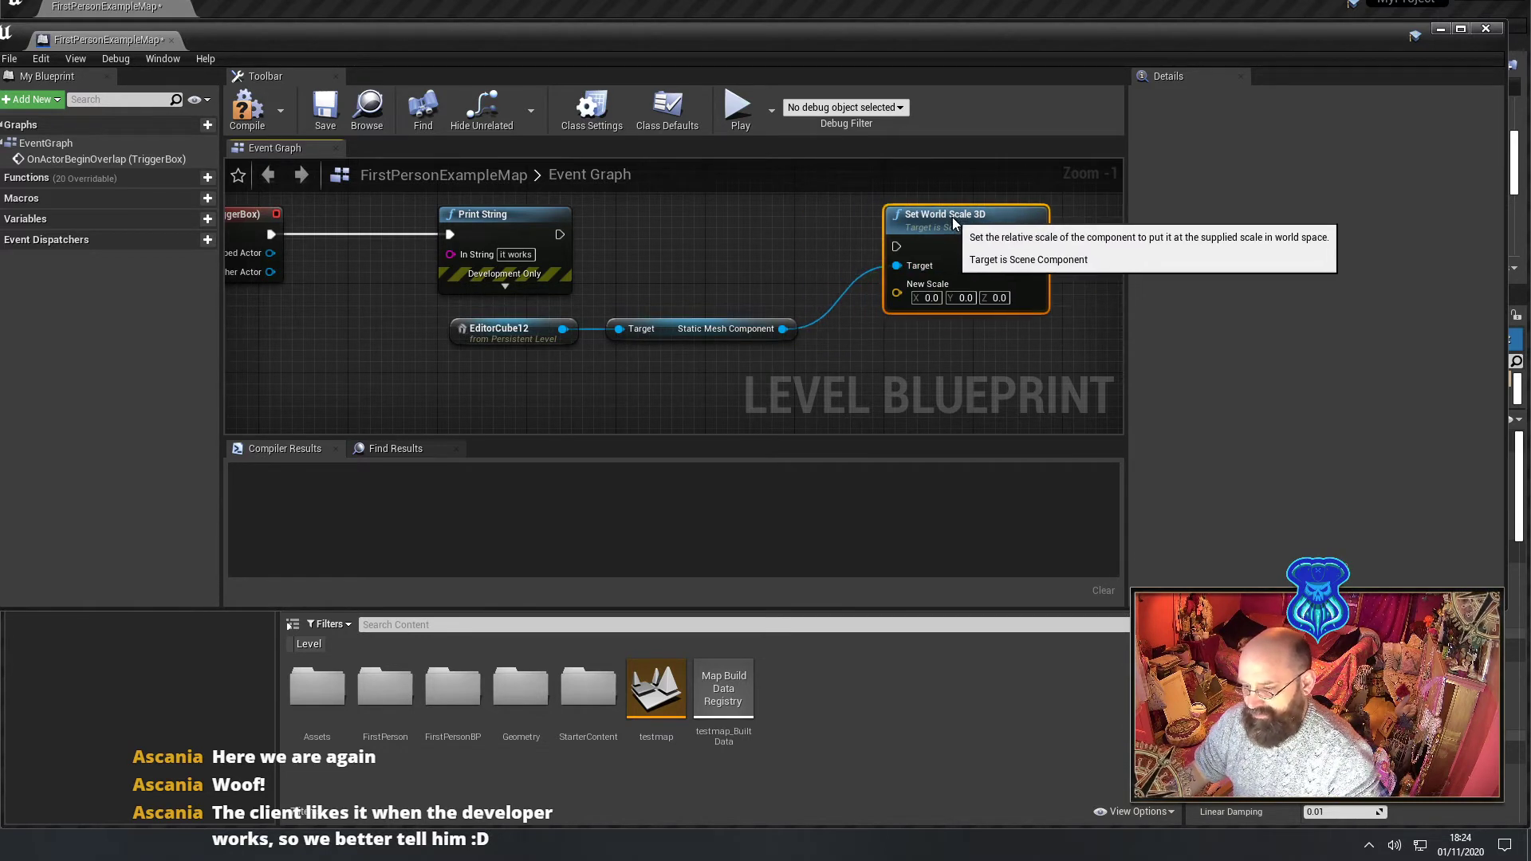
pyautogui.moveTo(957, 220); pyautogui.dragTo(916, 228, button='right')
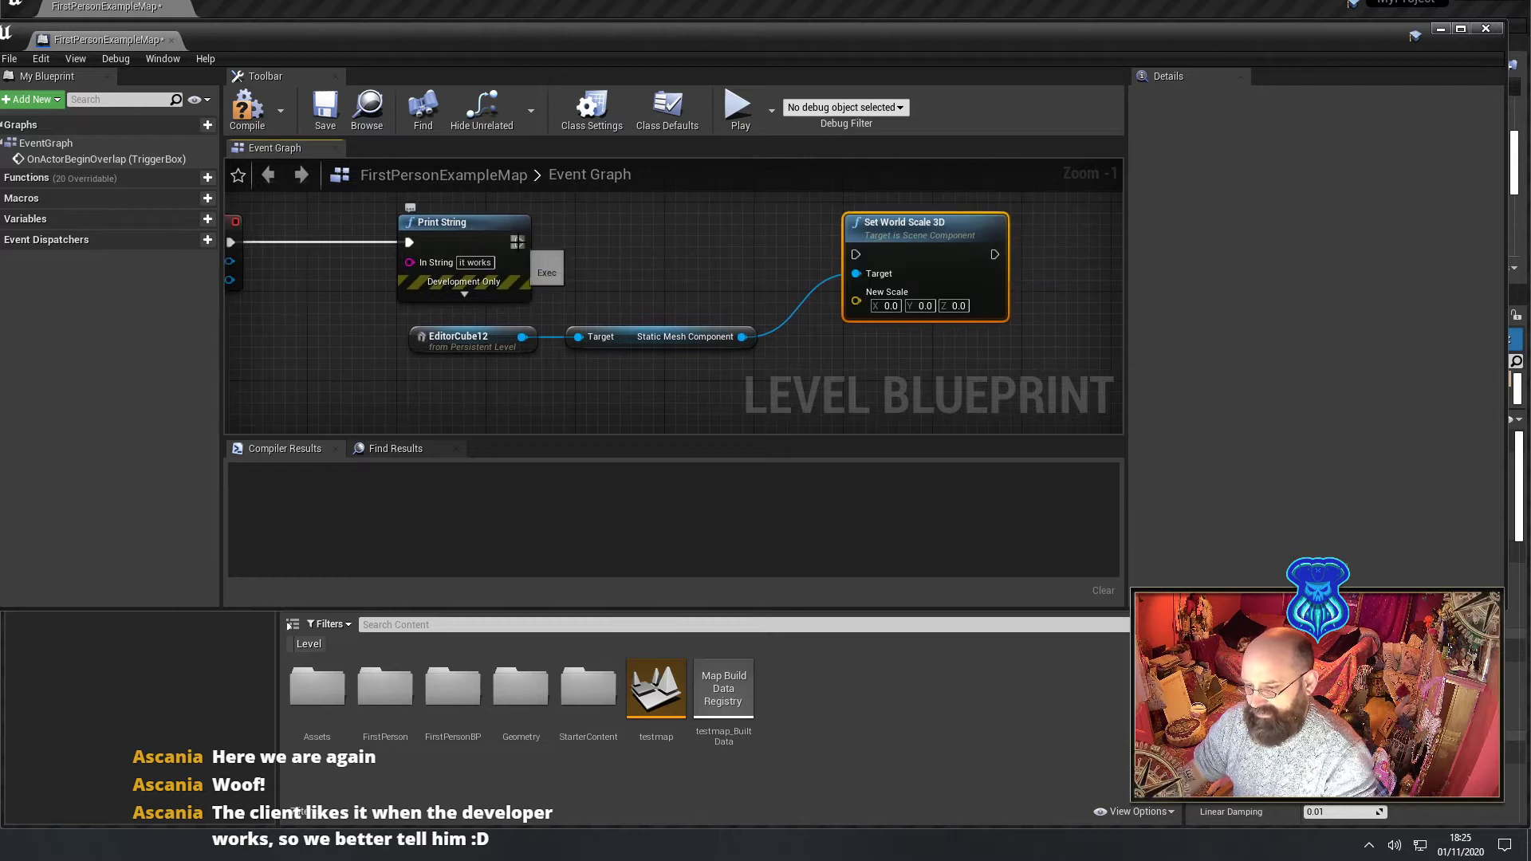
pyautogui.moveTo(519, 242); pyautogui.dragTo(923, 224)
pyautogui.moveTo(728, 331); pyautogui.dragTo(772, 311, button='right')
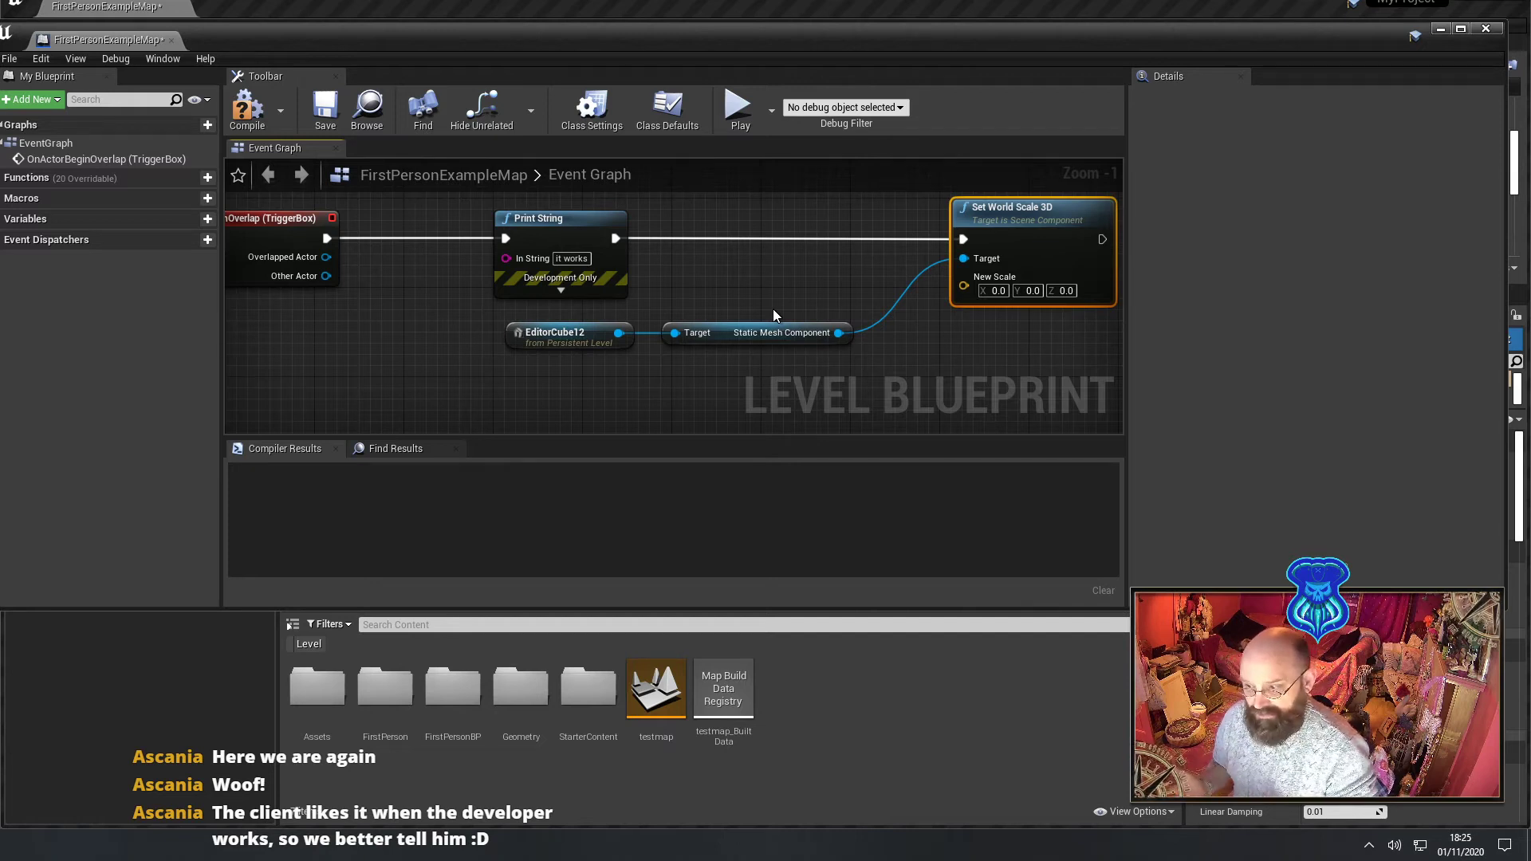
# - Set the New Scale of the Set World Scale 3D node to 0.2 on X, Y and Z
pyautogui.moveTo(1089, 323); pyautogui.dragTo(729, 265, button='right')
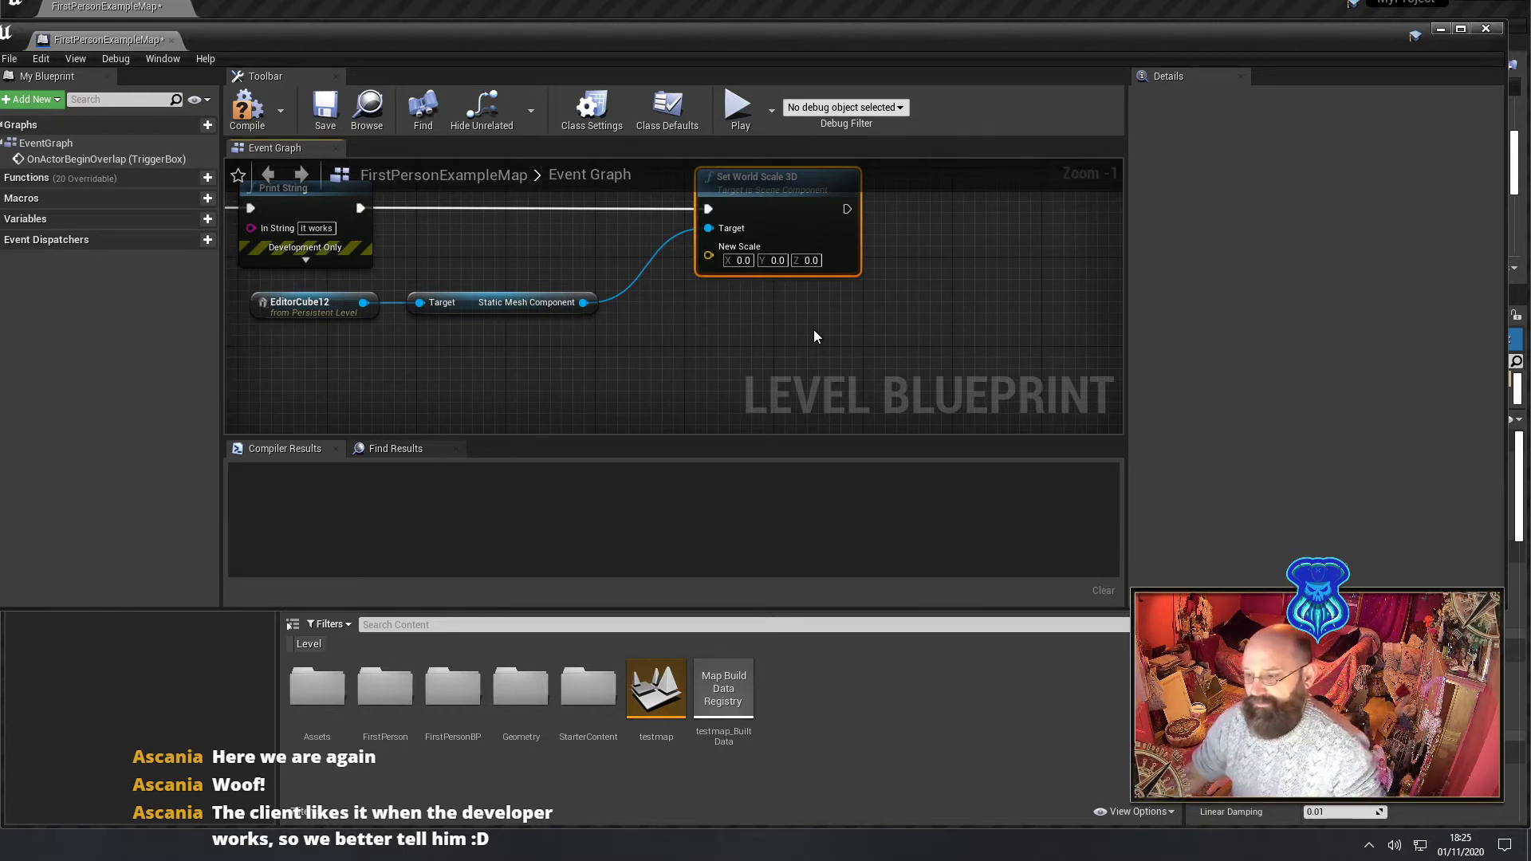
pyautogui.click(741, 261)
pyautogui.write('0.2')
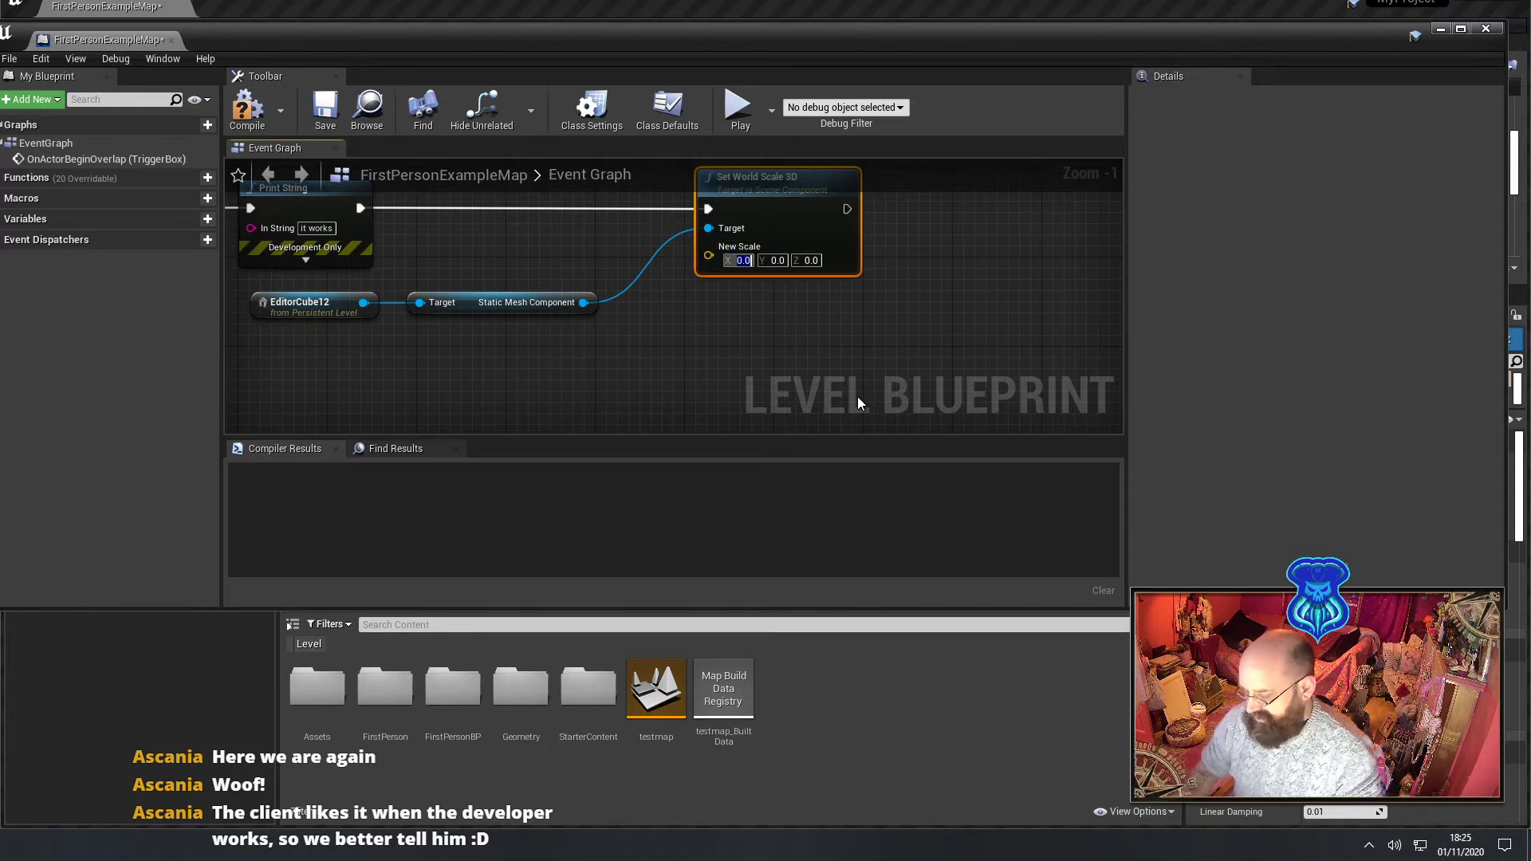
pyautogui.press('Tab')
pyautogui.write('0.2')
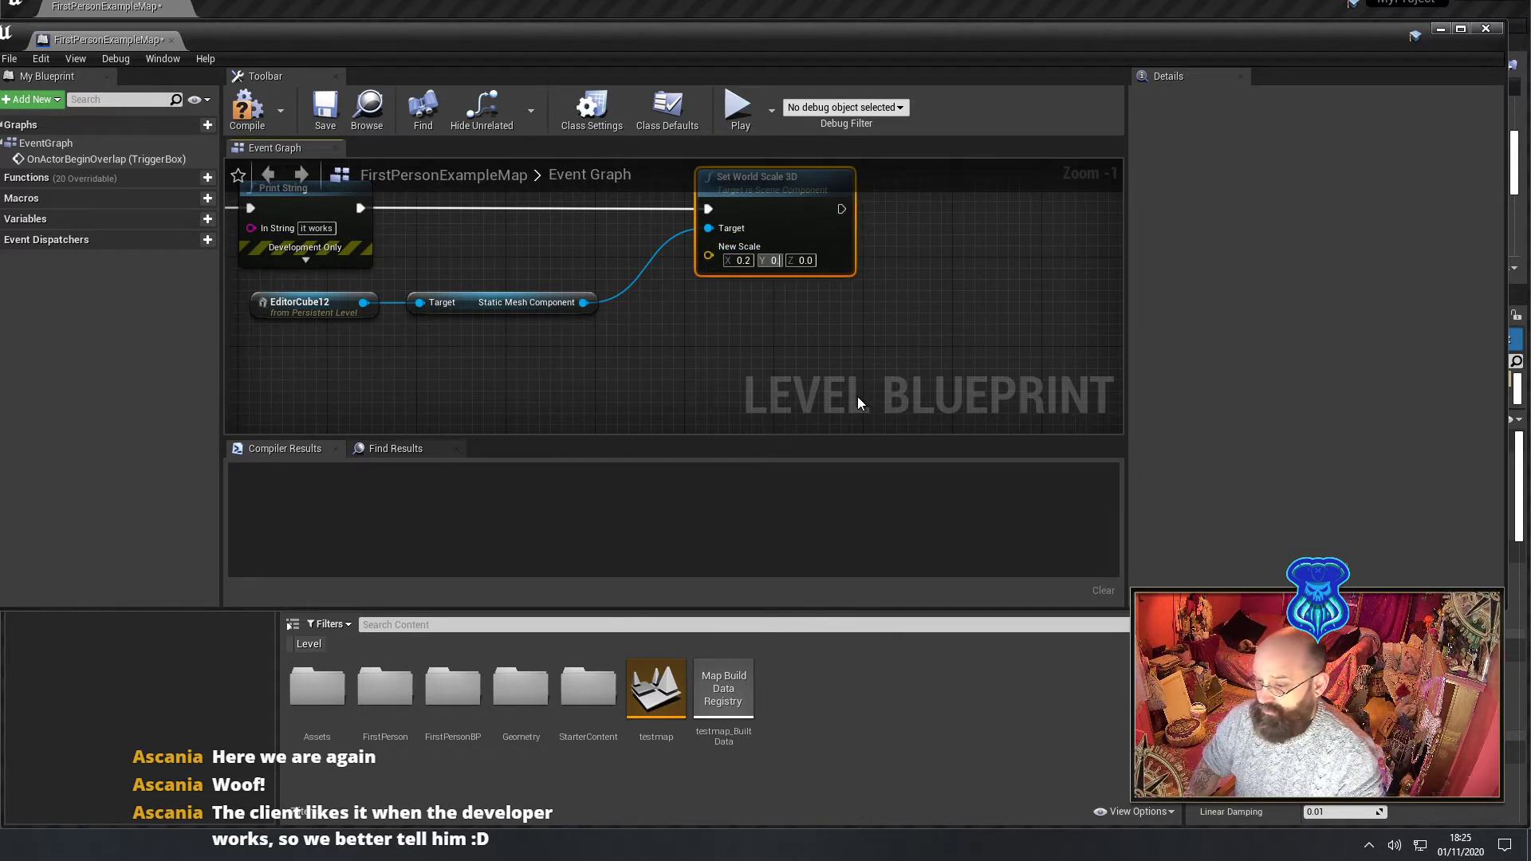
pyautogui.press('Tab')
pyautogui.write('0.2')
pyautogui.press('Return')
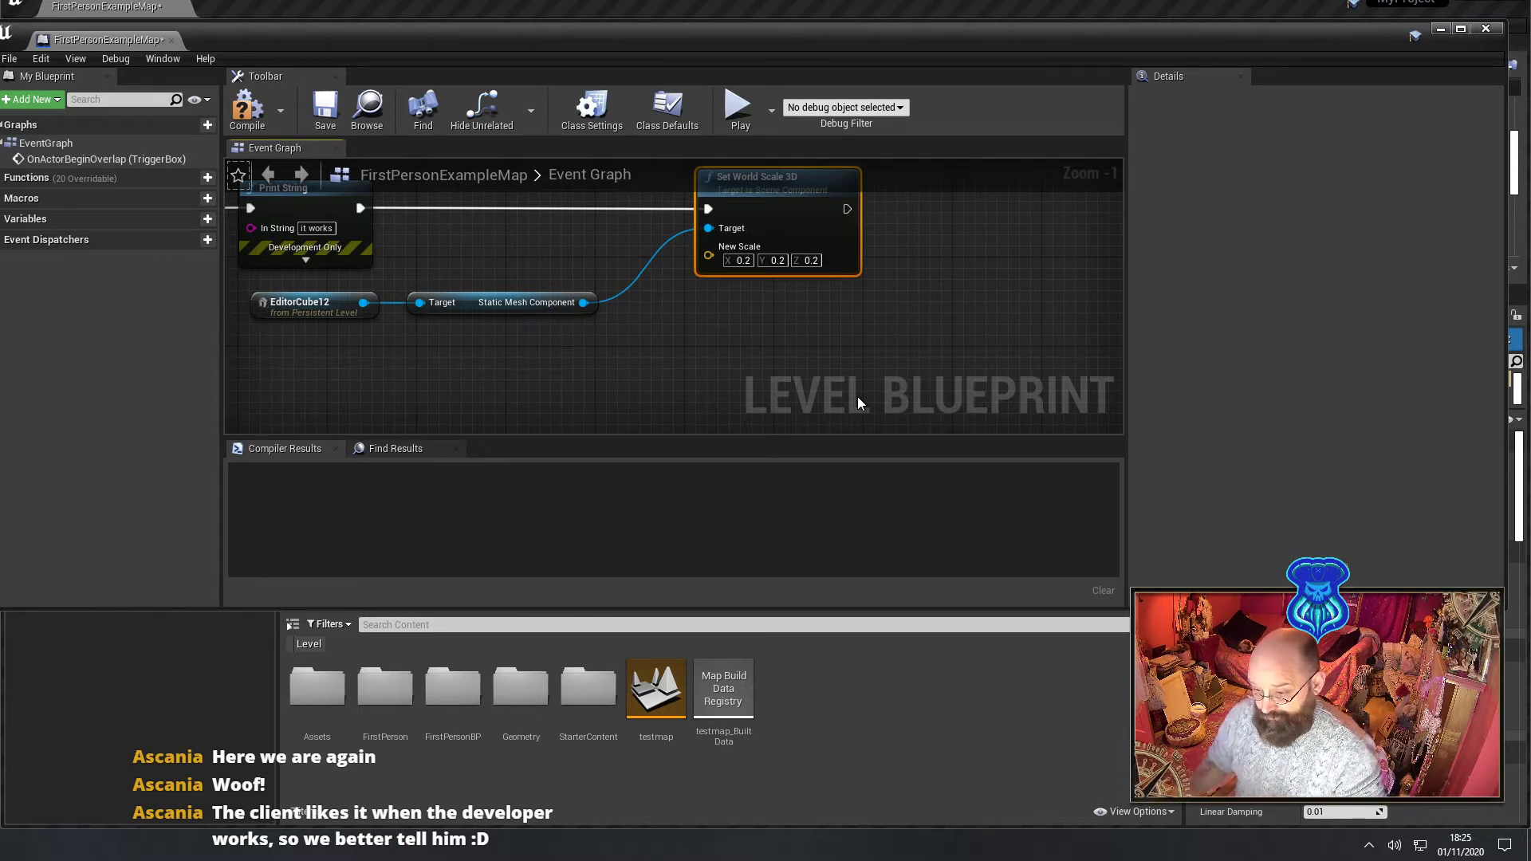
# - Compile and save the Level Blueprint with the scale node, and close its editor
pyautogui.click(247, 108)
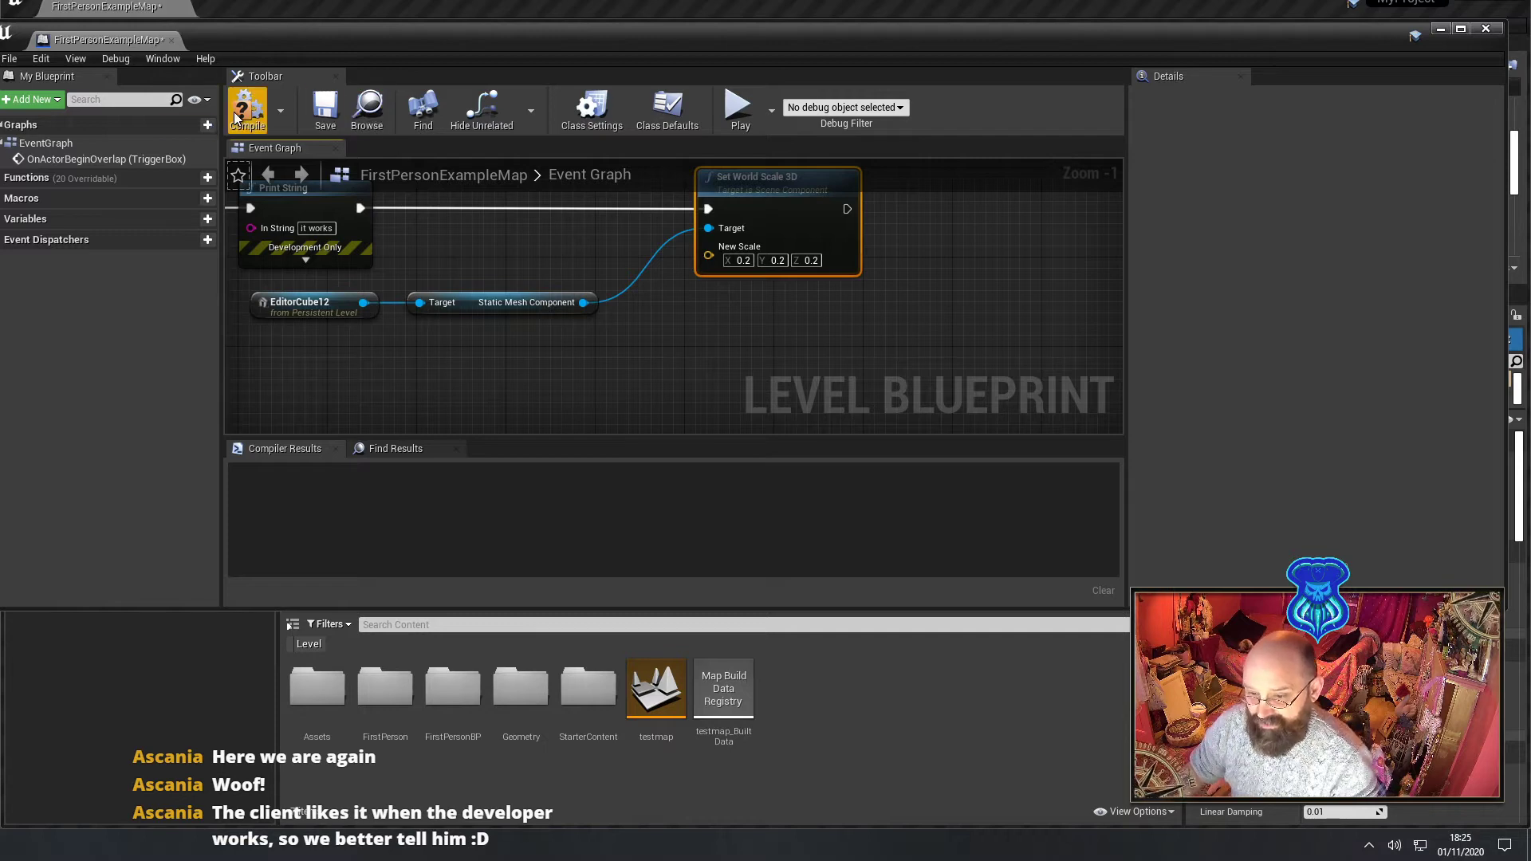
pyautogui.click(318, 124)
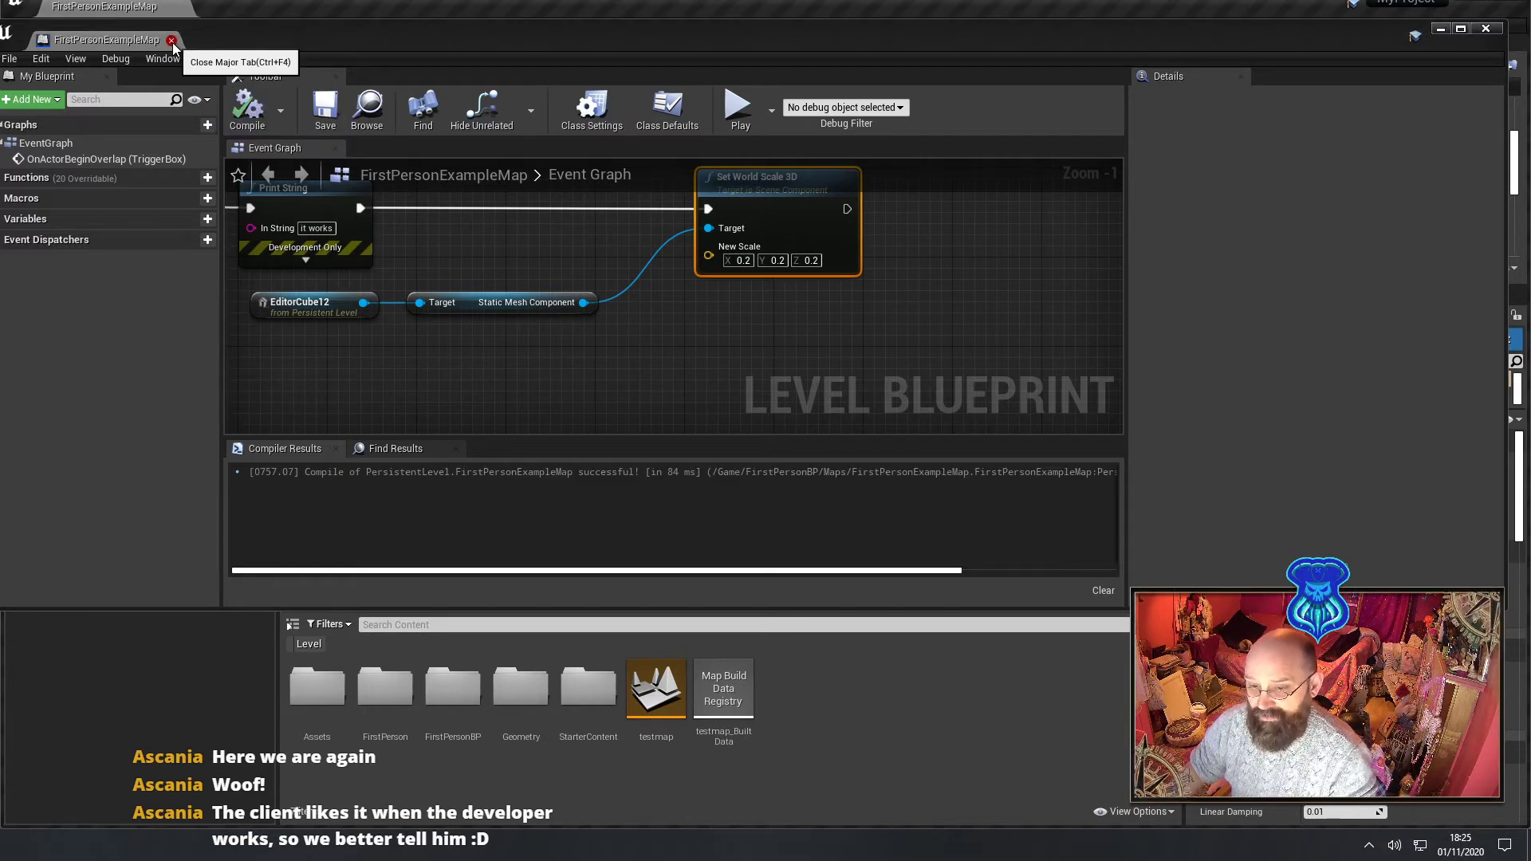
pyautogui.click(173, 44)
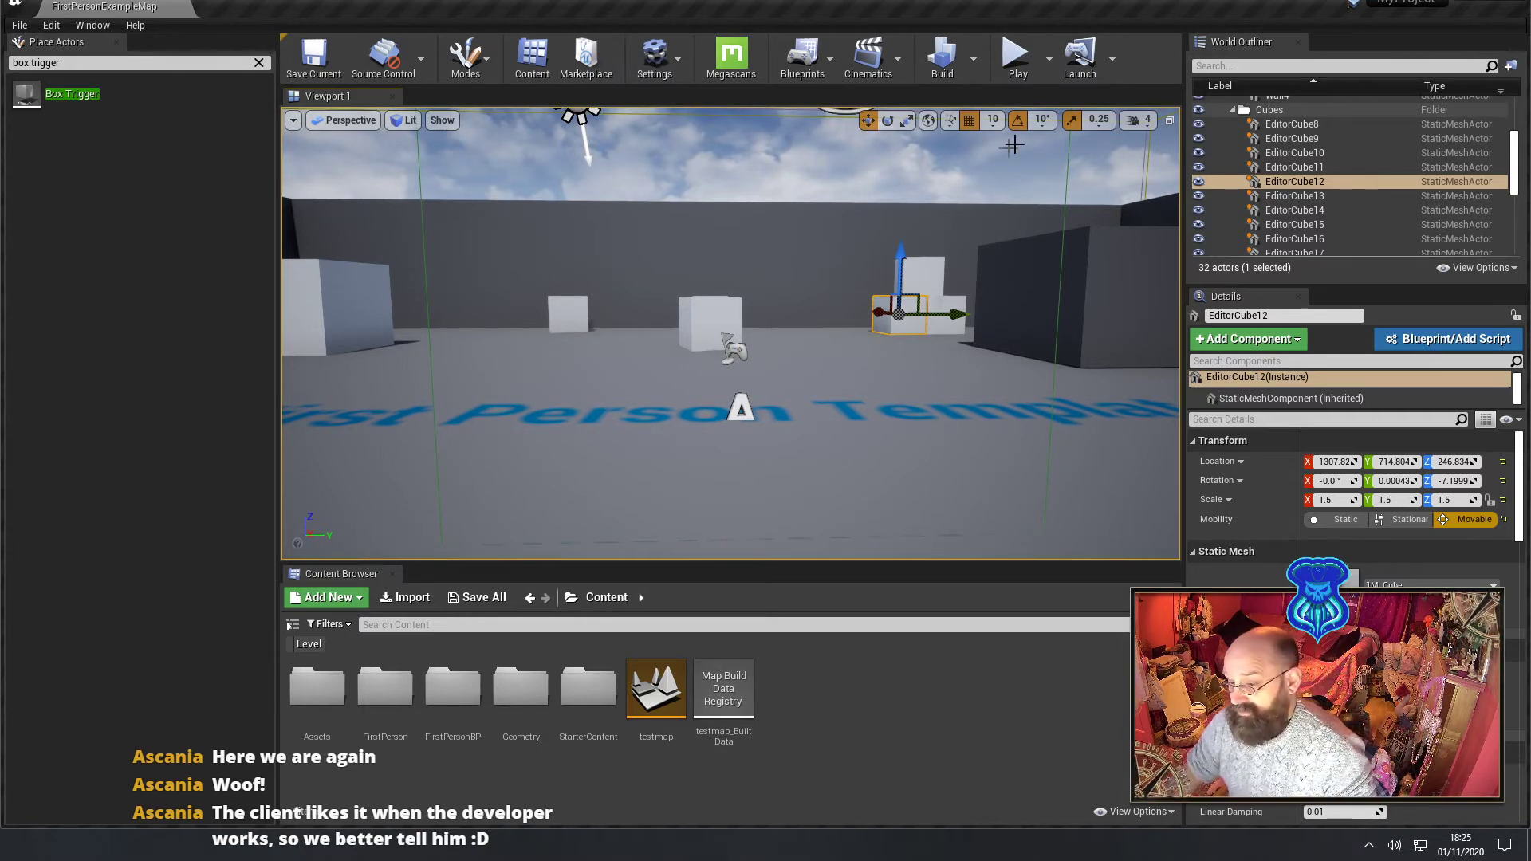
# - Play the level, walk the character into the trigger box to test the cube scaling, and stop the session
pyautogui.click(1018, 70)
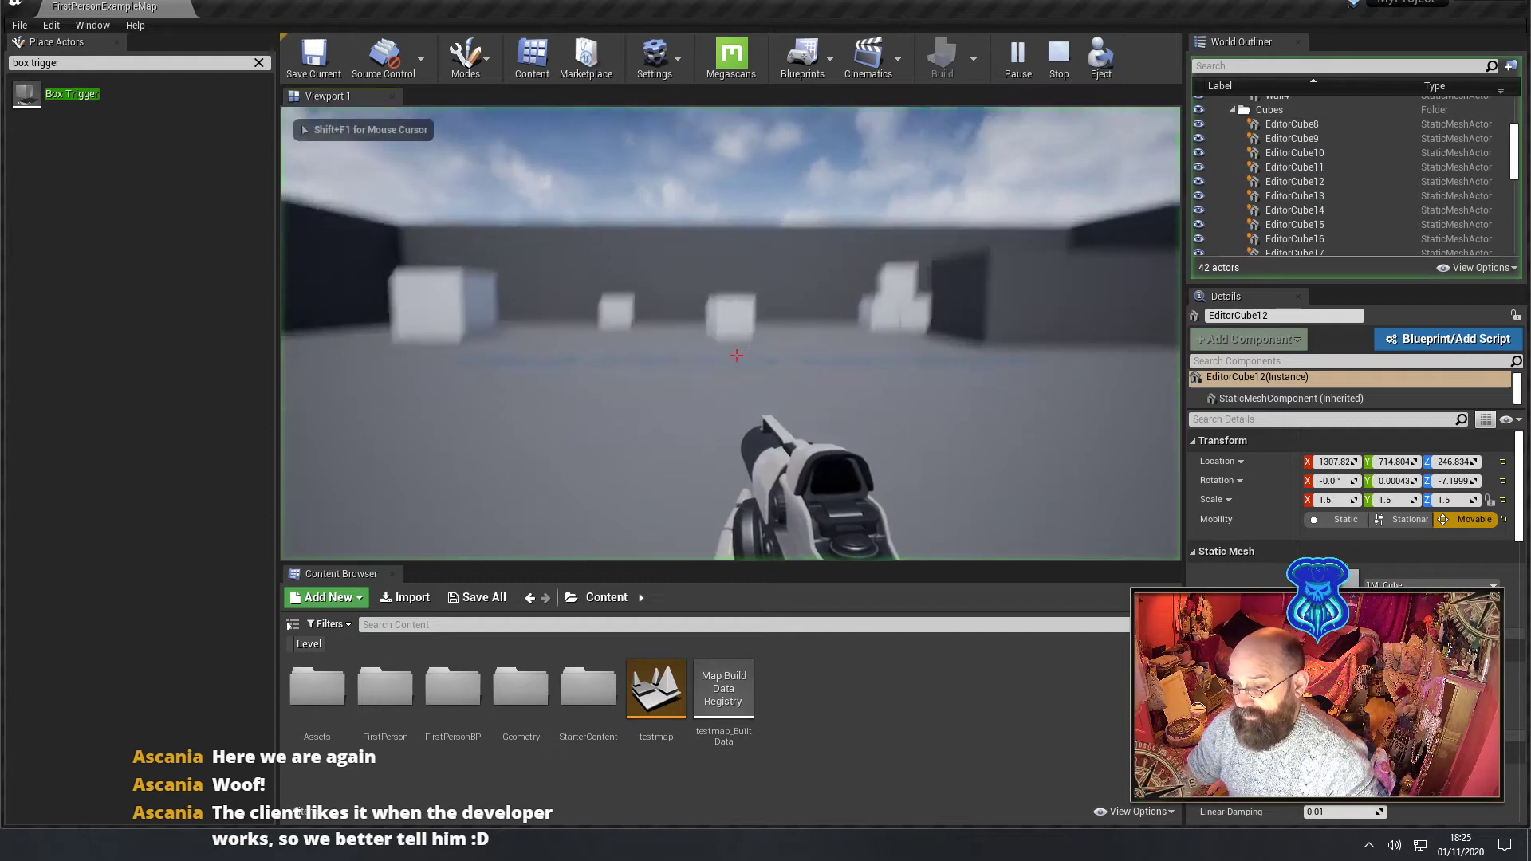
pyautogui.press('w')
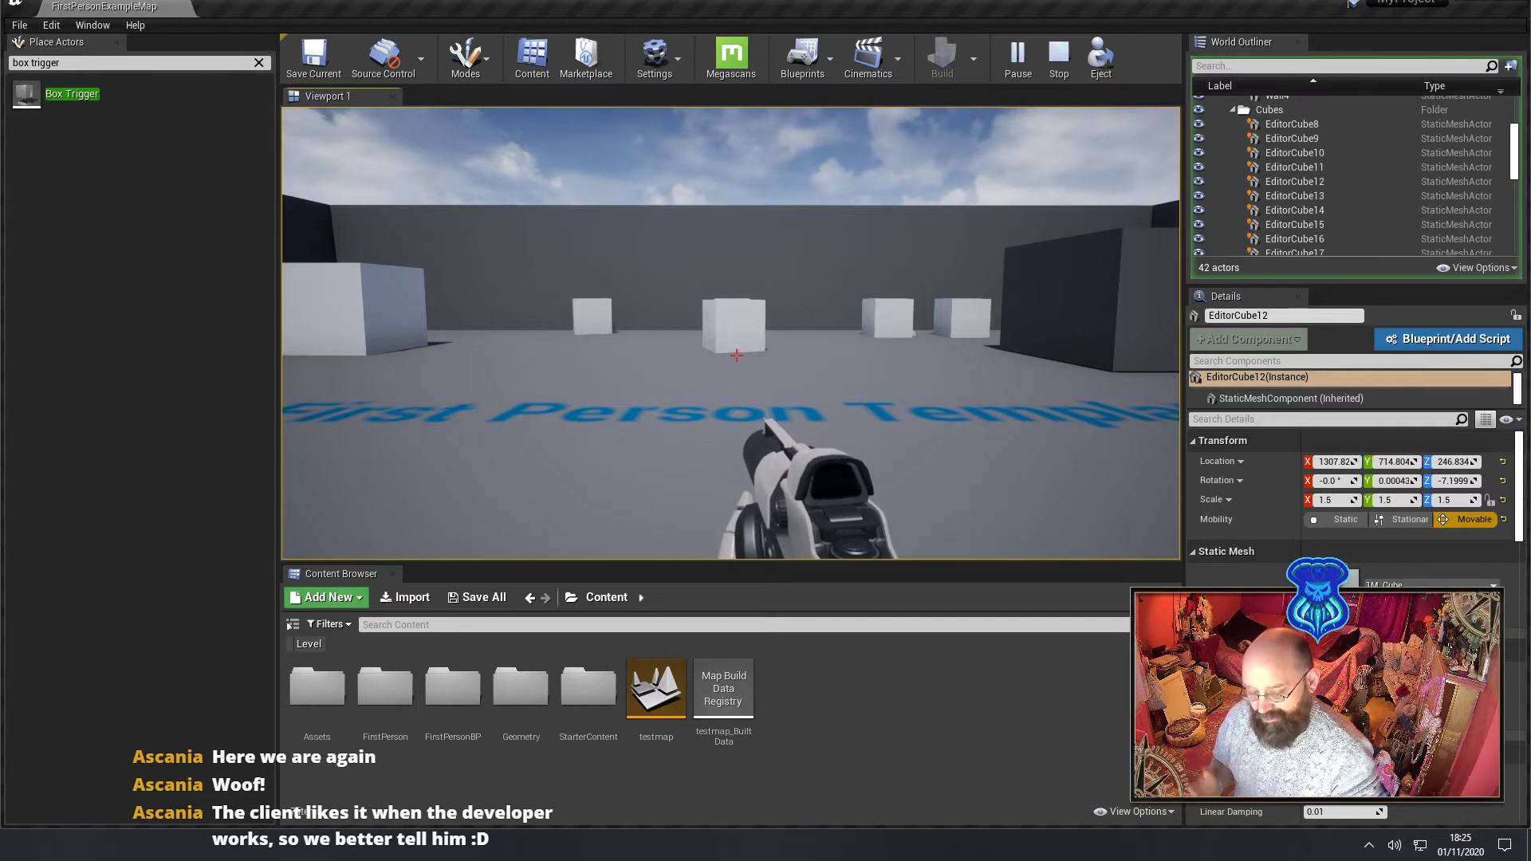
pyautogui.press('Escape')
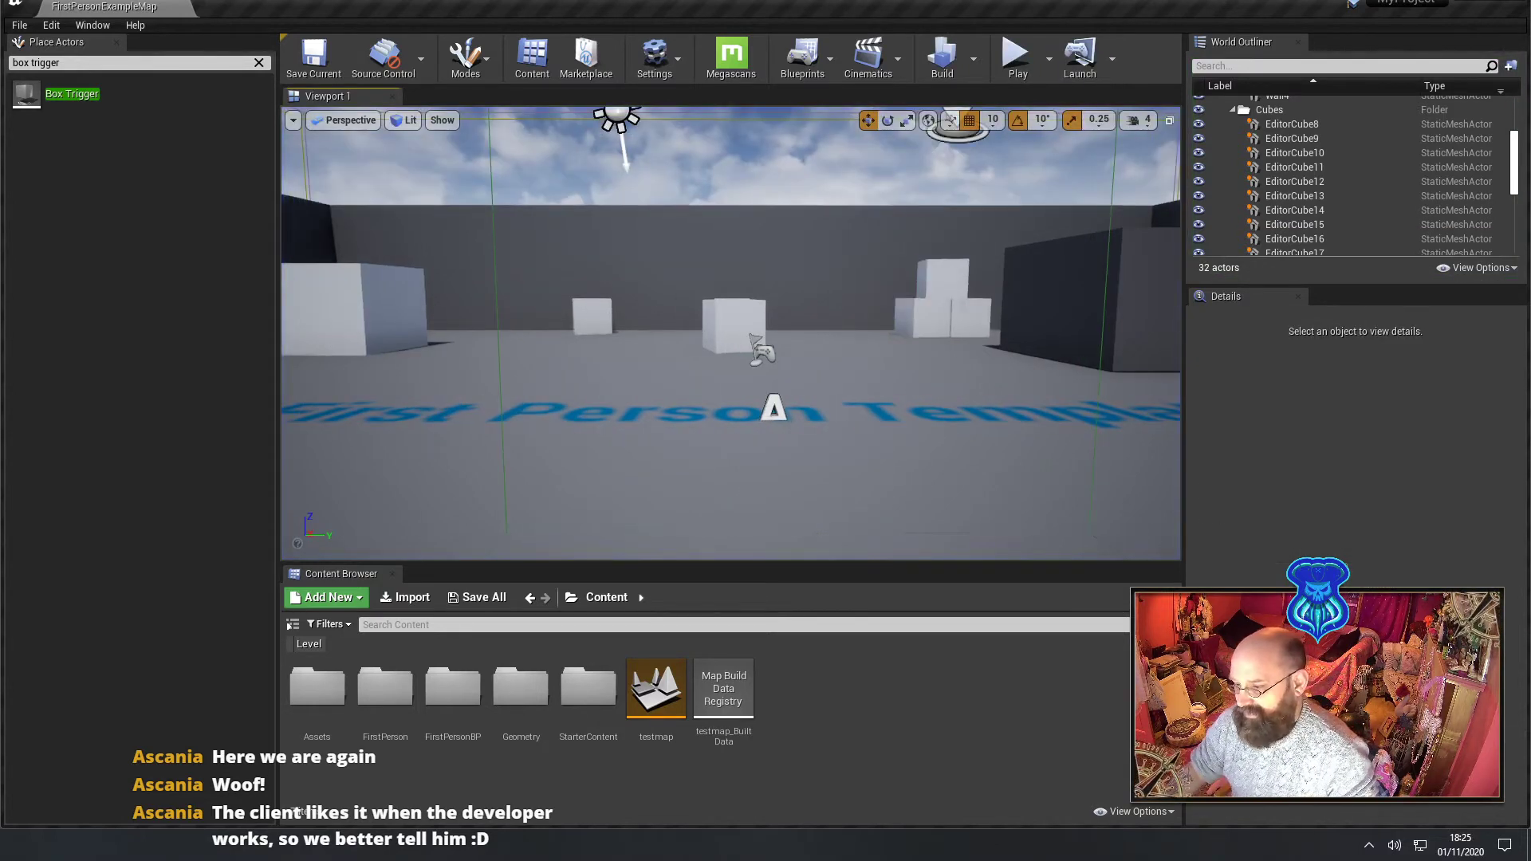
# - Set the position grid snap to 50 and stack three copies of the top cube, EditorCube14, vertically above it
pyautogui.click(949, 273)
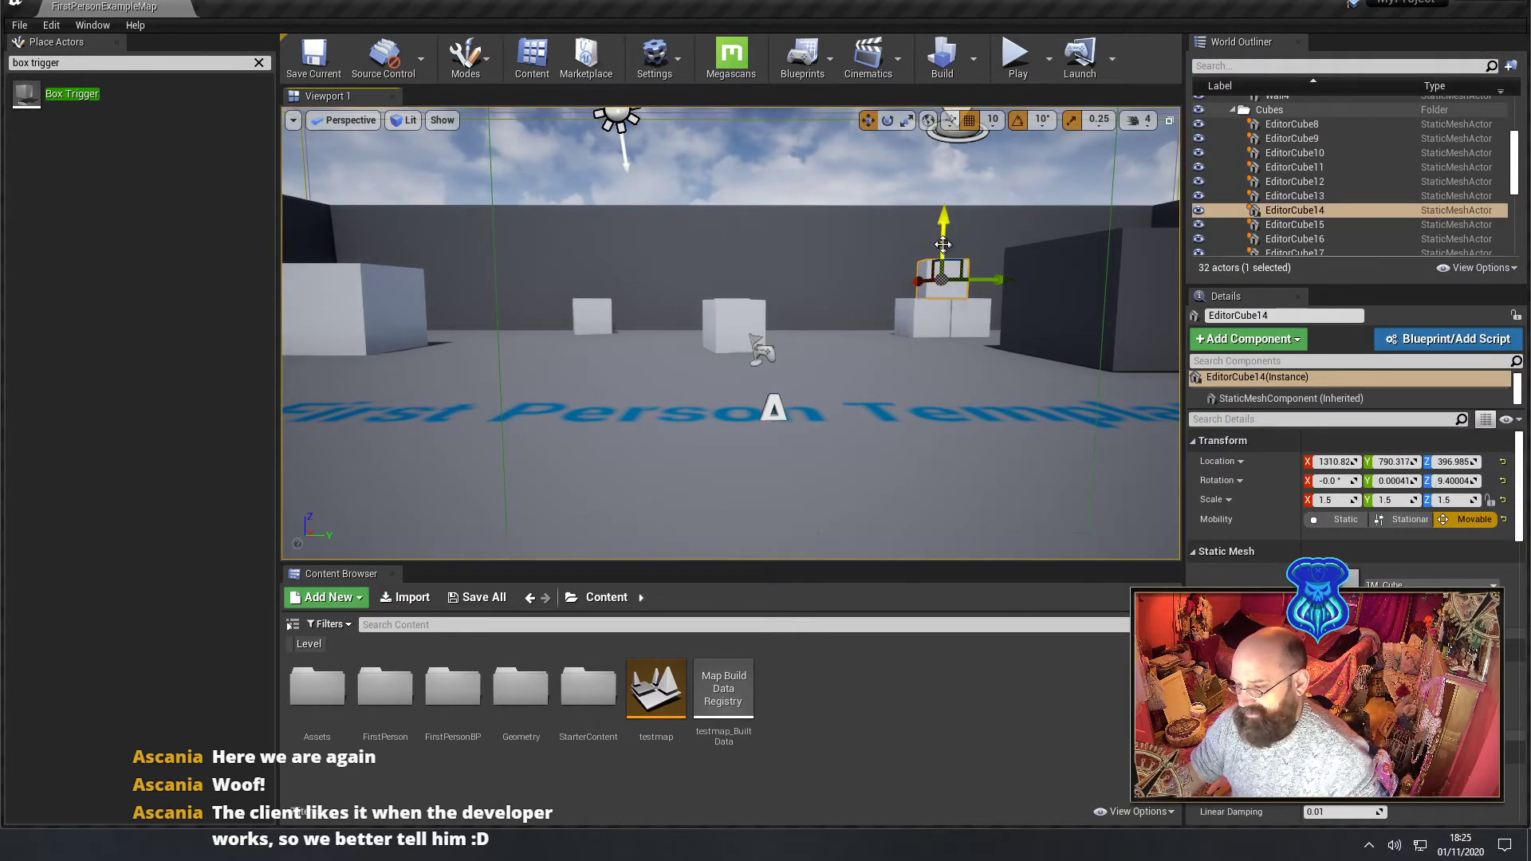
pyautogui.click(994, 121)
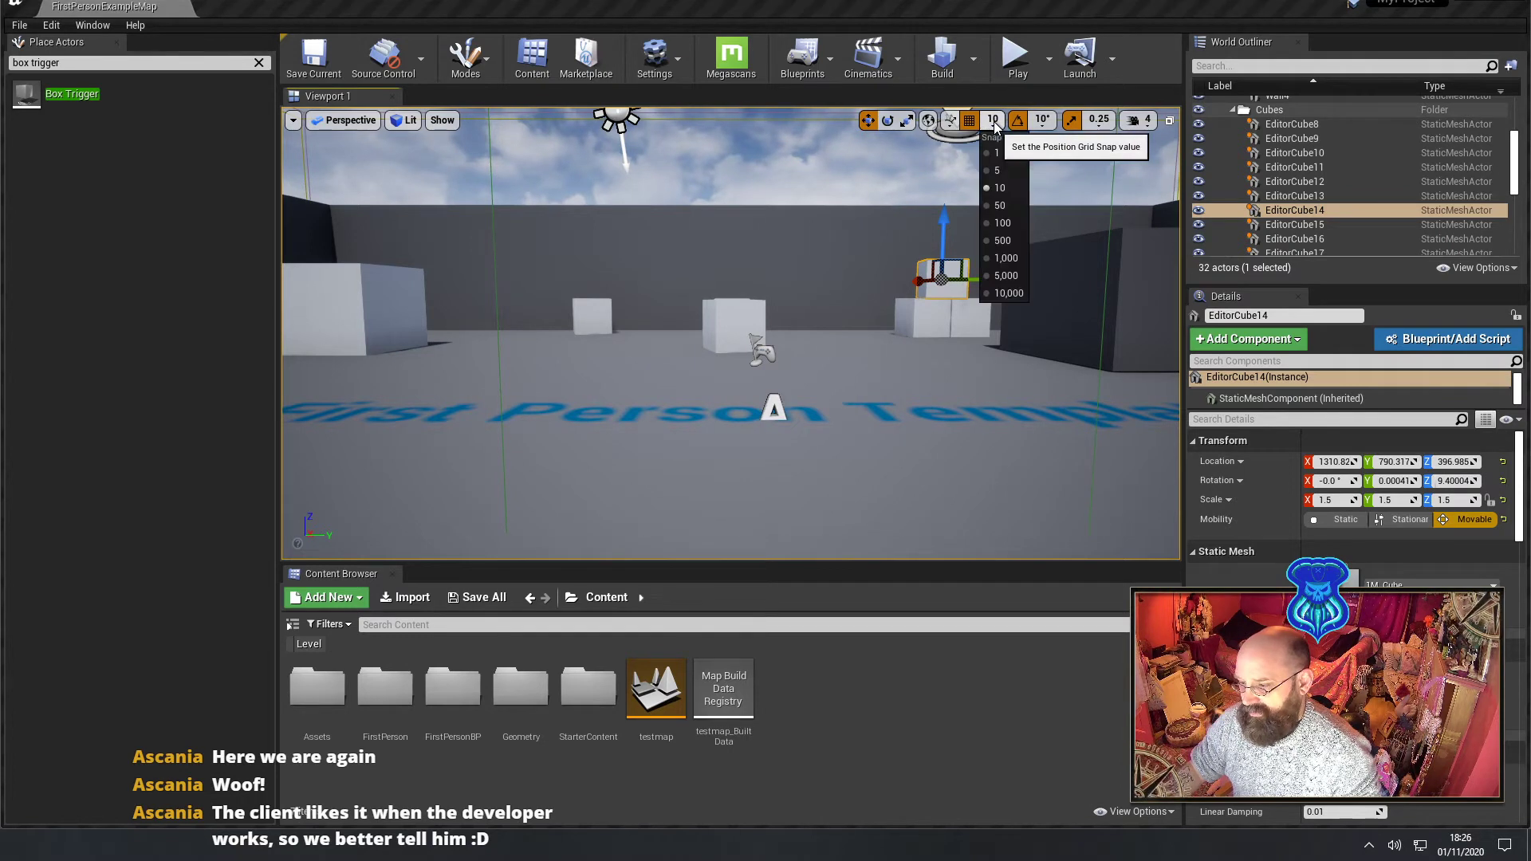
pyautogui.click(1003, 198)
pyautogui.keyDown('alt'); pyautogui.moveTo(944, 236); pyautogui.dragTo(950, 116); pyautogui.keyUp('alt')
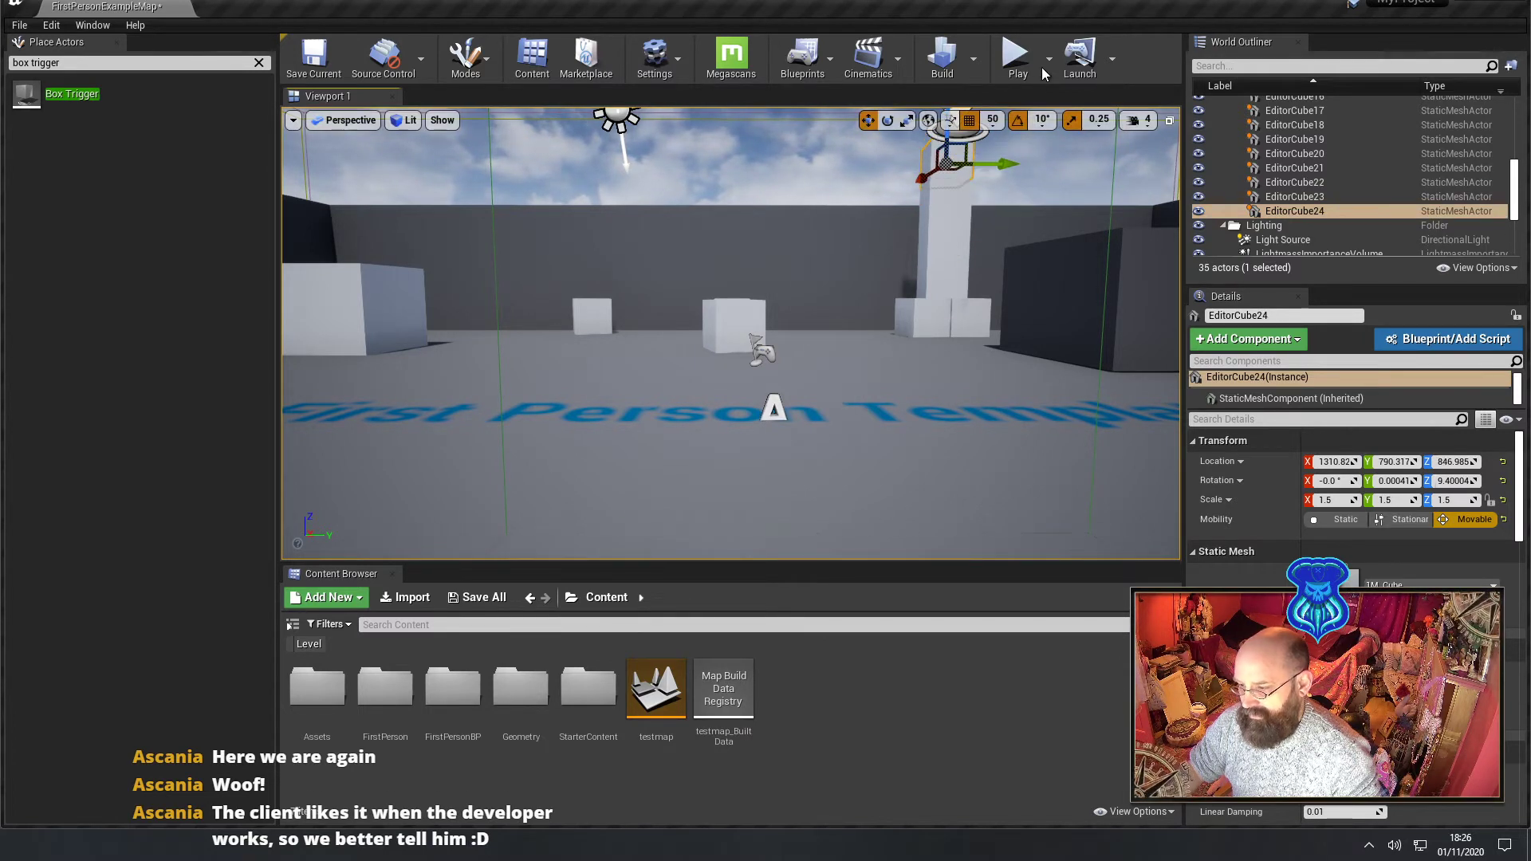
# - Play the level, walk the character forward into the trigger box to test the taller cube stack, and stop the session
pyautogui.click(1015, 54)
pyautogui.click(987, 206)
pyautogui.press('w')
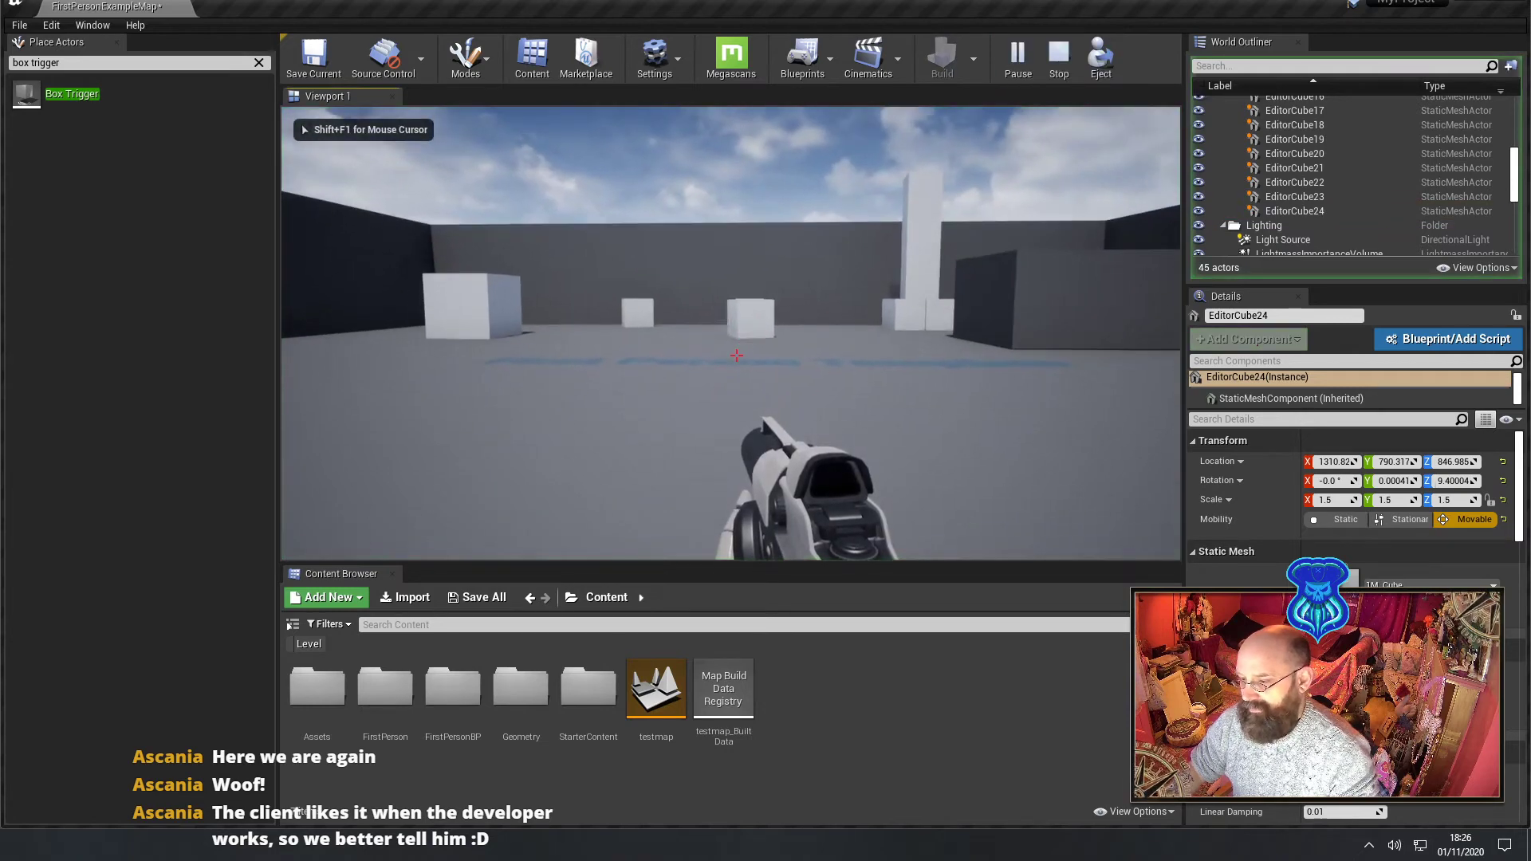
pyautogui.press('w')
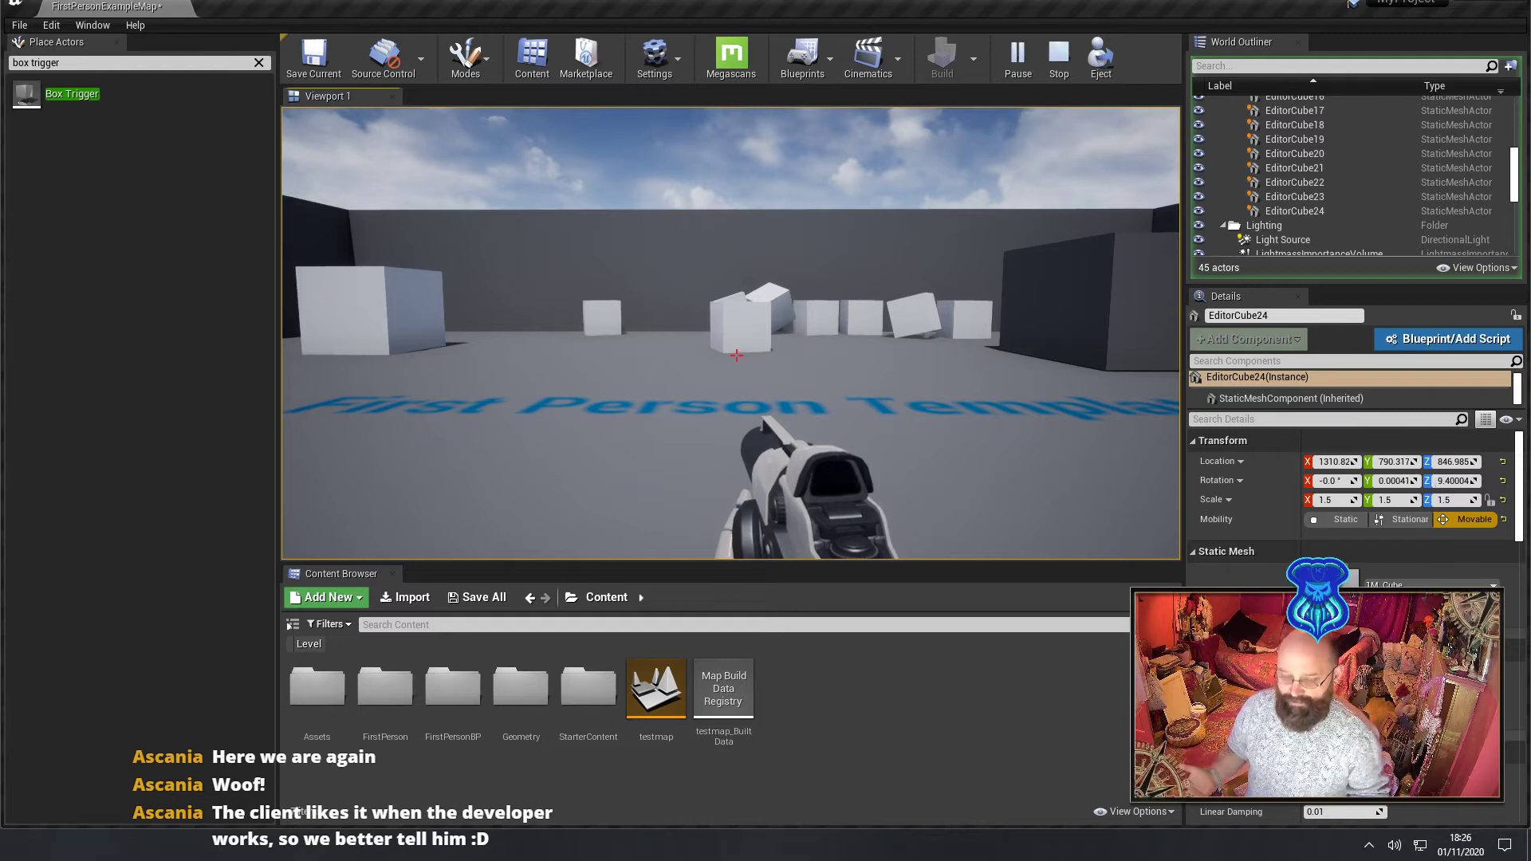
pyautogui.press('Escape')
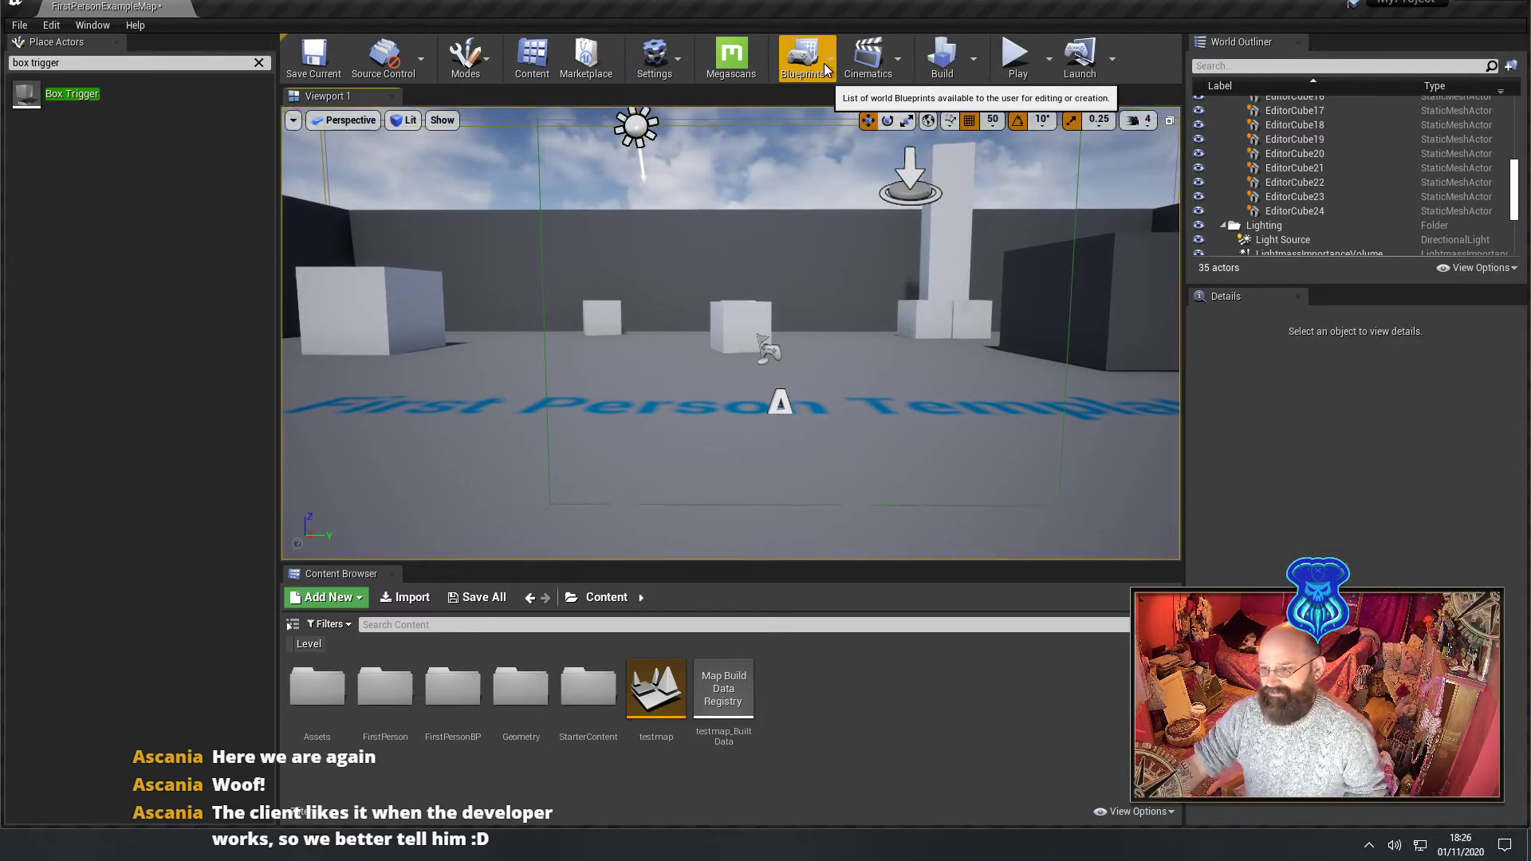
pyautogui.click(797, 68)
pyautogui.click(396, 452)
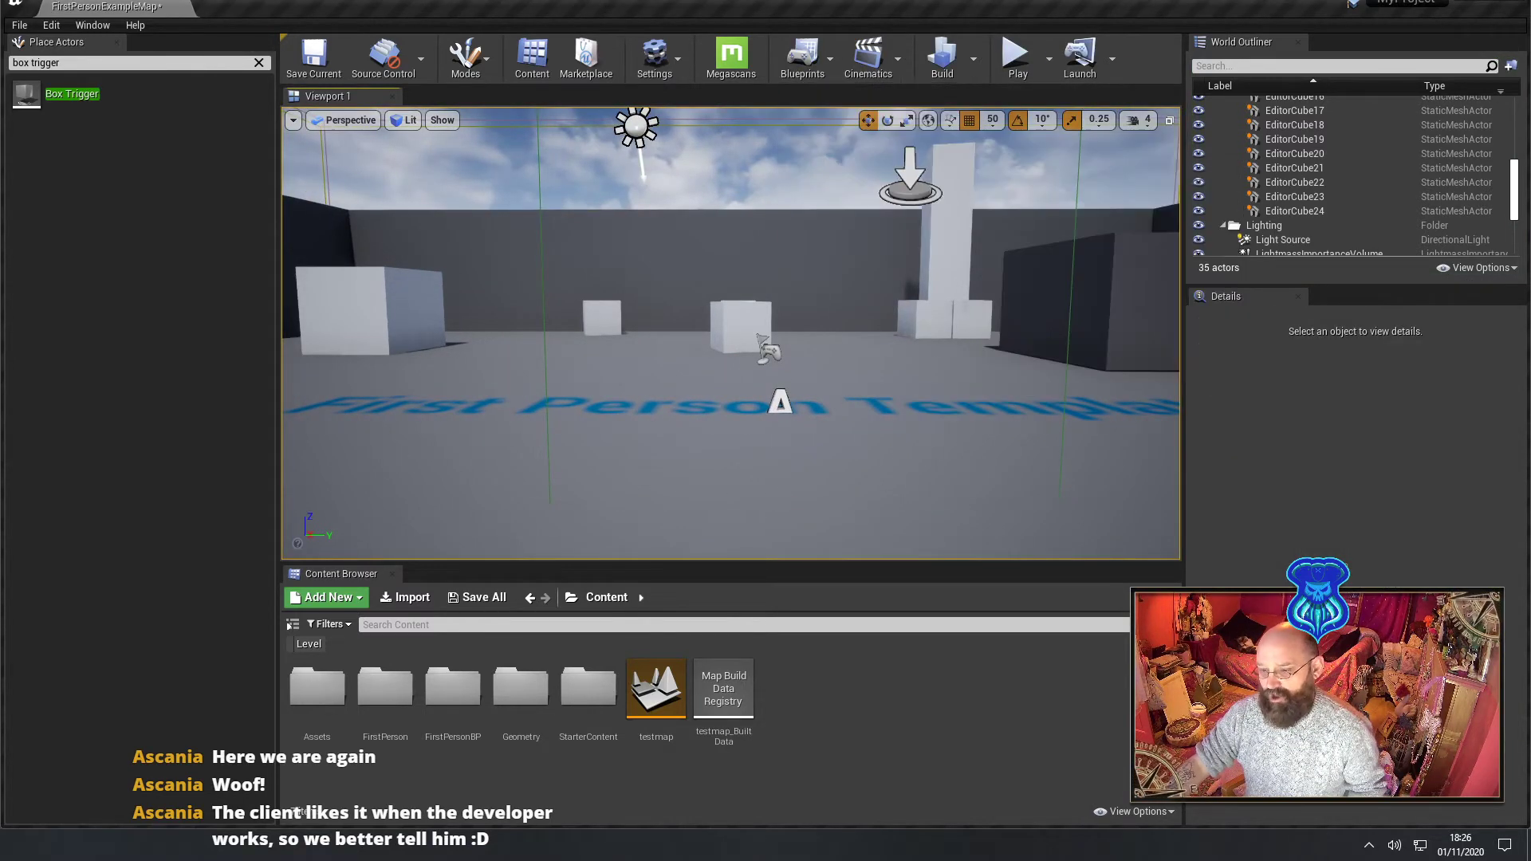
pyautogui.click(396, 451)
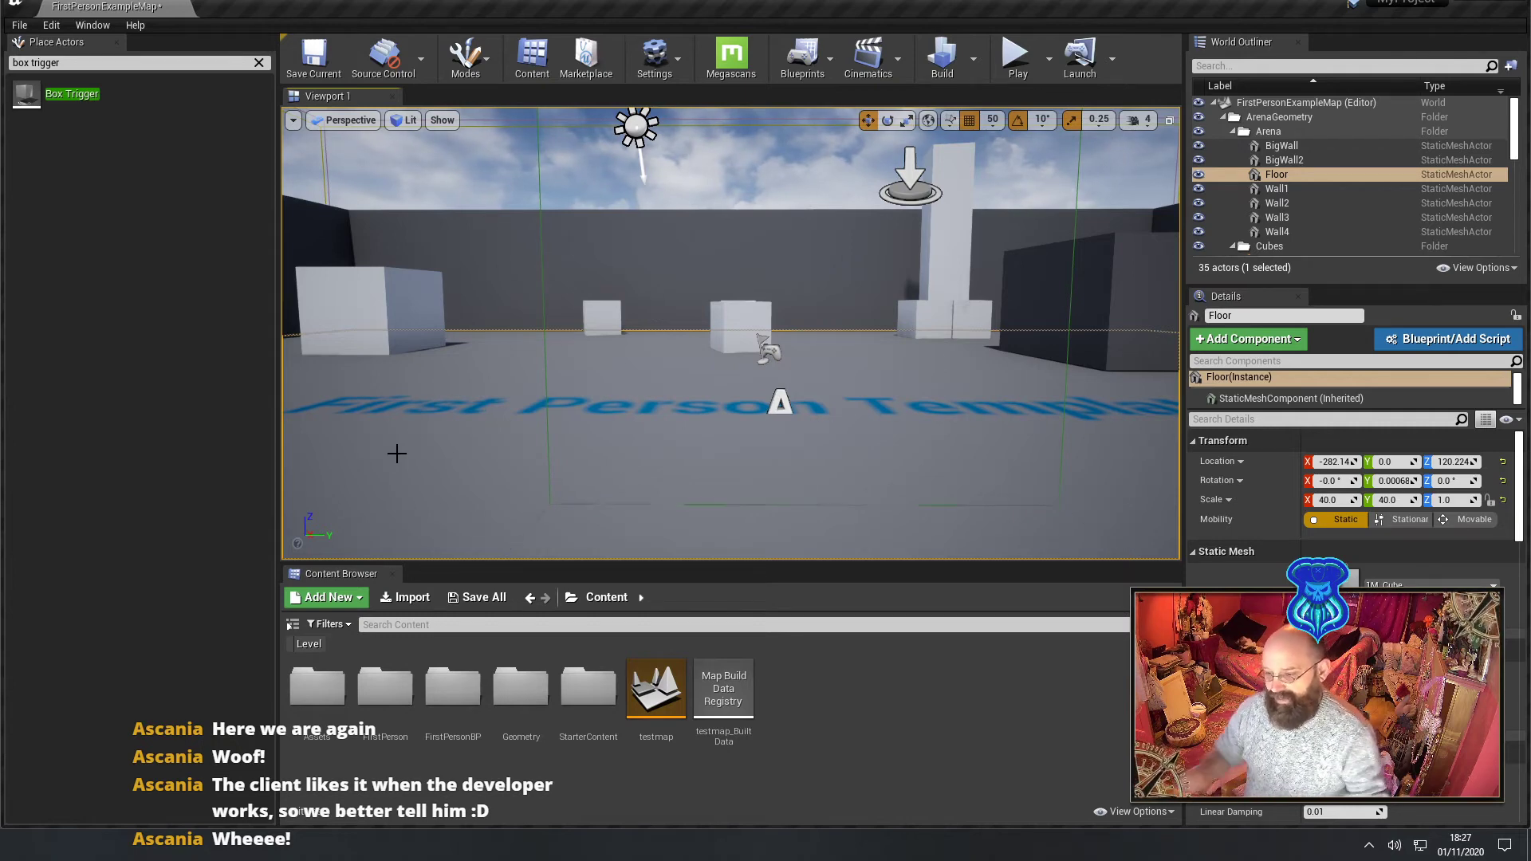
# - Select the single white cube EditorCube11 standing on the floor near the player start
pyautogui.moveTo(626, 455); pyautogui.dragTo(814, 518, button='right')
pyautogui.press('a')
pyautogui.press('e')
pyautogui.moveTo(619, 407); pyautogui.dragTo(518, 400, button='right')
pyautogui.press('w')
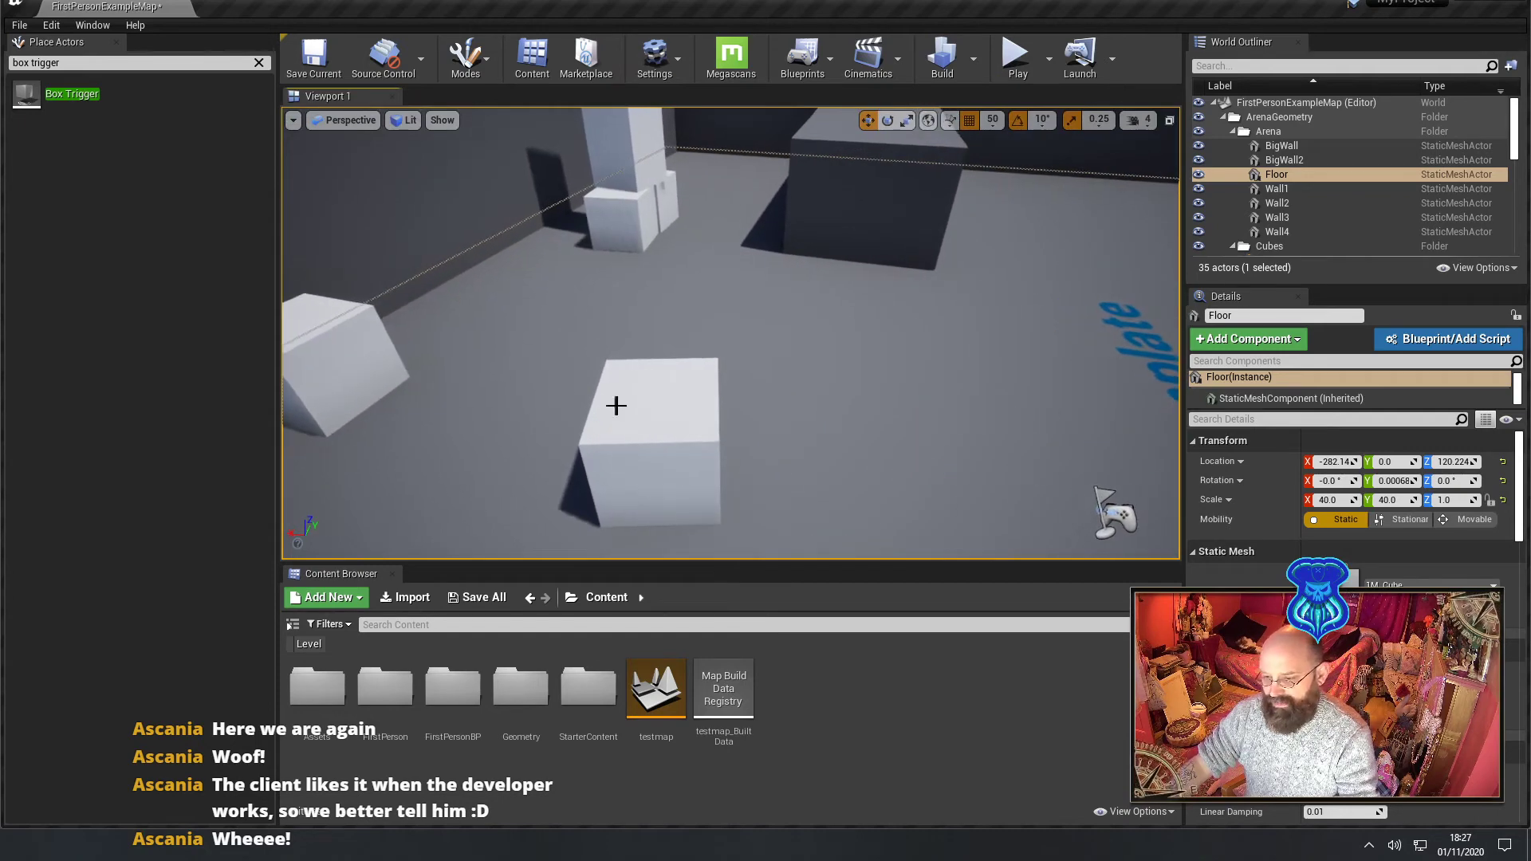
pyautogui.click(616, 405)
pyautogui.moveTo(616, 406); pyautogui.dragTo(627, 400, button='right')
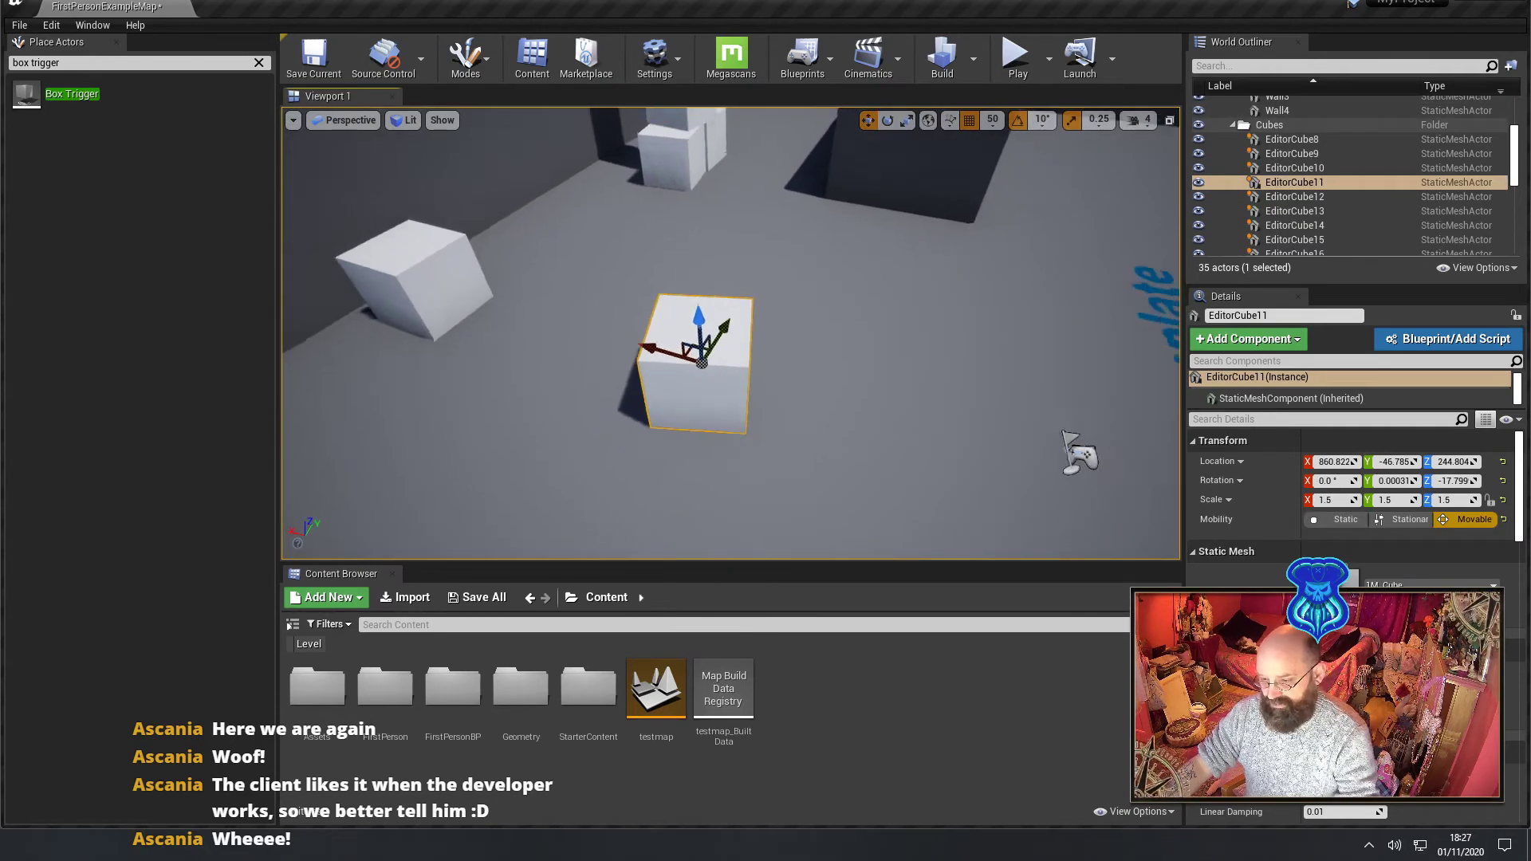
pyautogui.press('d')
pyautogui.moveTo(786, 423); pyautogui.dragTo(738, 412, button='right')
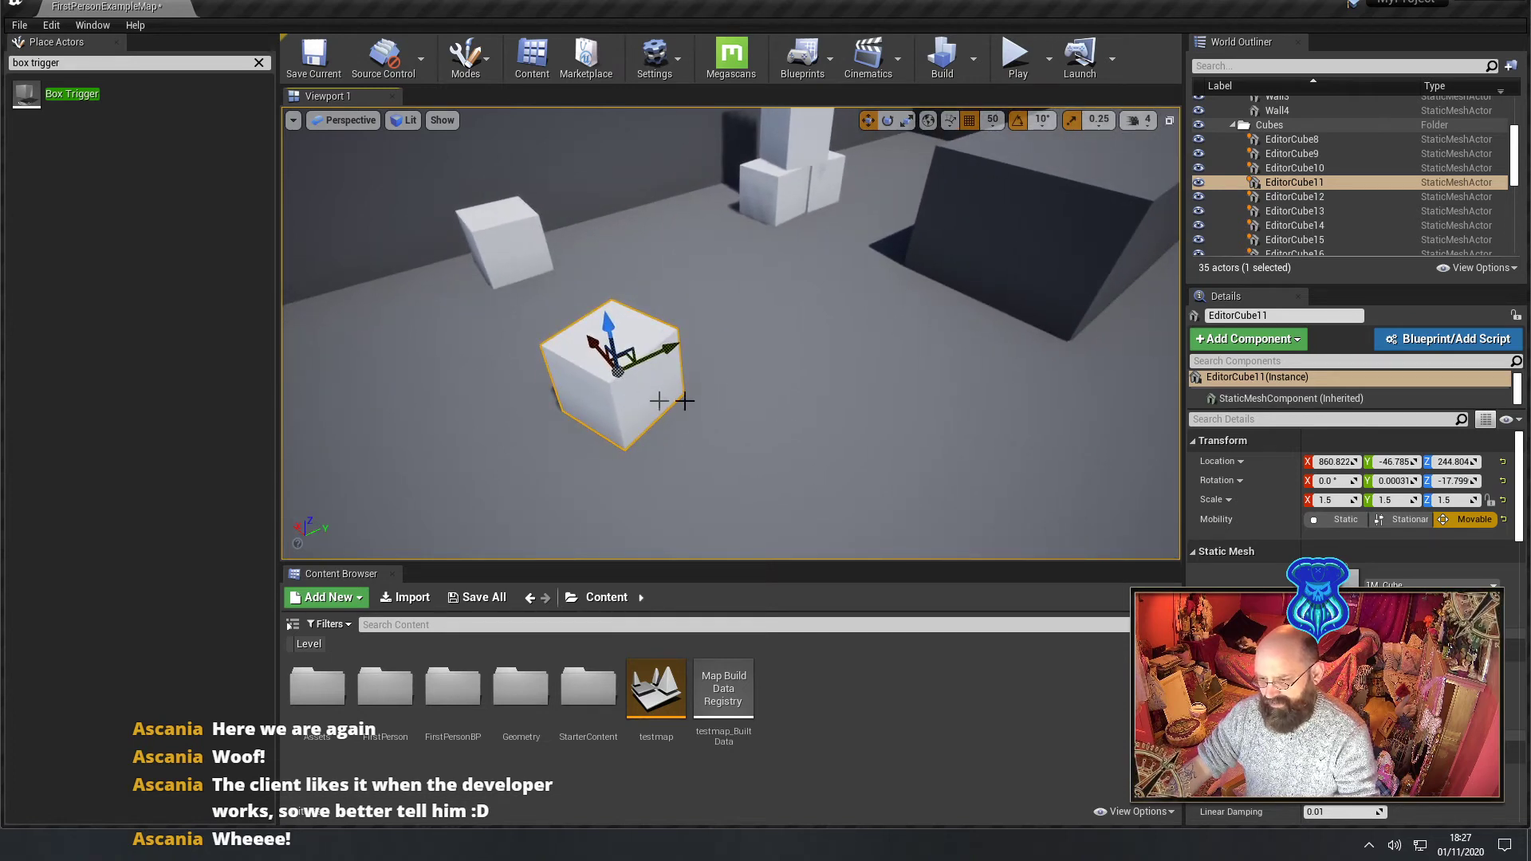
# - Create an Actor Blueprint class named BP_Where_did_the_cube_go in the Assets/BPs content folder
pyautogui.doubleClick(335, 701)
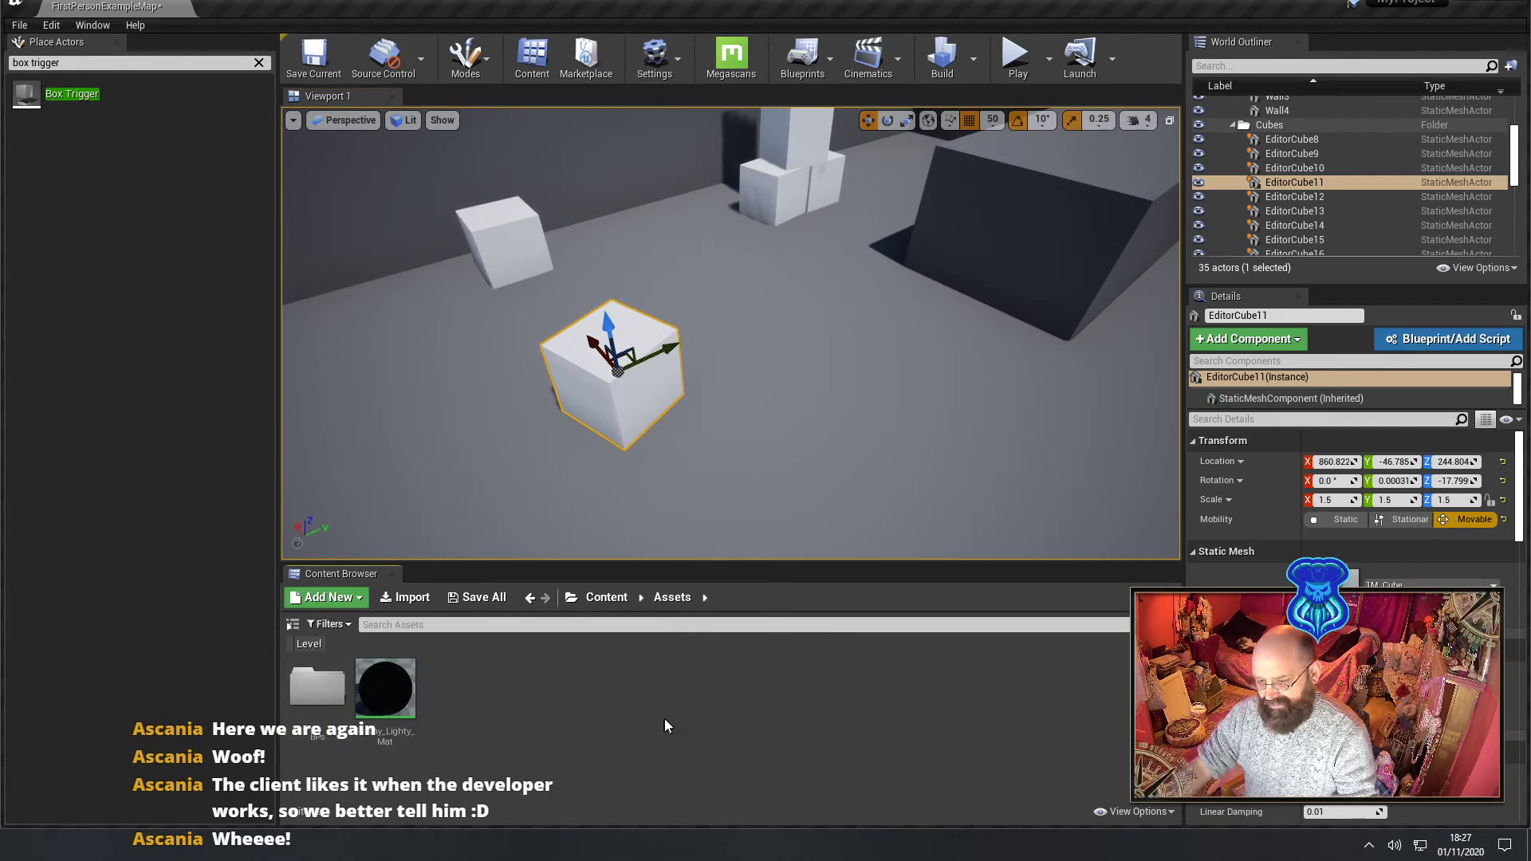
pyautogui.doubleClick(301, 699)
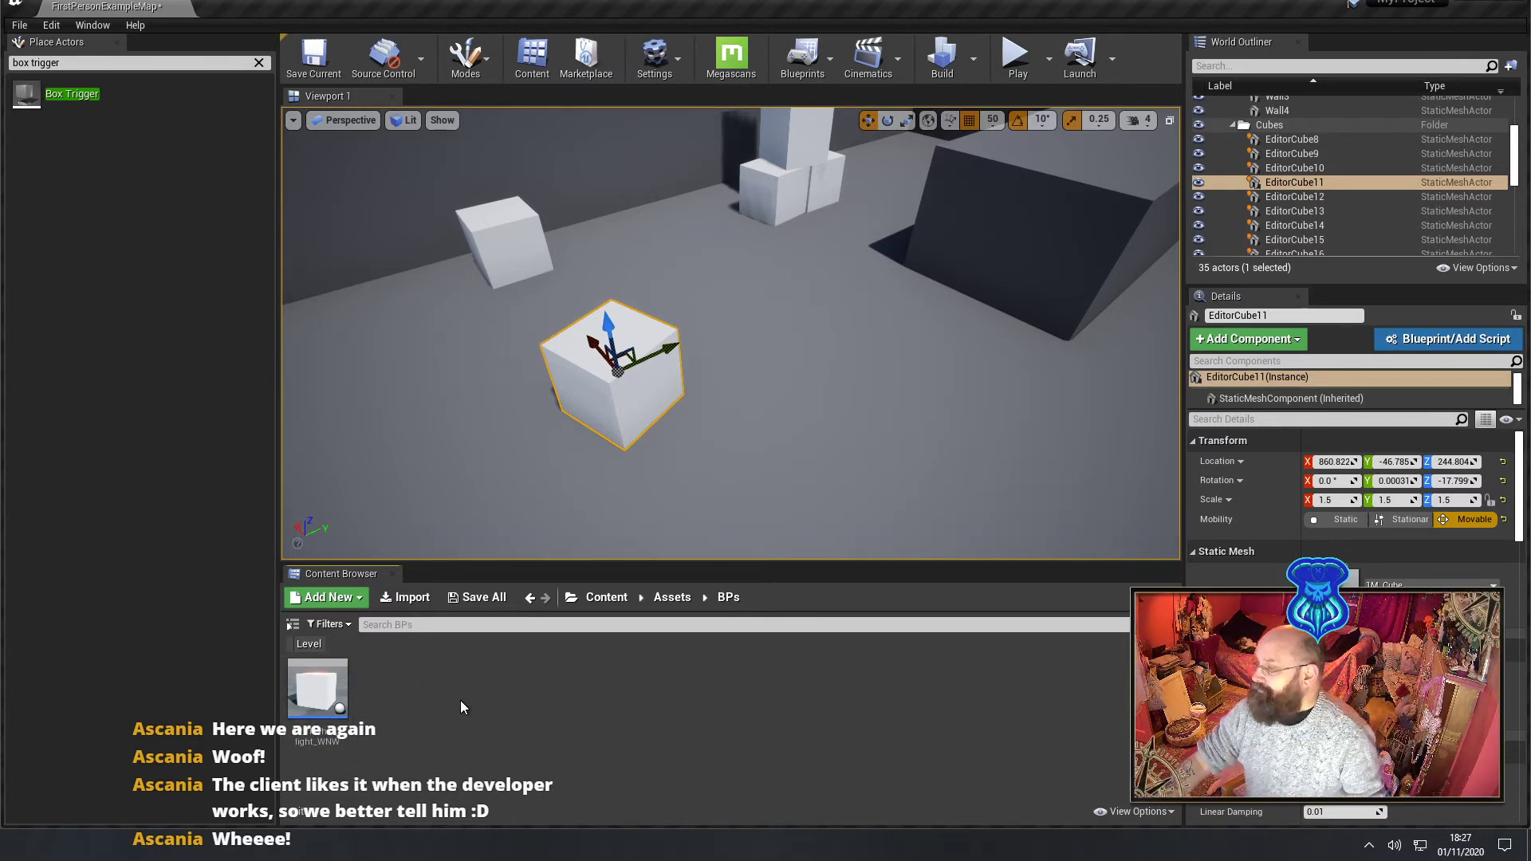
pyautogui.rightClick(457, 703)
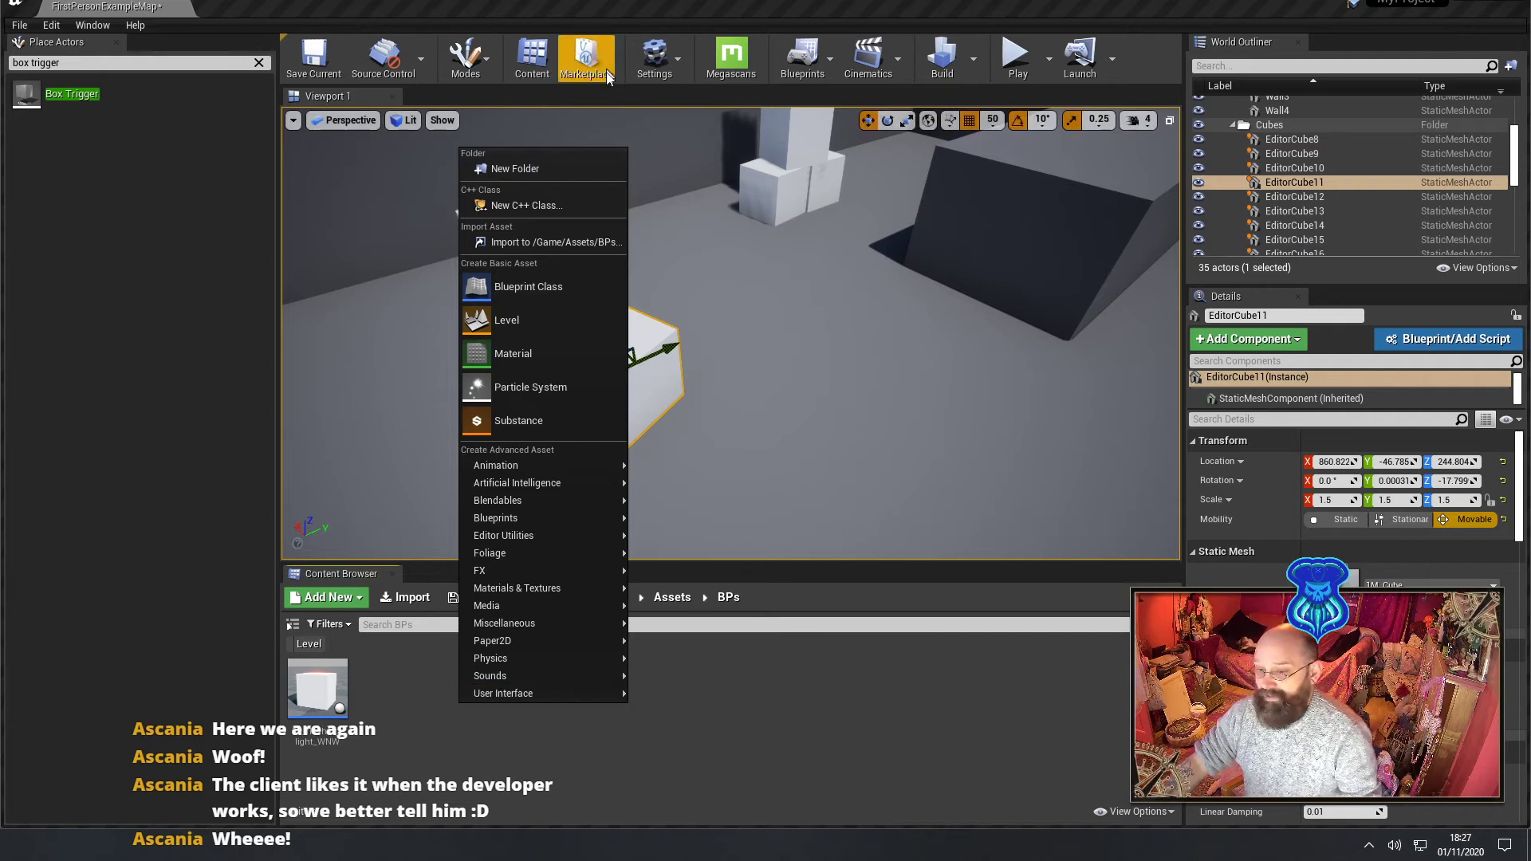
pyautogui.click(539, 287)
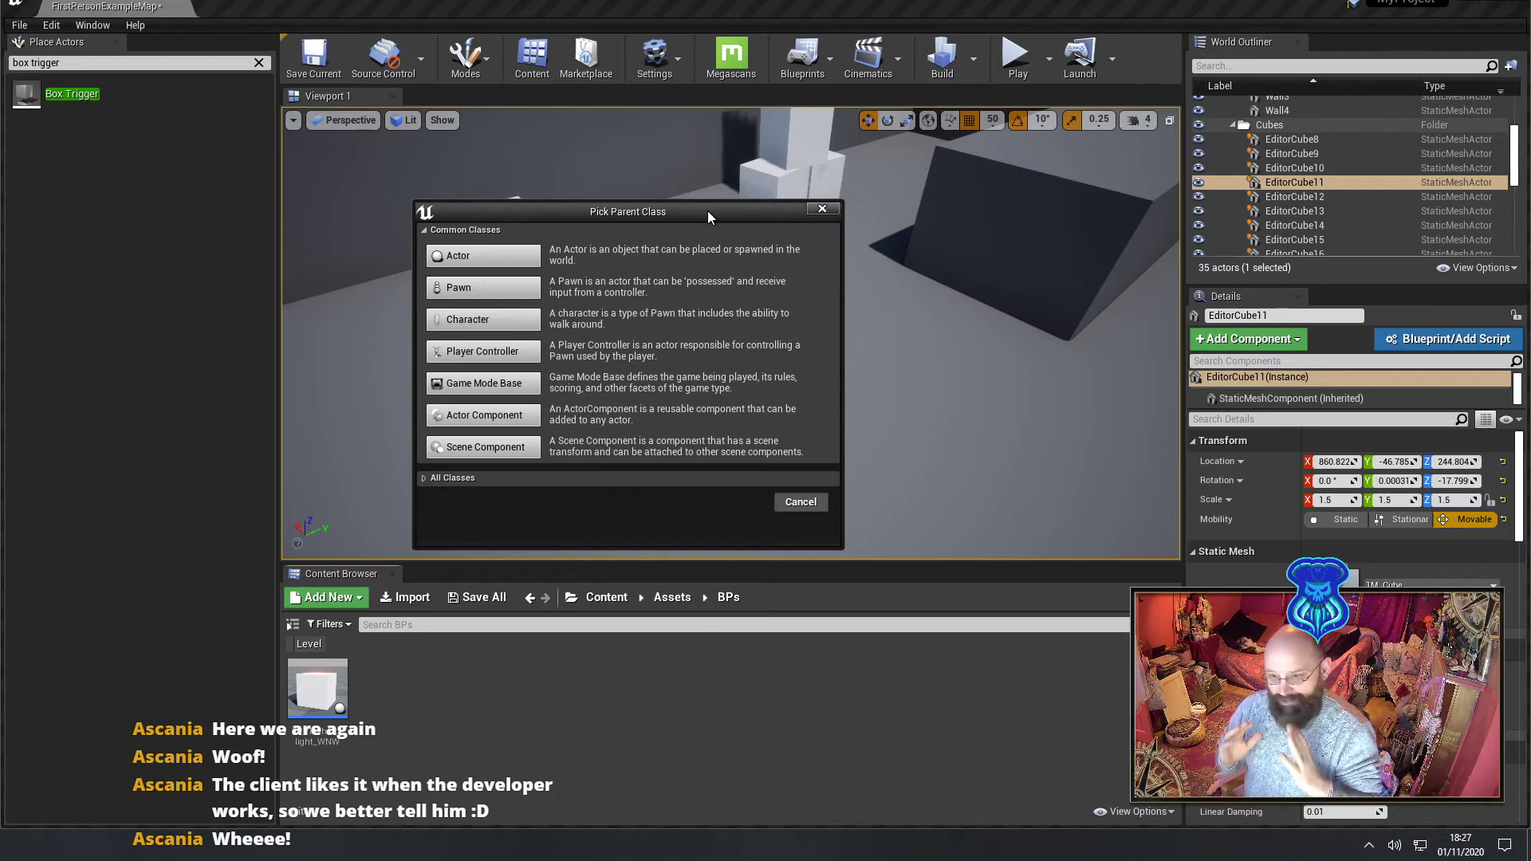
pyautogui.click(461, 257)
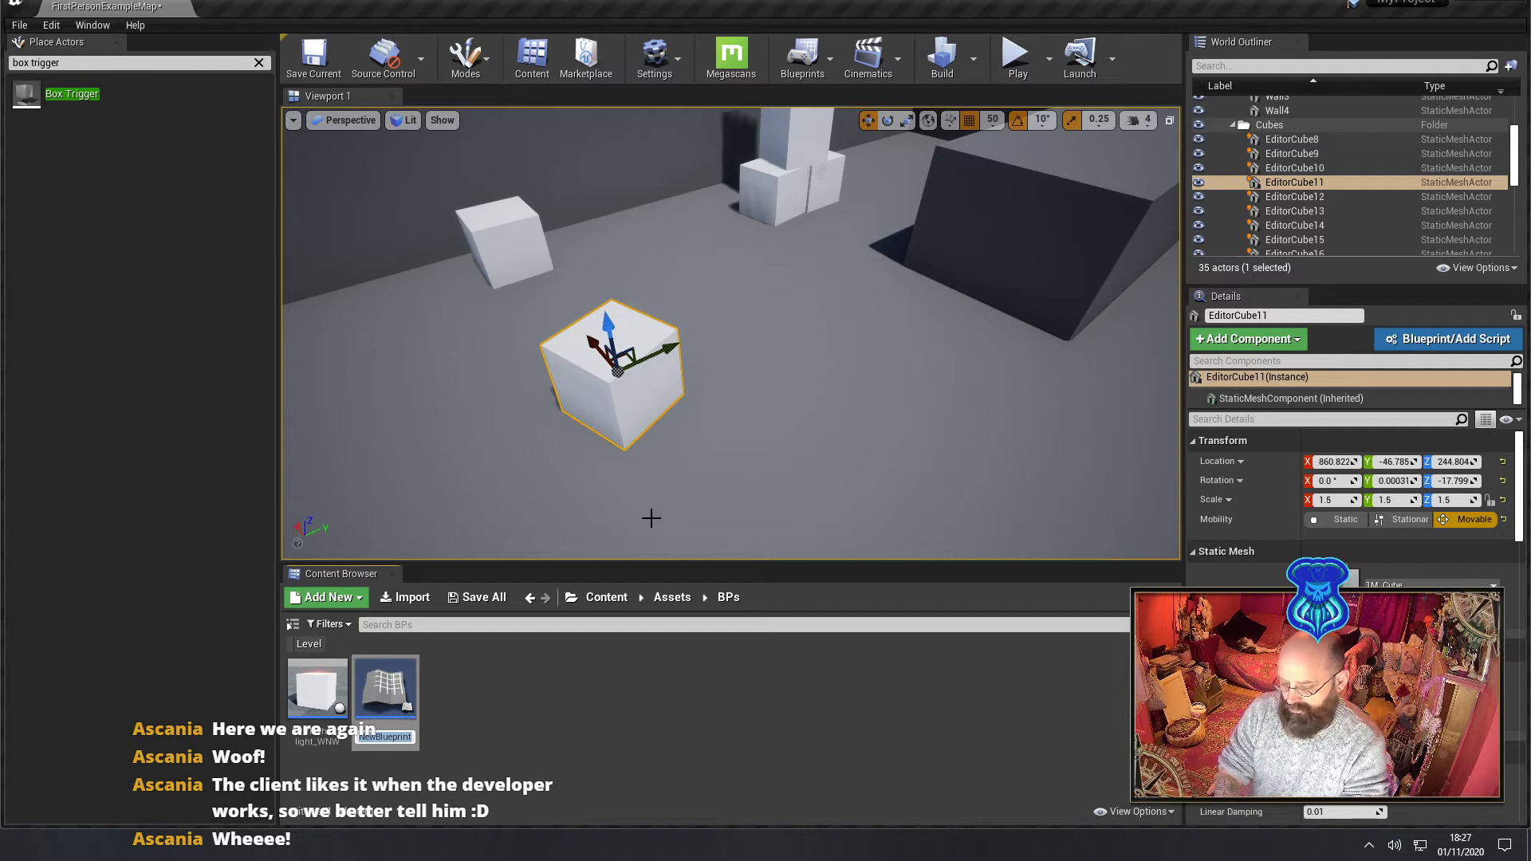
pyautogui.write('BP_Wh')
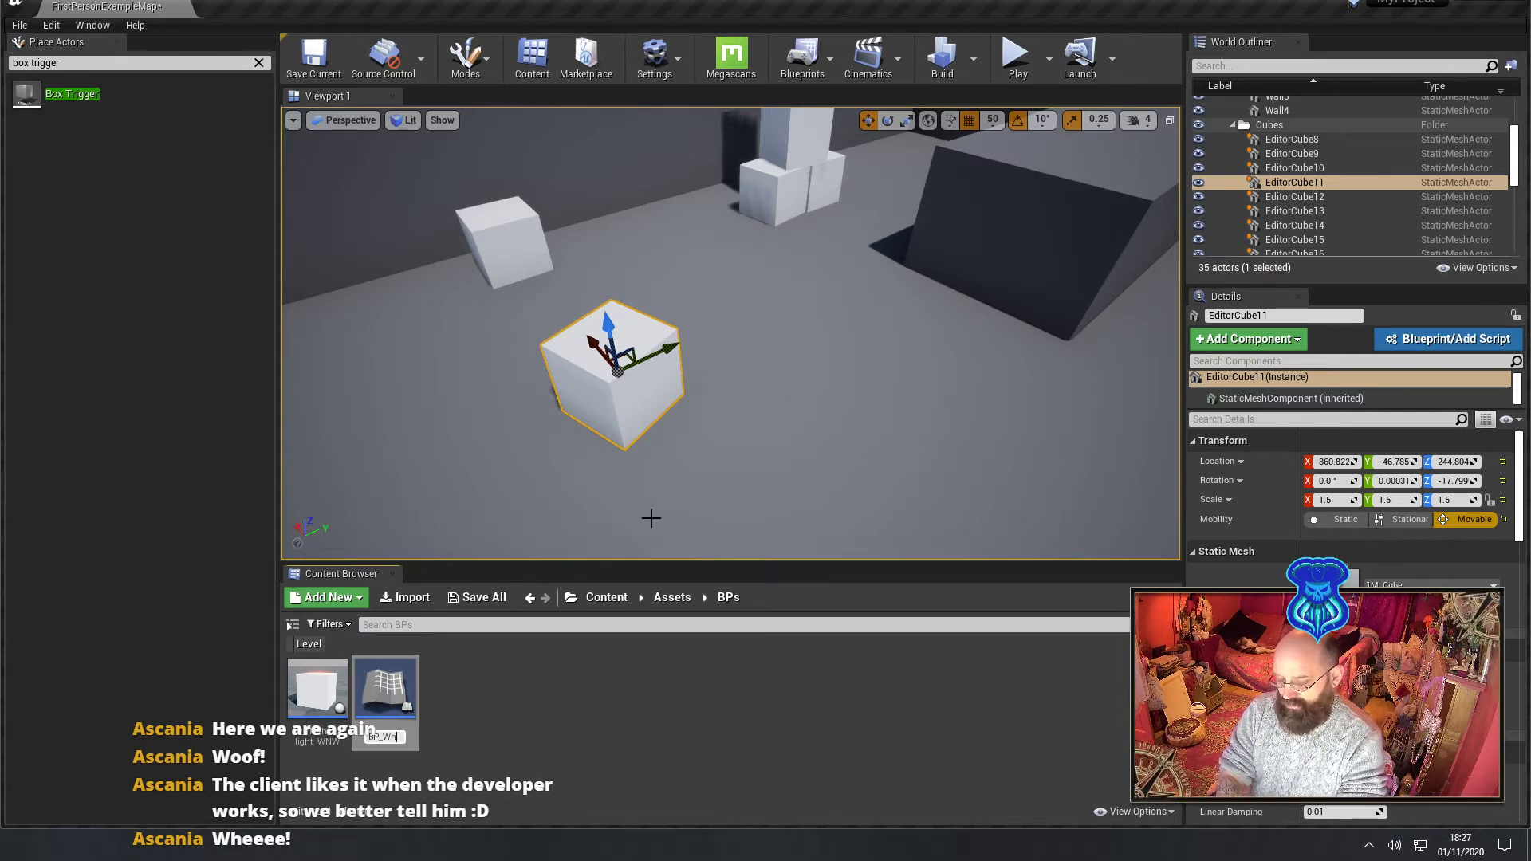
pyautogui.write('ere_')
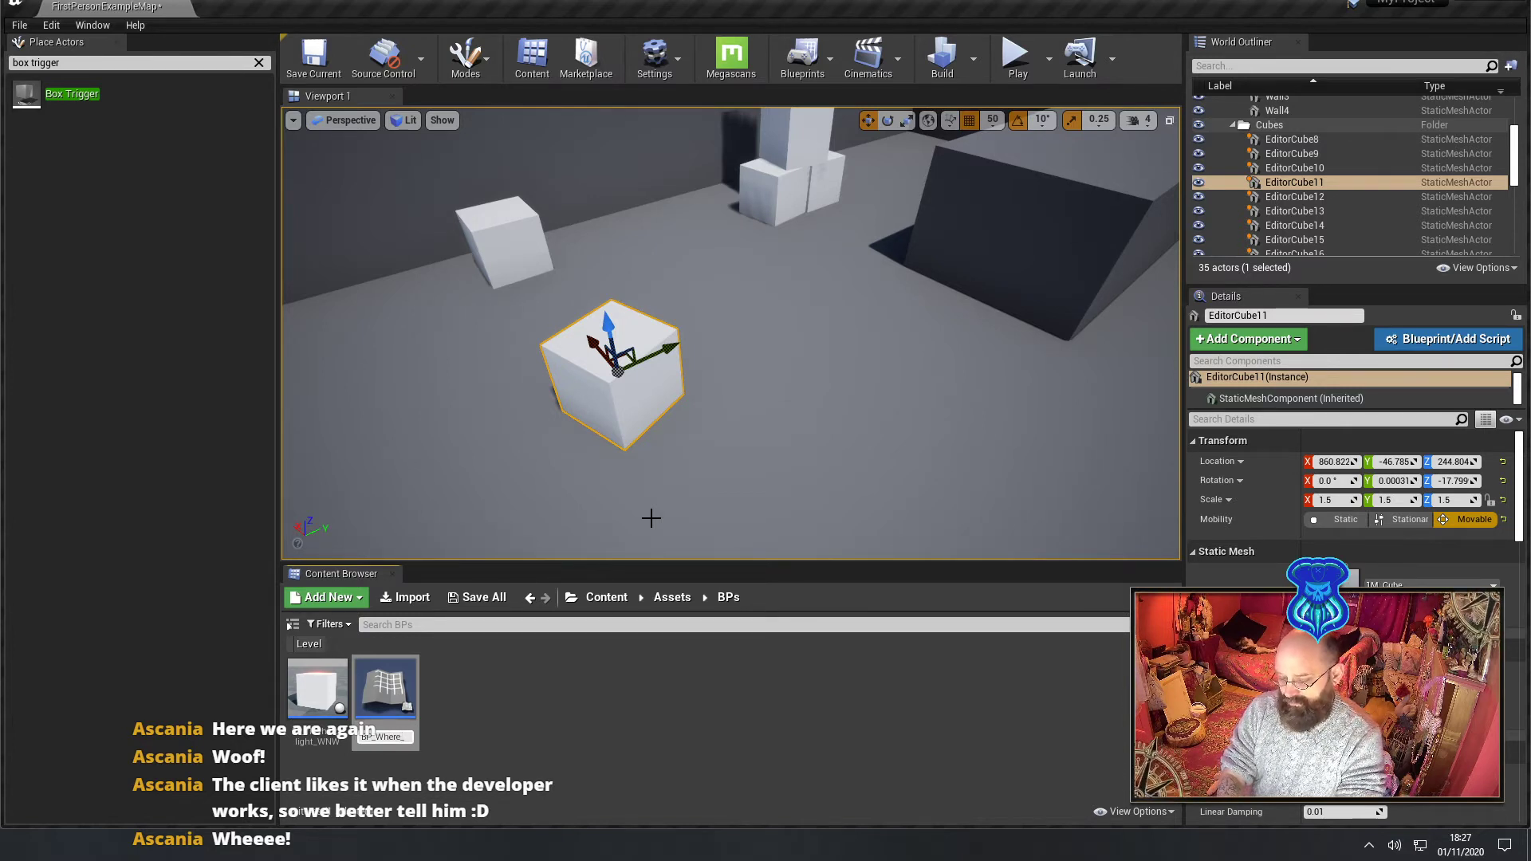
pyautogui.write('did_the_')
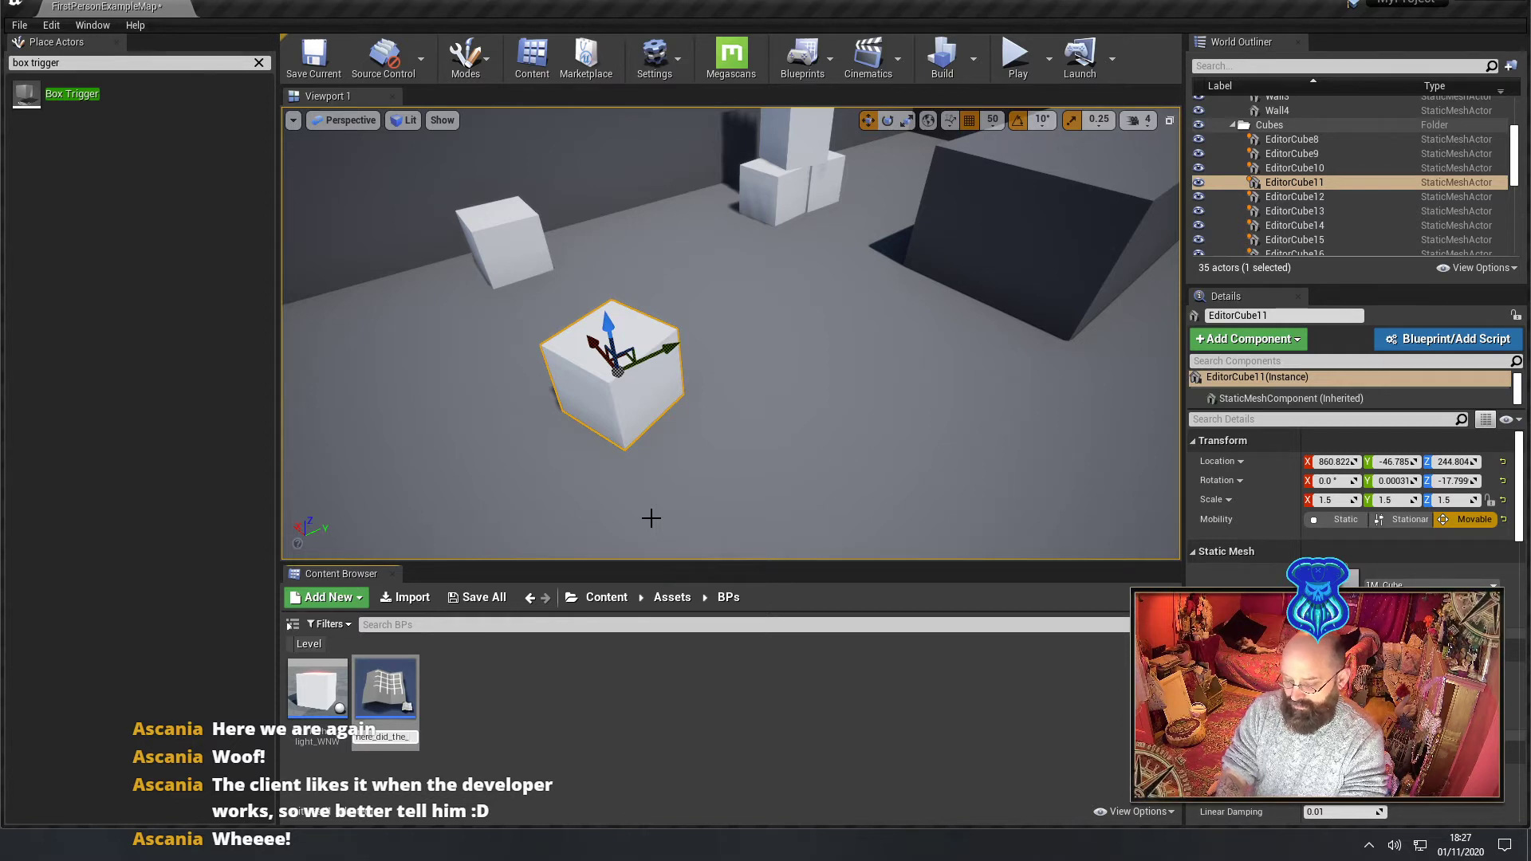
pyautogui.write('cube_go')
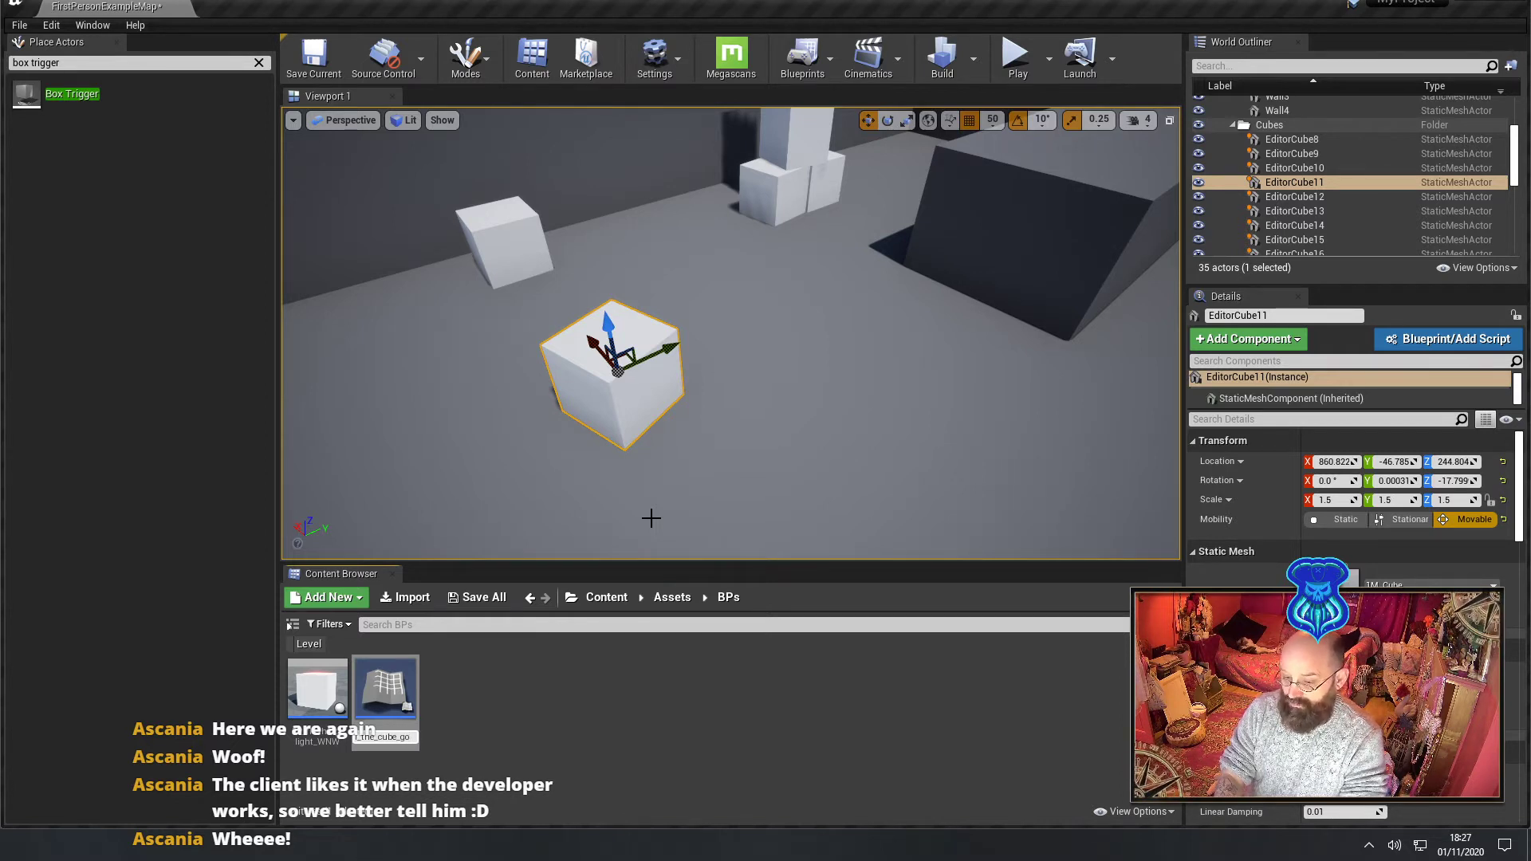
pyautogui.write('#')
pyautogui.press('BackSpace')
pyautogui.press('Return')
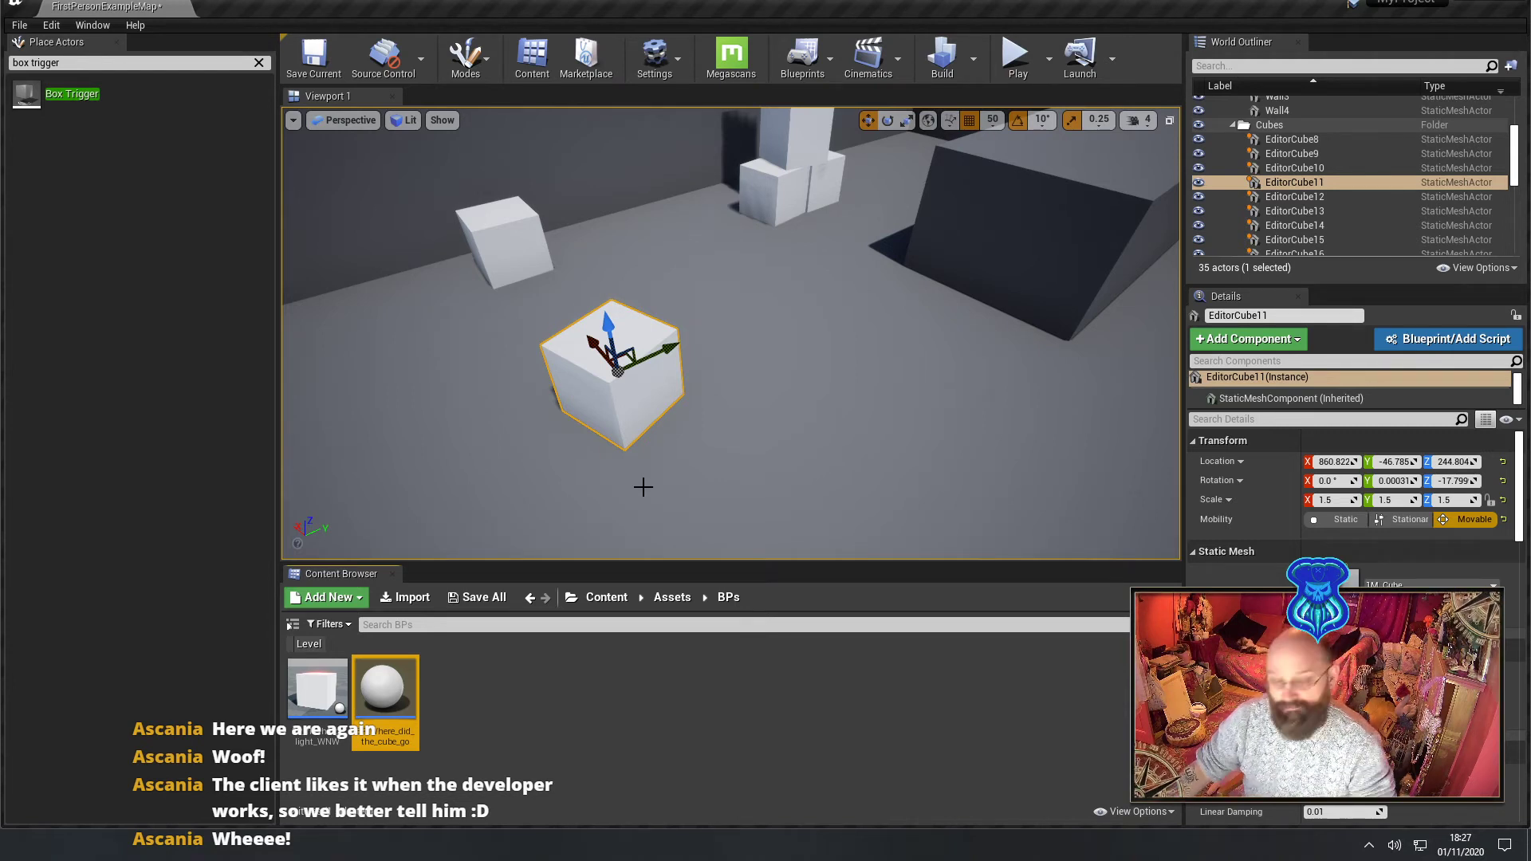
# - Open the BP_Where_did_the_cube_go Blueprint and add a Cube component under its DefaultSceneRoot
pyautogui.doubleClick(390, 702)
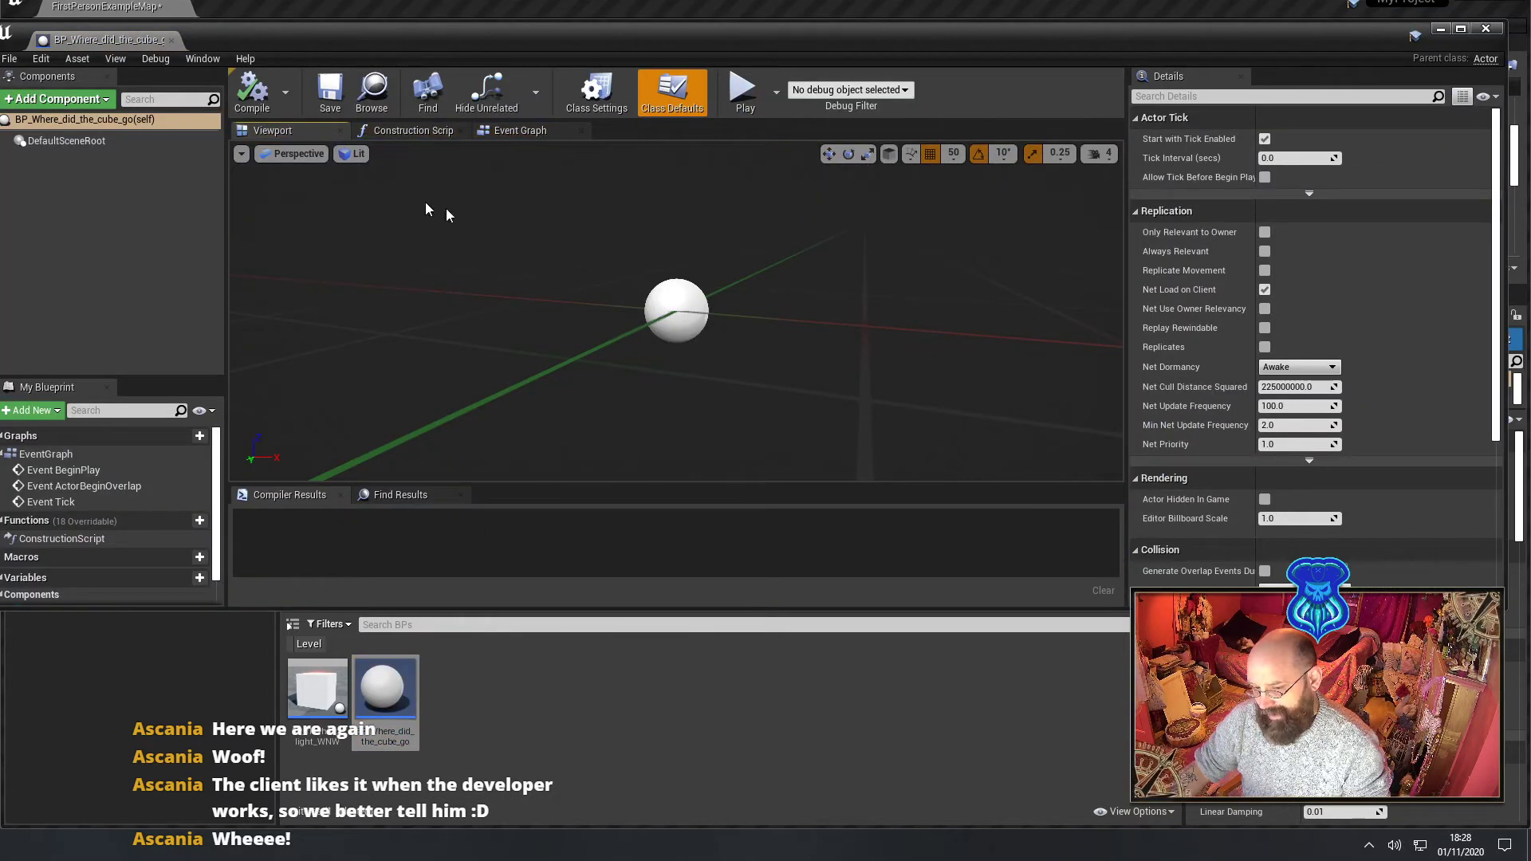
pyautogui.moveTo(474, 36)
pyautogui.mouseDown()
pyautogui.moveTo(494, 476)
pyautogui.moveTo(506, 69)
pyautogui.moveTo(489, 57)
pyautogui.mouseUp()
pyautogui.click(88, 122)
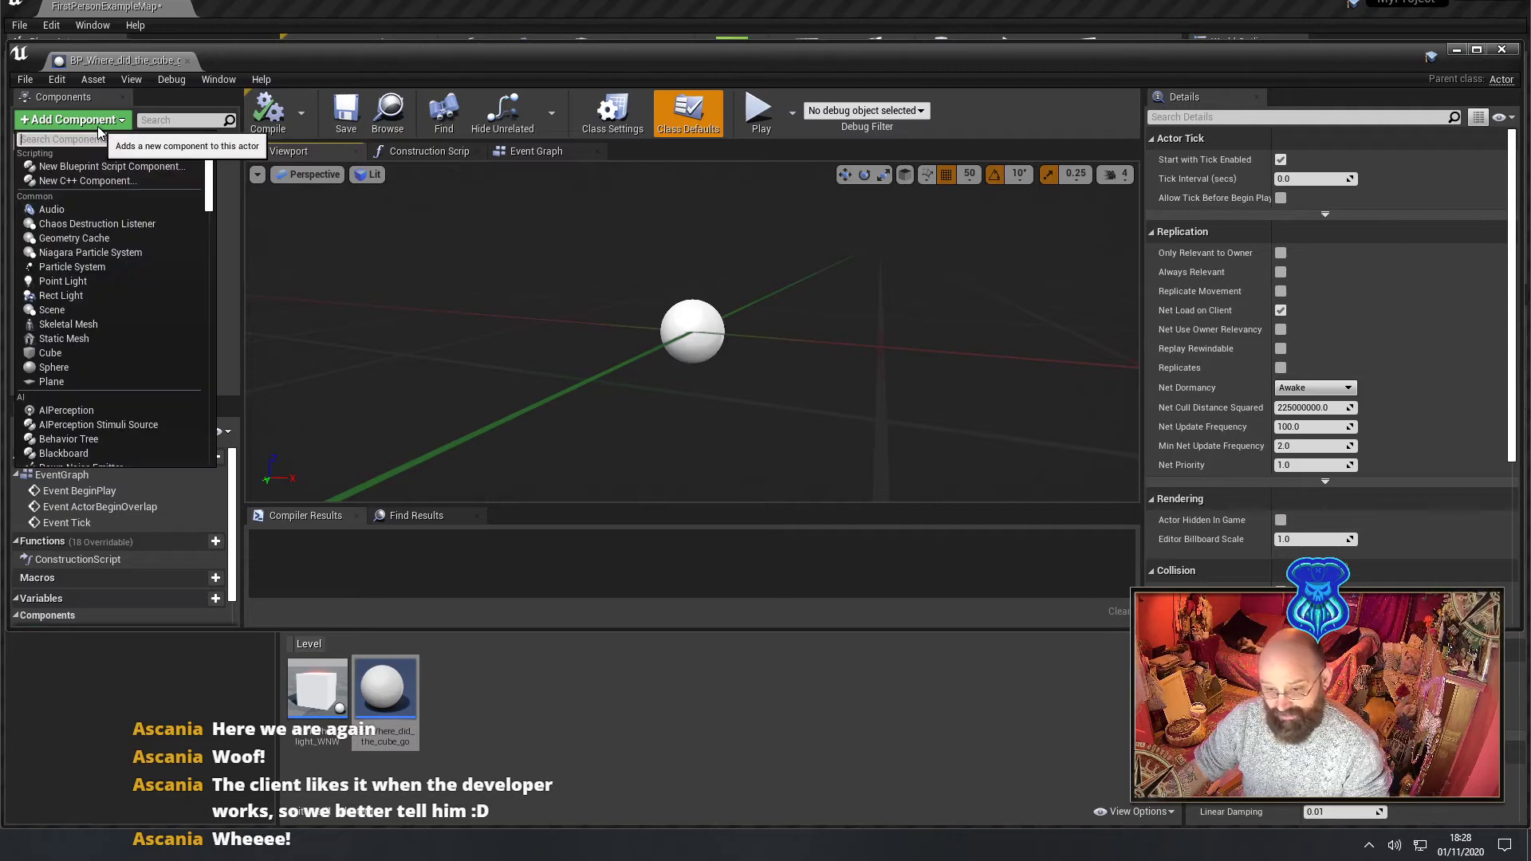
pyautogui.write('cube')
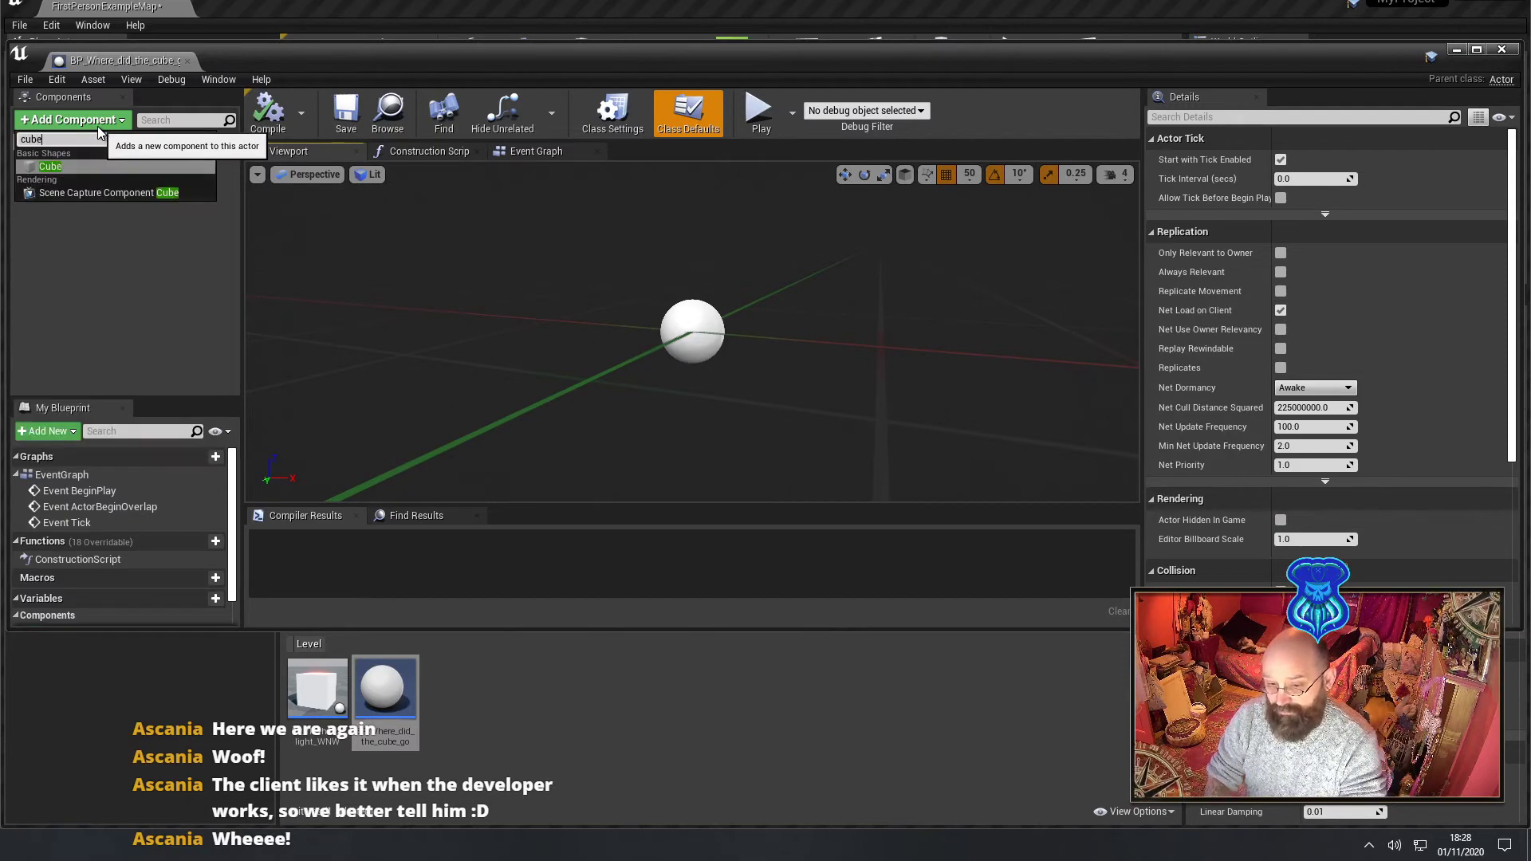
pyautogui.press('Return')
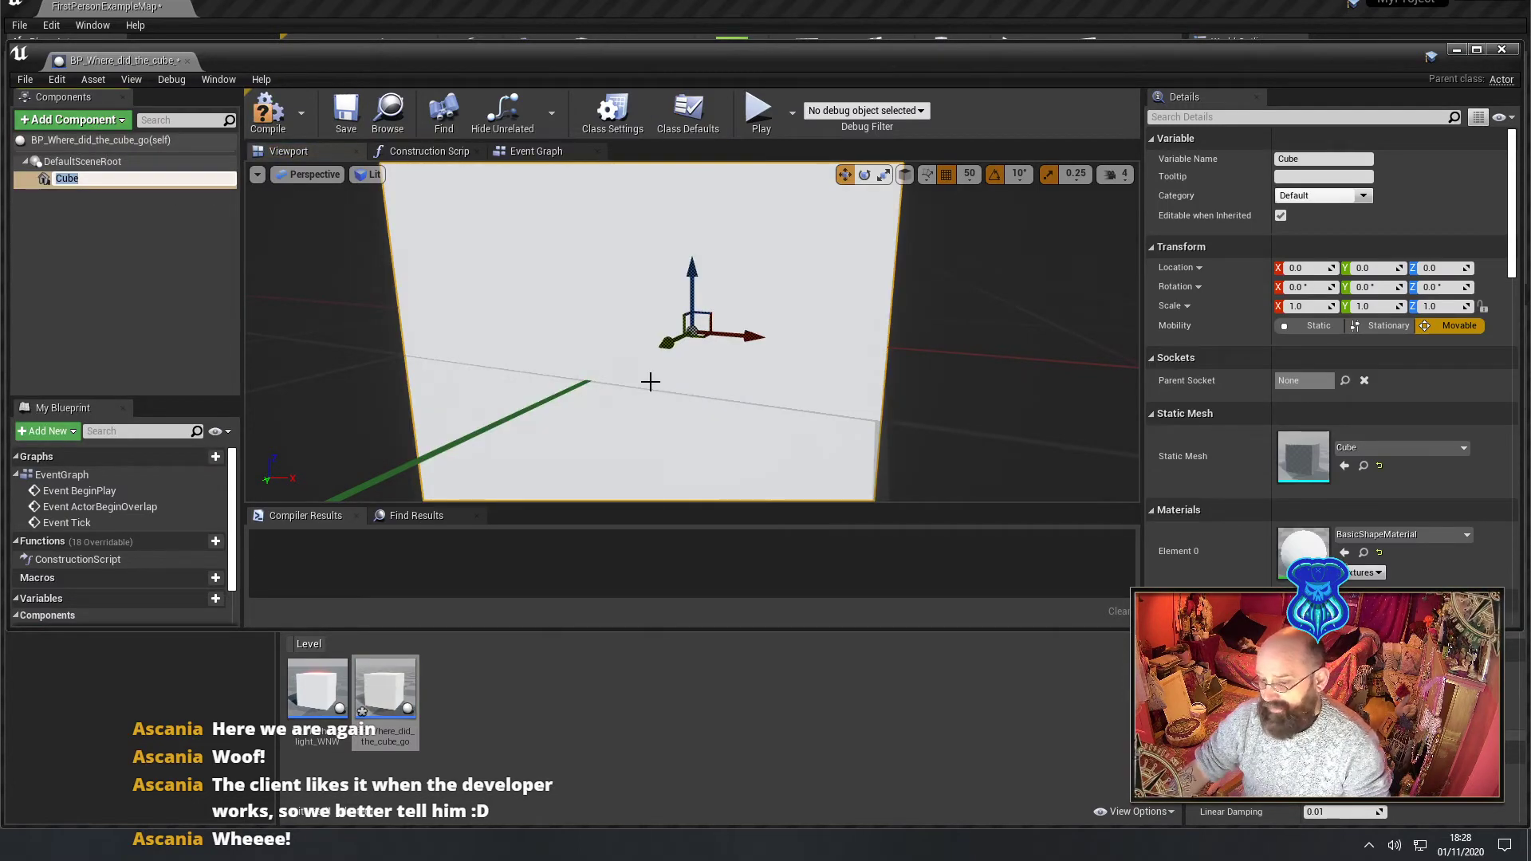
# - Set the Cube component's Z location to 50 and compile the Blueprint
pyautogui.moveTo(681, 368); pyautogui.dragTo(598, 415, button='right')
pyautogui.moveTo(697, 295)
pyautogui.mouseDown(button='right')
pyautogui.moveTo(690, 247)
pyautogui.moveTo(697, 295)
pyautogui.mouseUp(button='right')
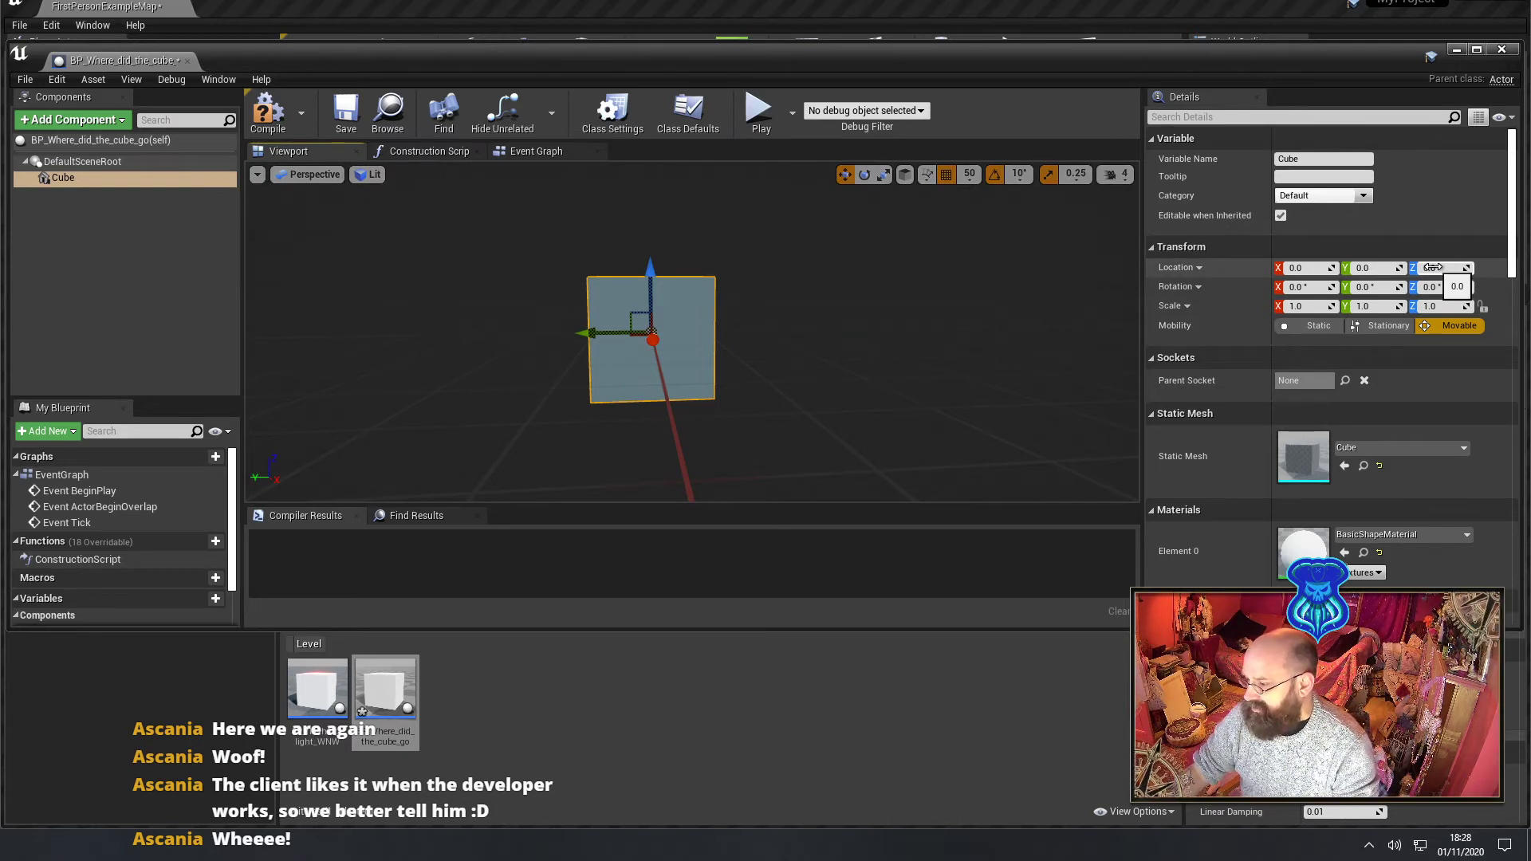
pyautogui.click(1433, 267)
pyautogui.write('50')
pyautogui.press('Return')
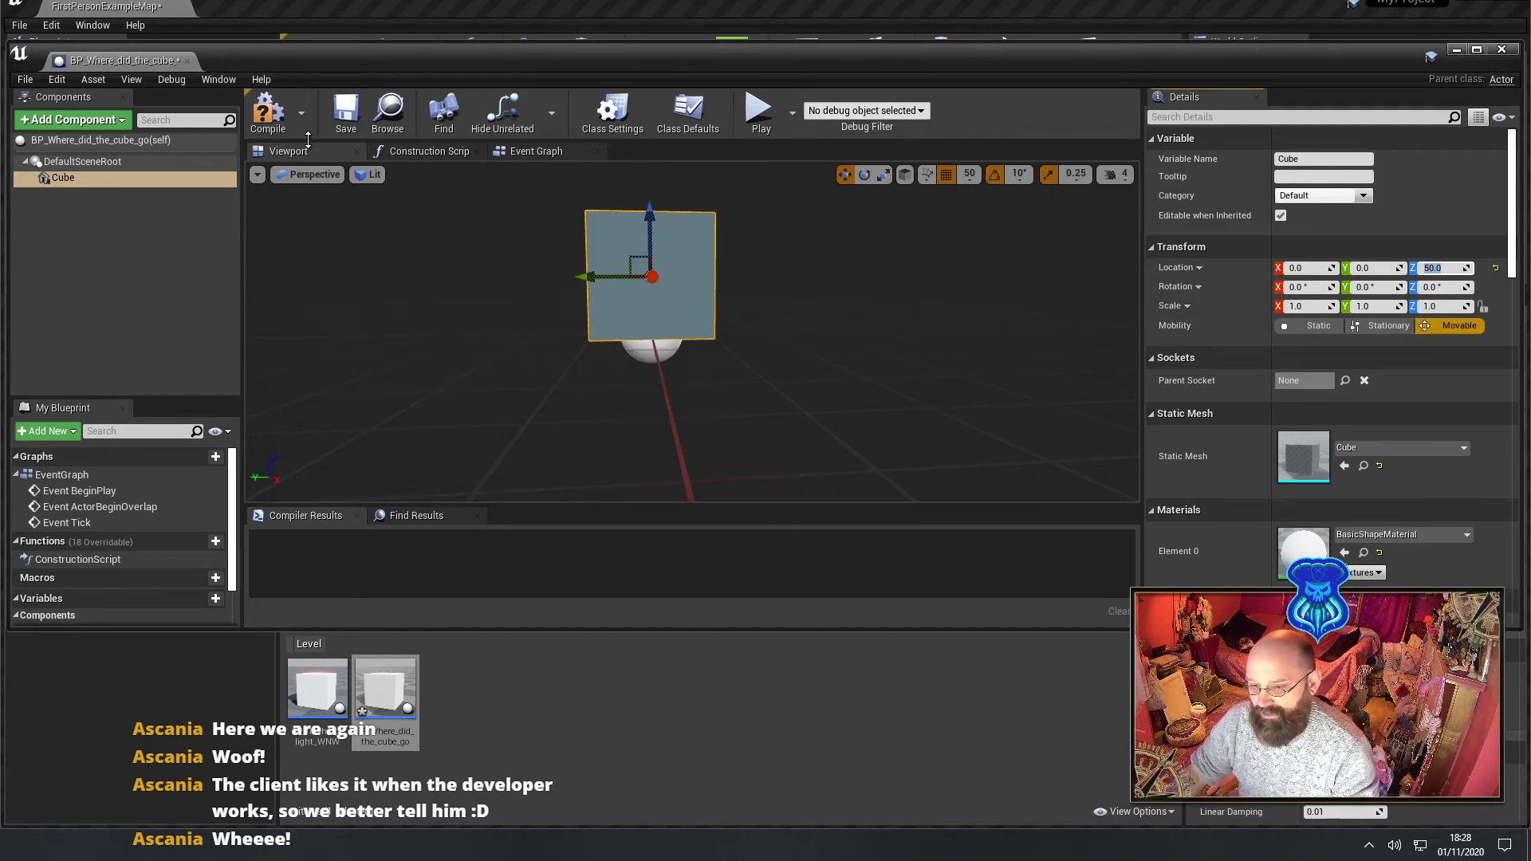
pyautogui.click(268, 112)
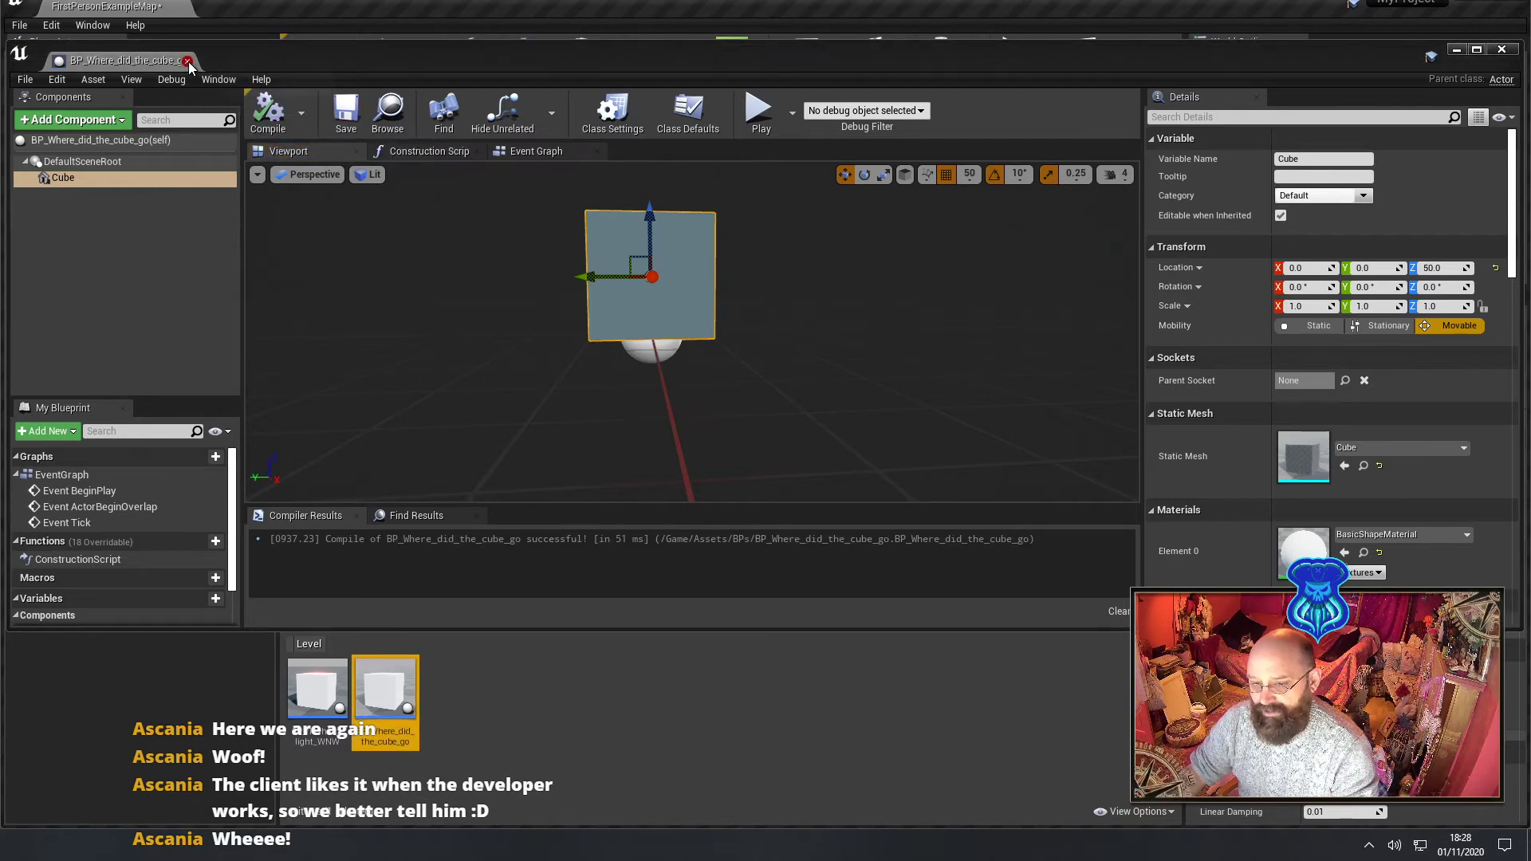
# - Return to the level and replace the selected EditorCube11 actor with the BP_Where_did_the_cube_go Blueprint
pyautogui.hotkey('alt', 'Tab')
pyautogui.moveTo(711, 512); pyautogui.dragTo(797, 526, button='right')
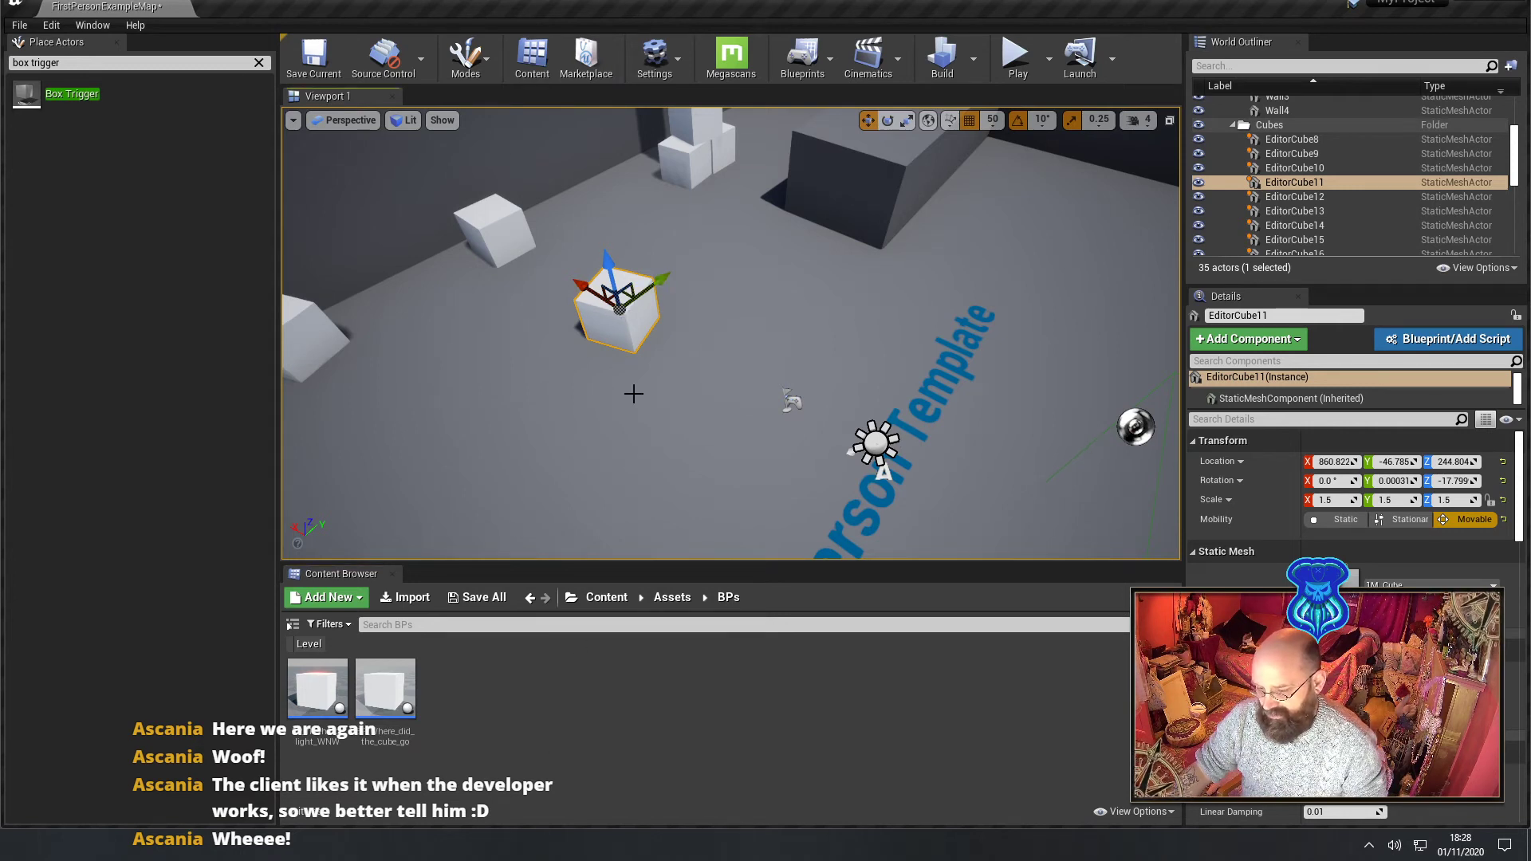
pyautogui.click(391, 684)
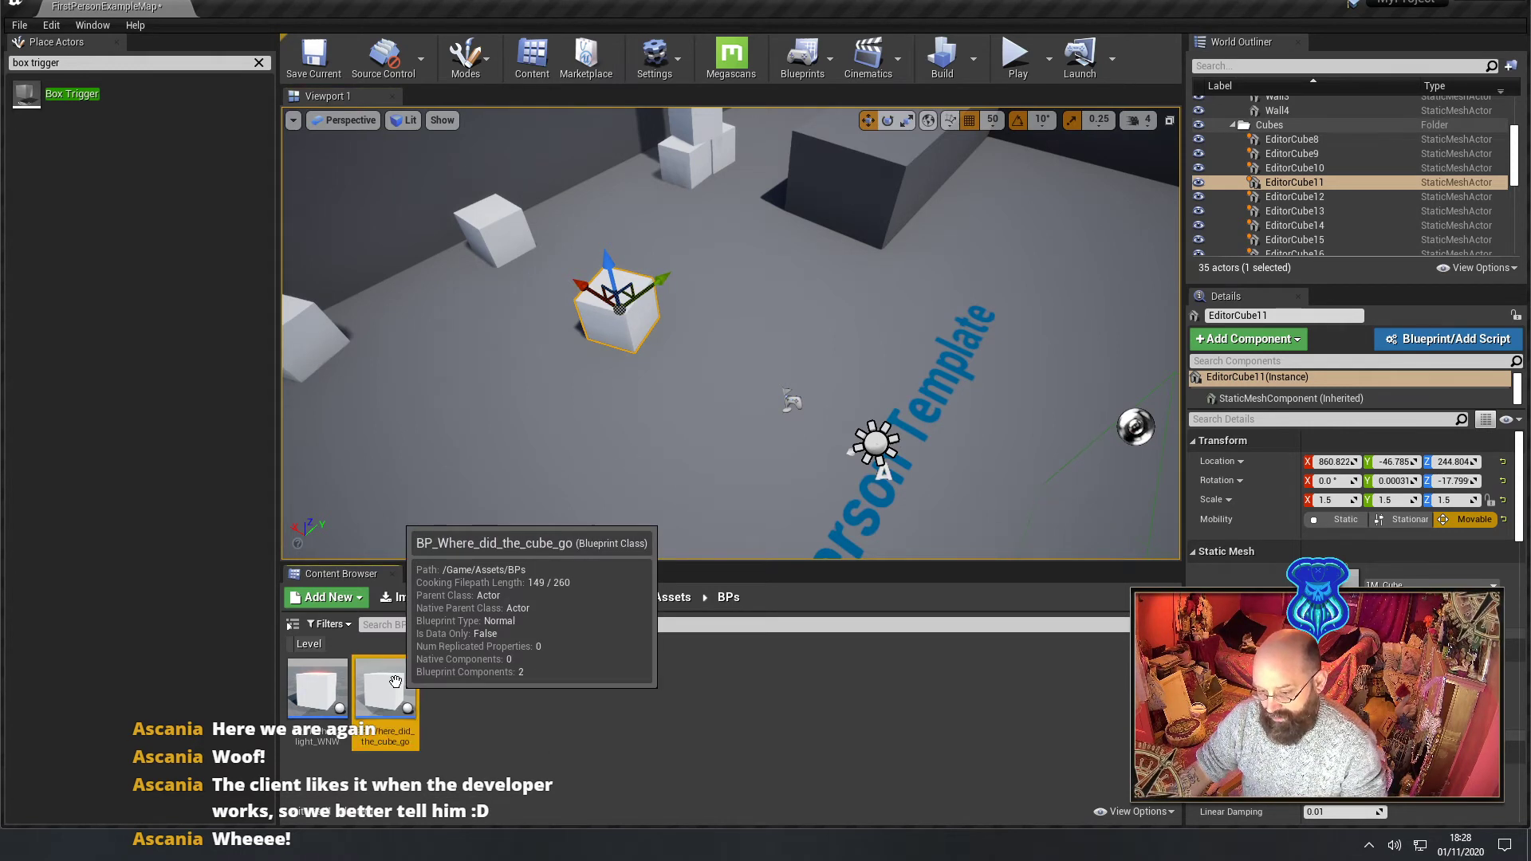
pyautogui.rightClick(612, 320)
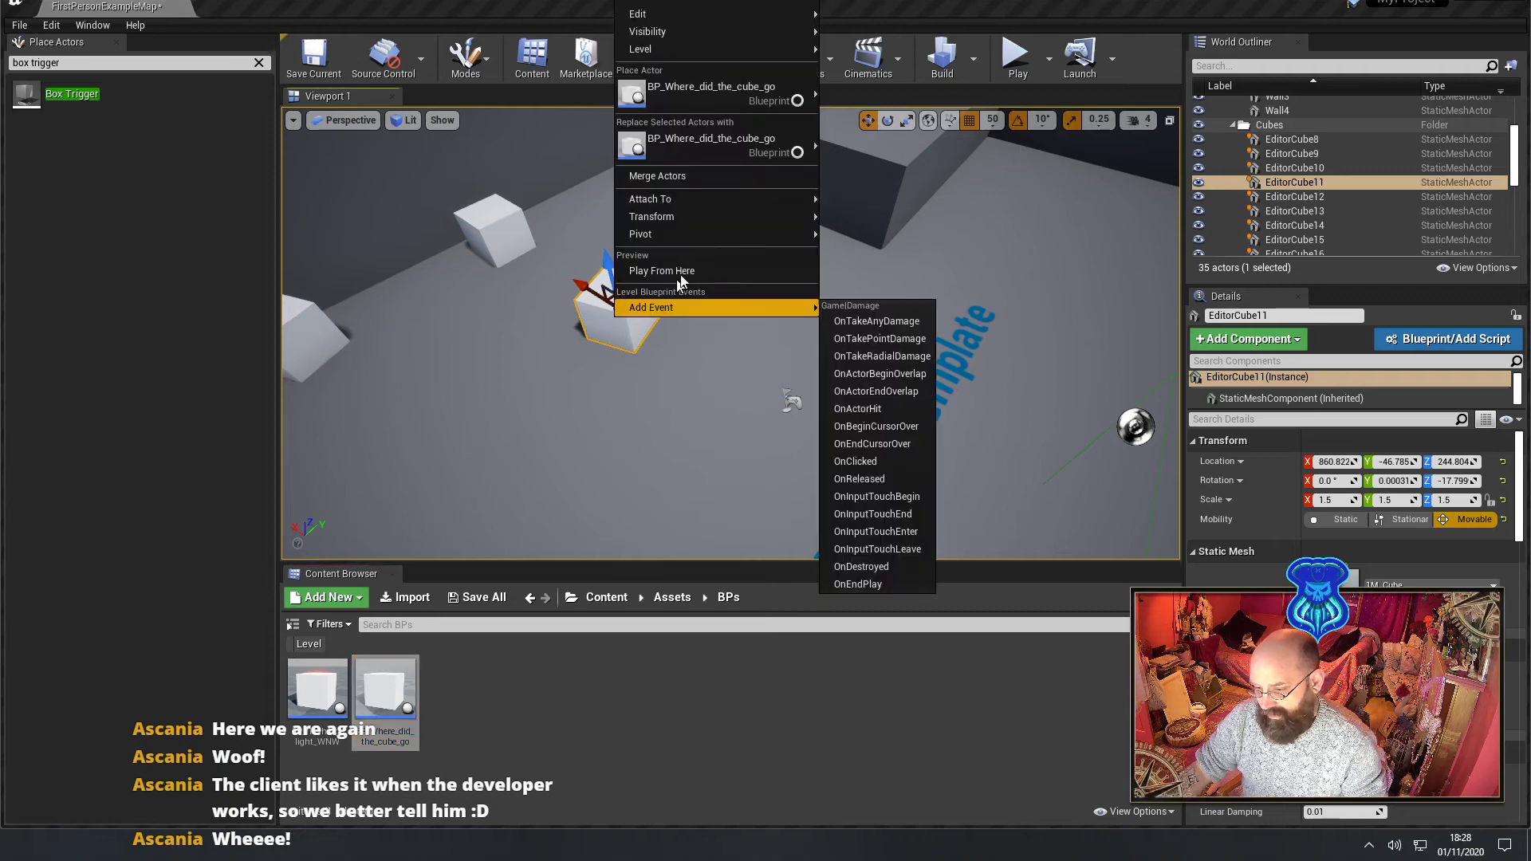
pyautogui.click(715, 152)
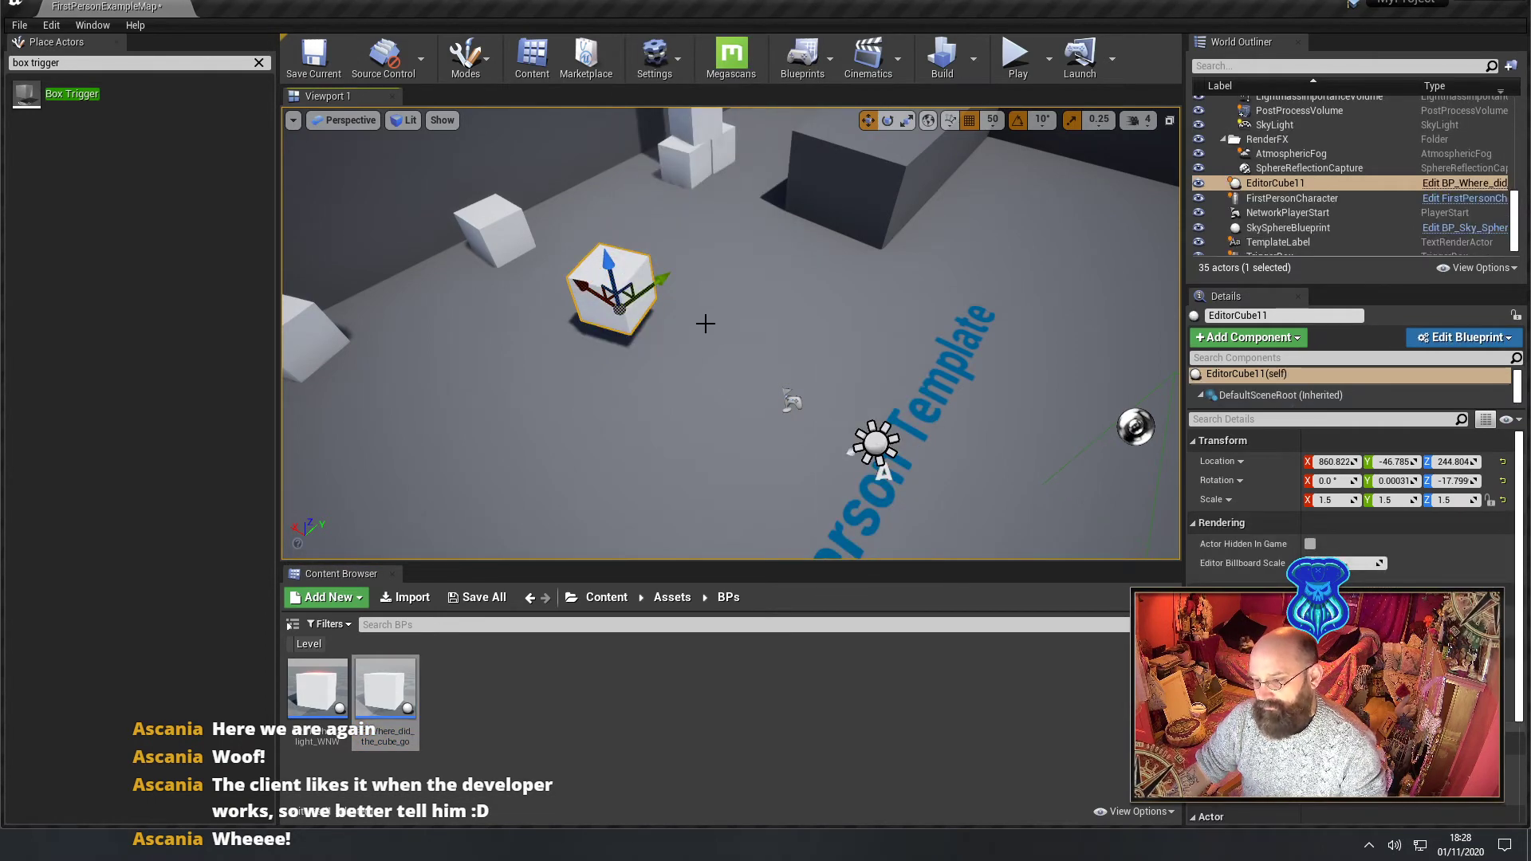
# - Lower the replacement cube onto the floor to about Z 174.8, setting the position grid snap to 10 for the fine adjustment
pyautogui.moveTo(687, 343); pyautogui.dragTo(723, 287, button='right')
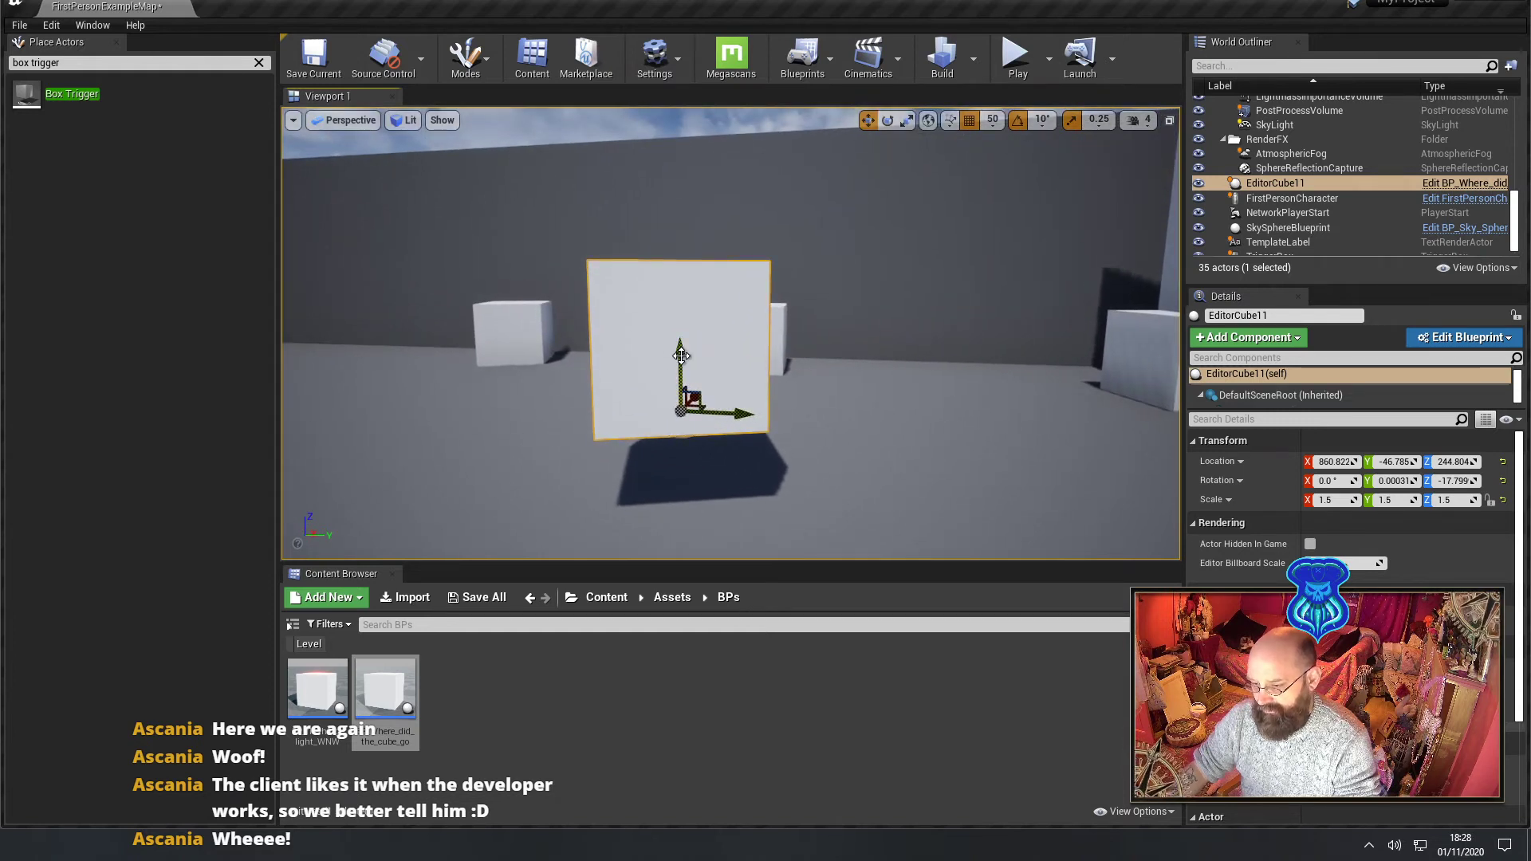
pyautogui.moveTo(683, 351); pyautogui.dragTo(683, 394)
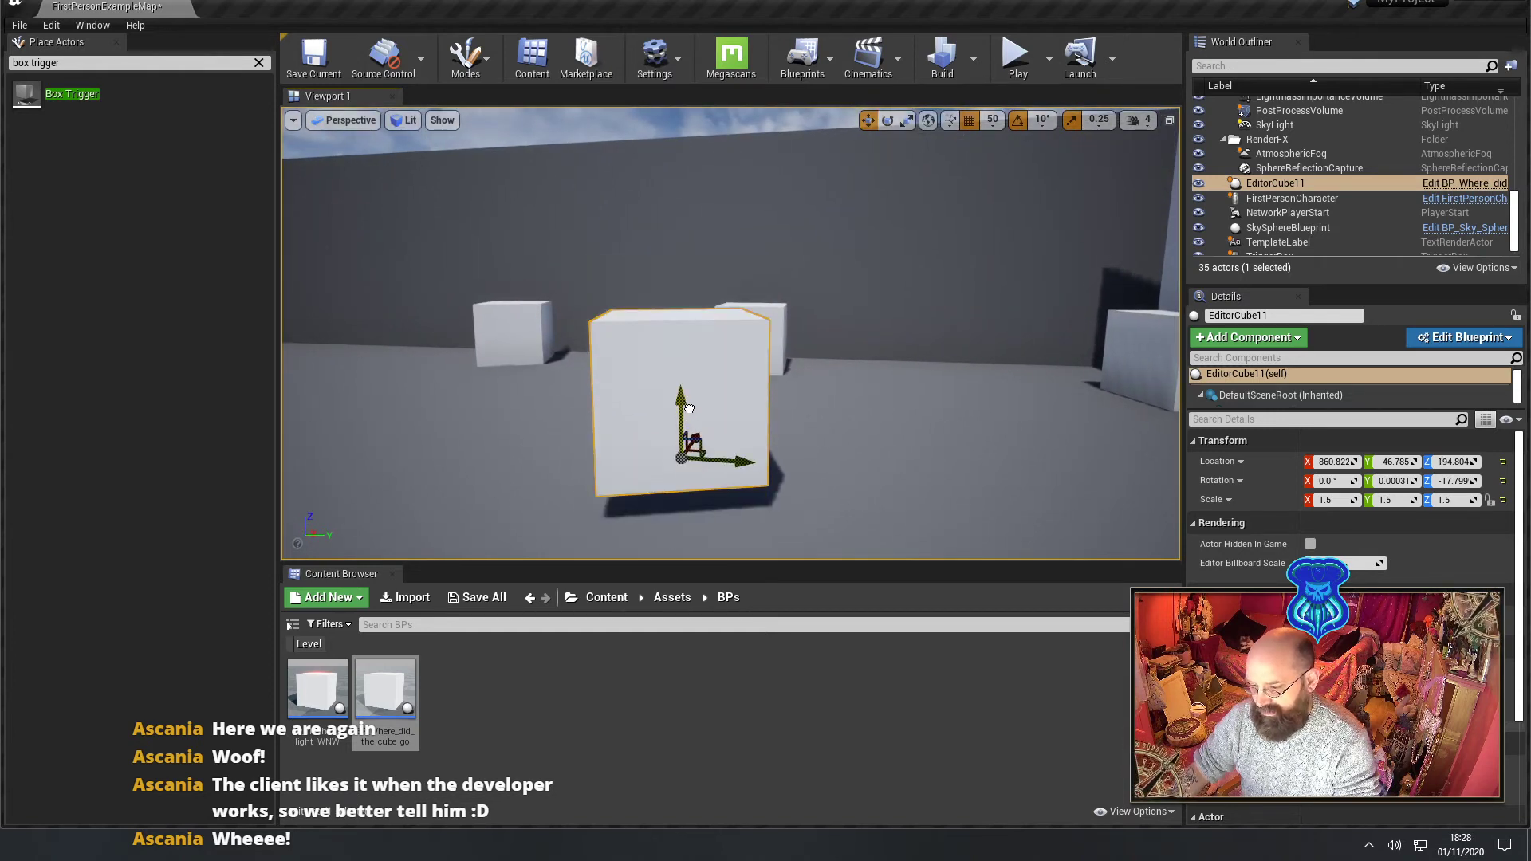
pyautogui.click(993, 120)
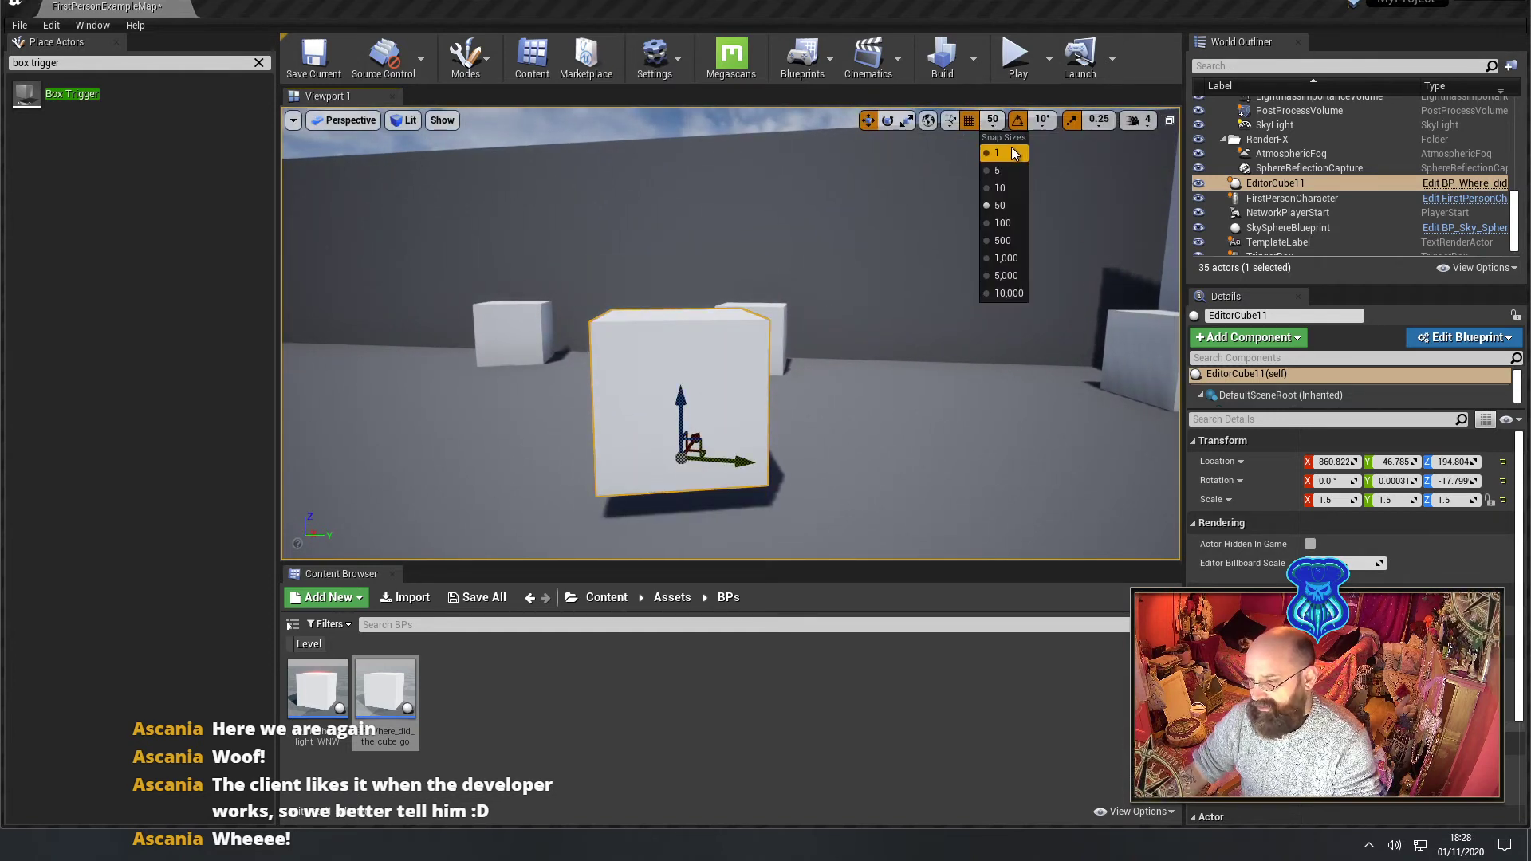
pyautogui.click(1003, 188)
pyautogui.moveTo(678, 414); pyautogui.dragTo(674, 413)
pyautogui.moveTo(674, 416); pyautogui.dragTo(571, 478, button='right')
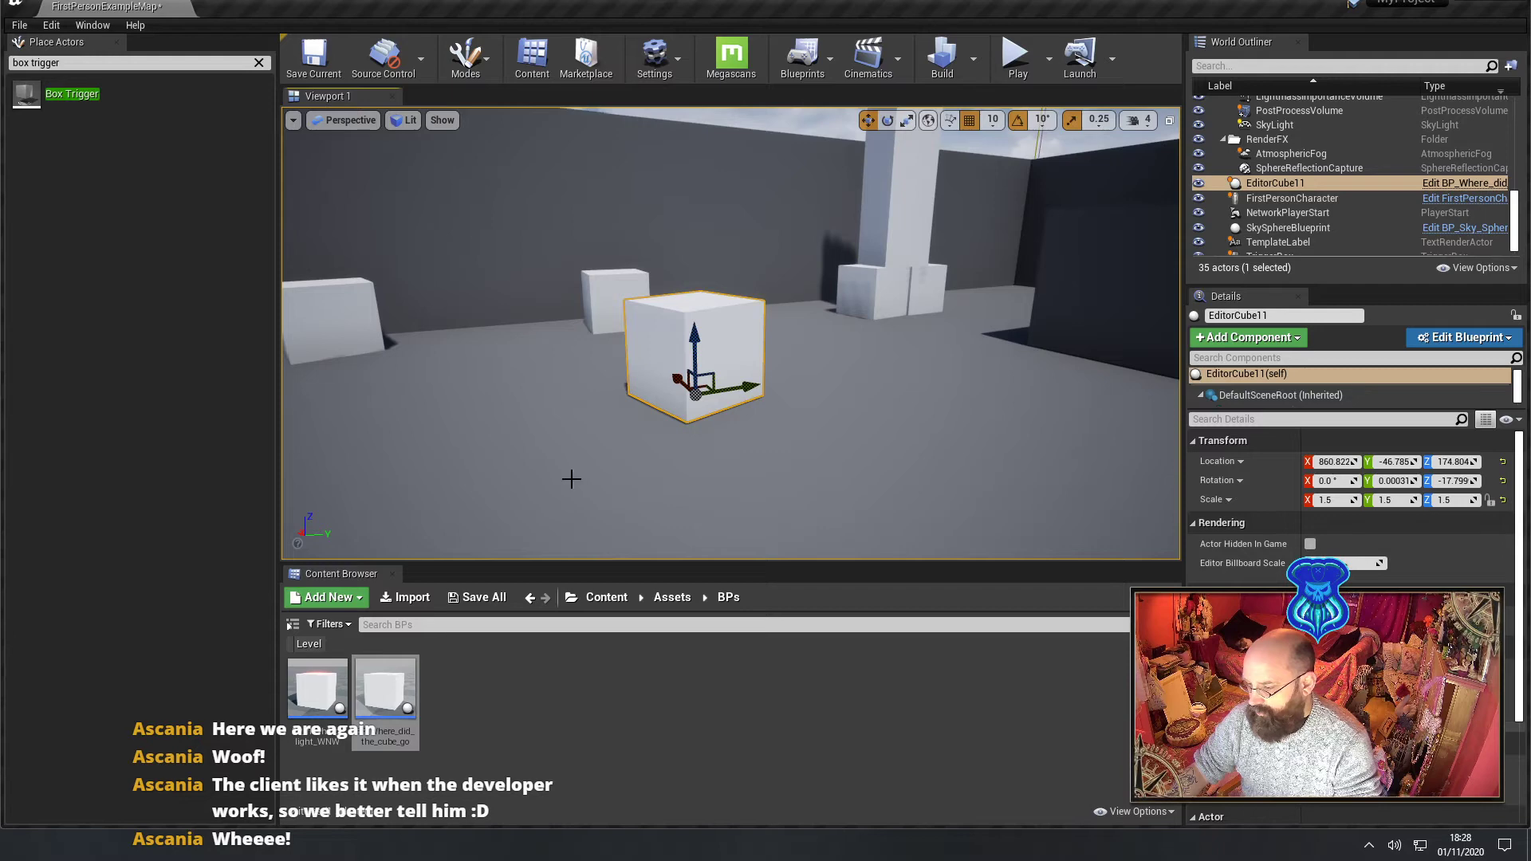
# - Reopen the BP_Where_did_the_cube_go Blueprint, enable Simulate Physics on its Cube component and compile
pyautogui.doubleClick(390, 699)
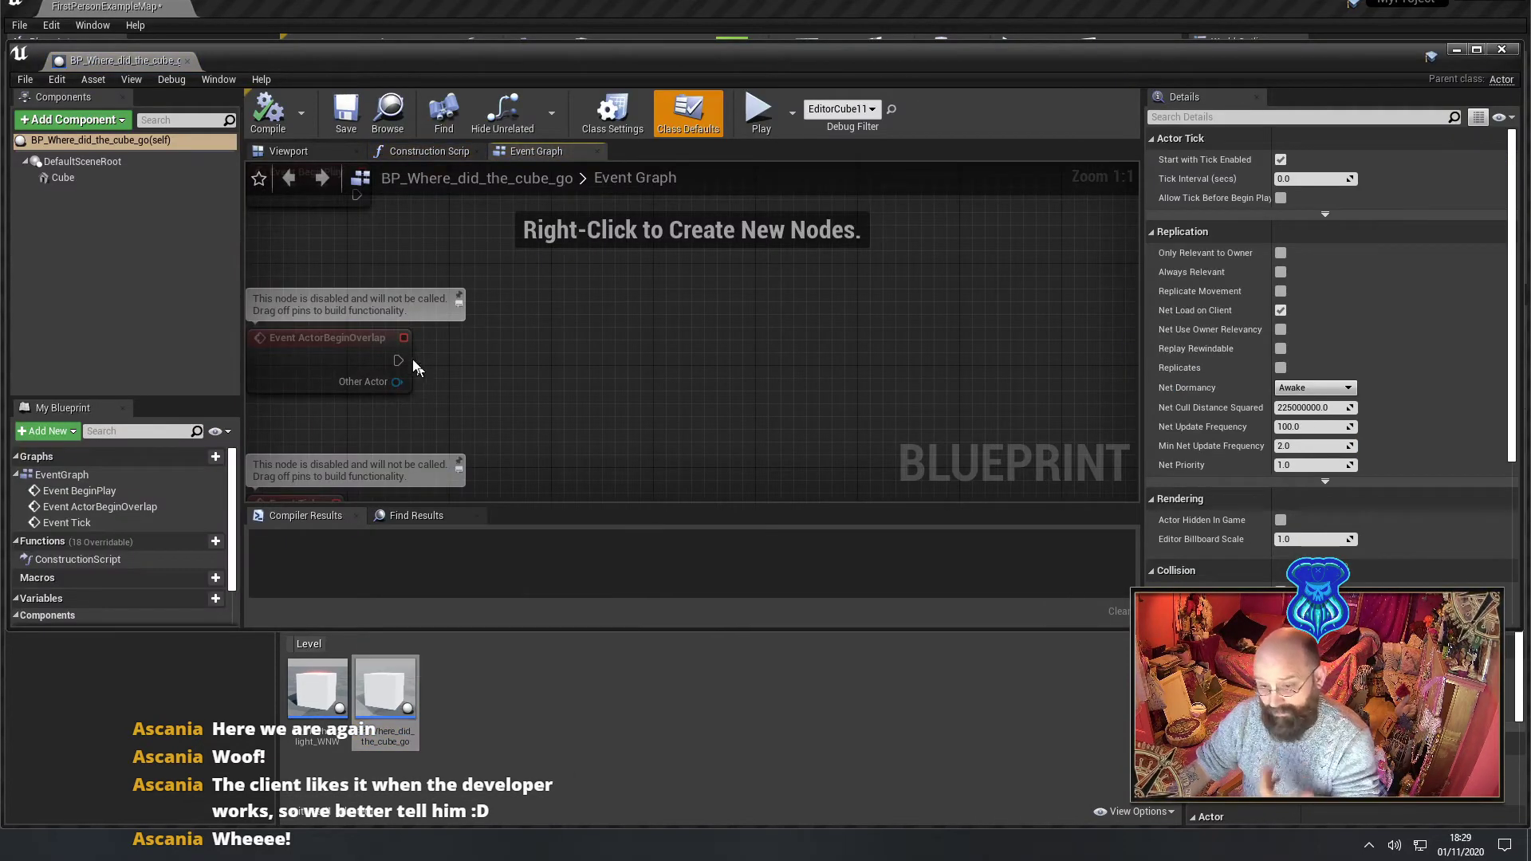
pyautogui.click(293, 151)
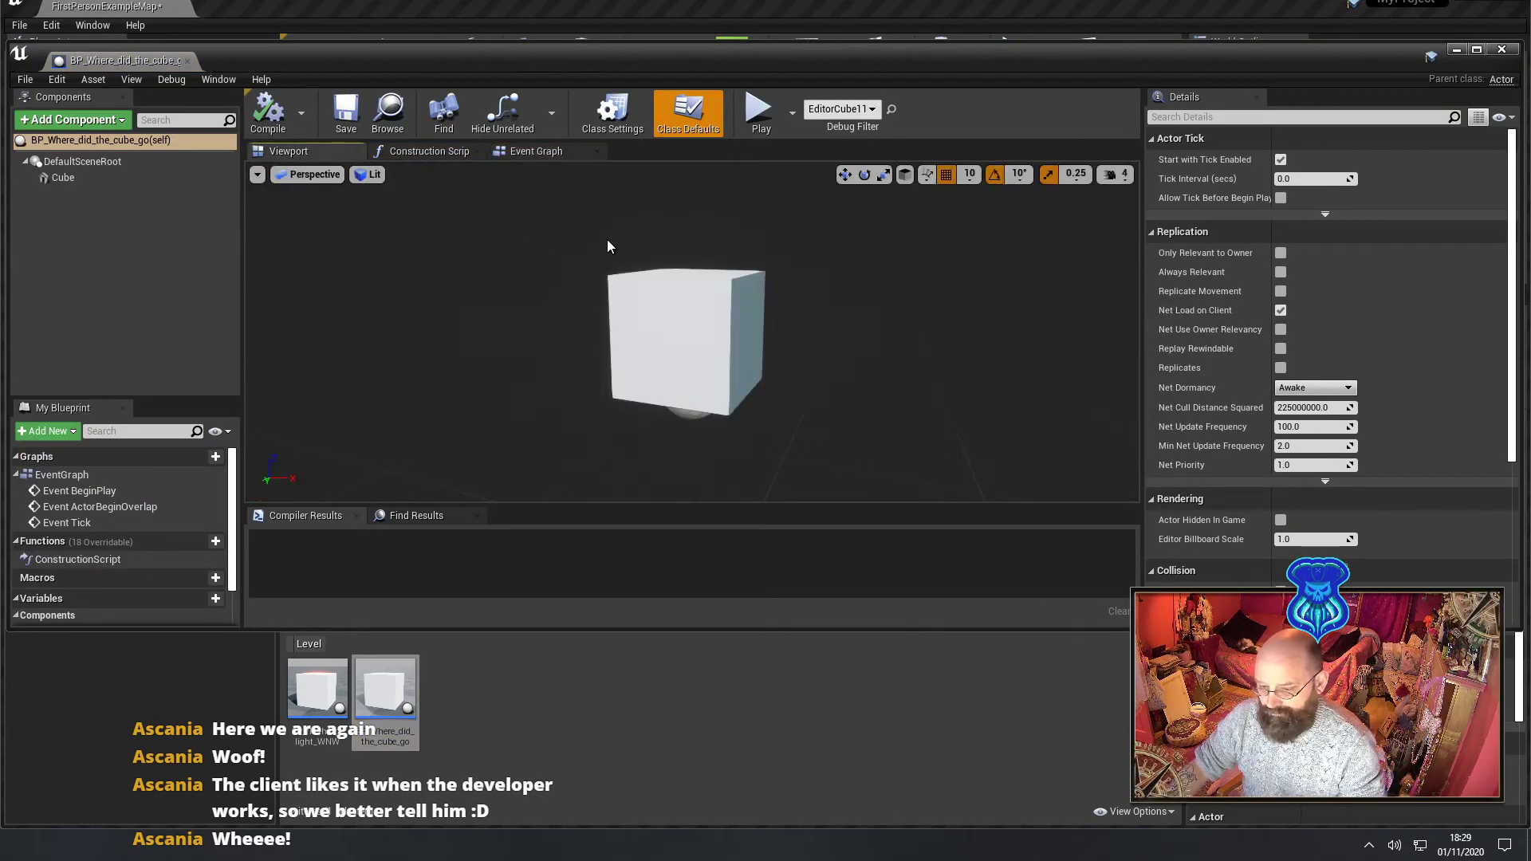
pyautogui.click(621, 311)
pyautogui.scroll(-5, 1281, 441)
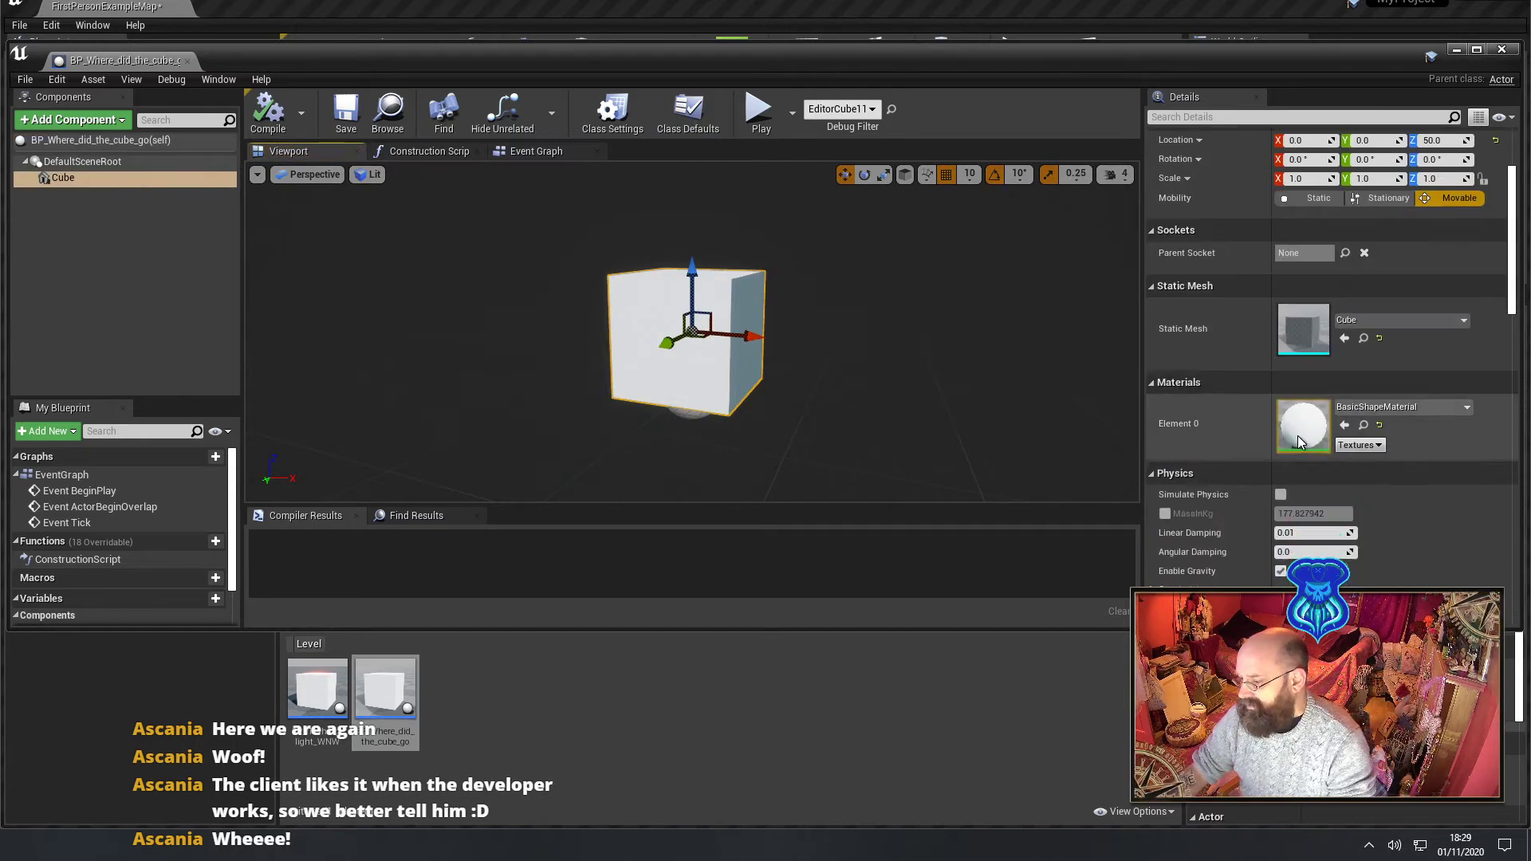
pyautogui.click(1281, 443)
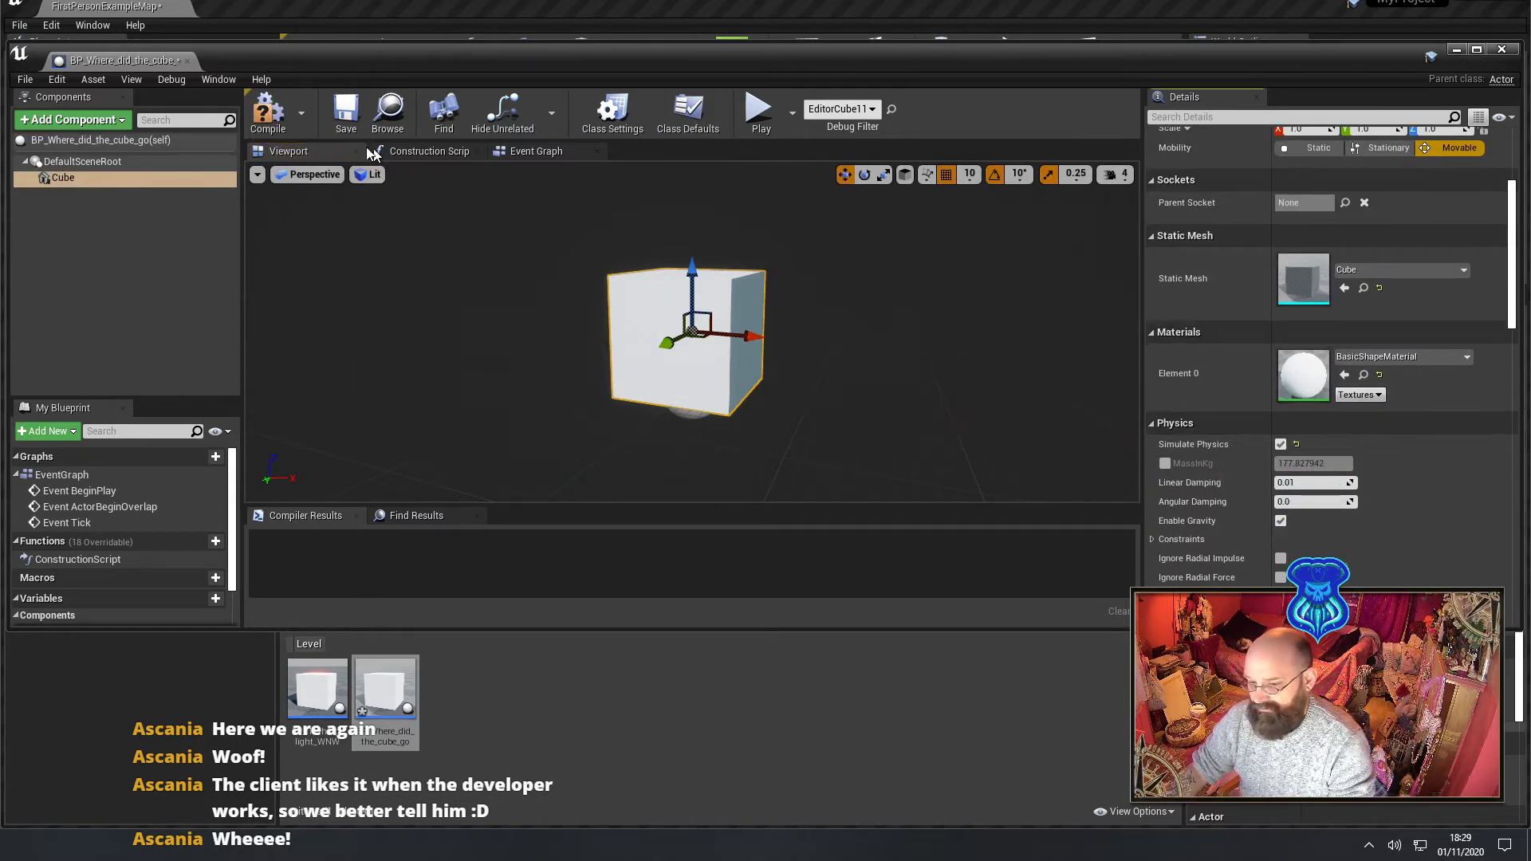
pyautogui.click(269, 119)
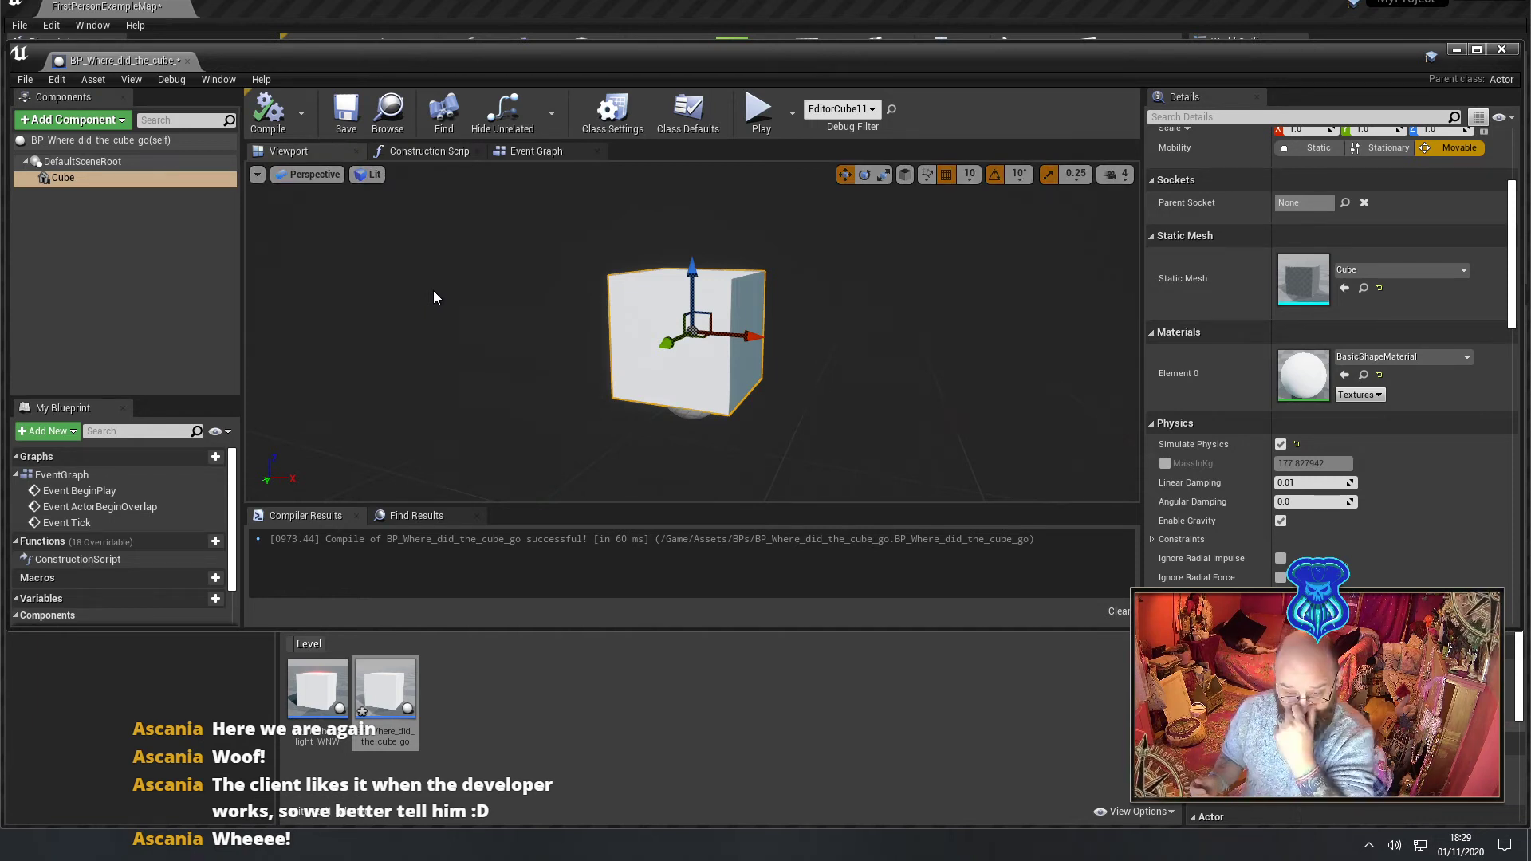
# - Add a Box Collision component as a child of the Cube component
pyautogui.moveTo(346, 63); pyautogui.dragTo(392, 83)
pyautogui.moveTo(558, 259); pyautogui.dragTo(582, 233, button='right')
pyautogui.press('s')
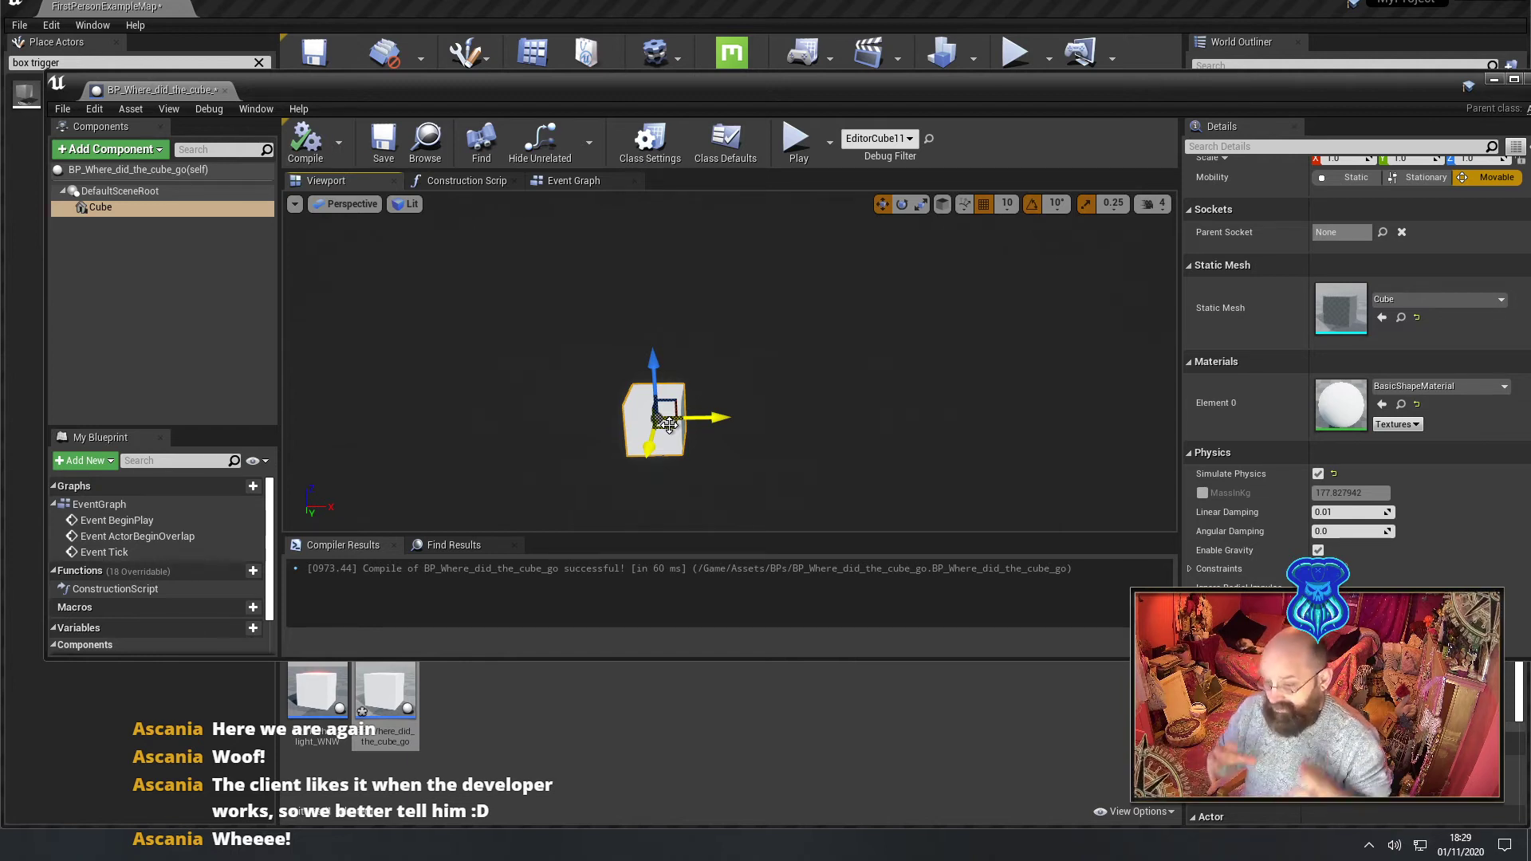
pyautogui.click(108, 150)
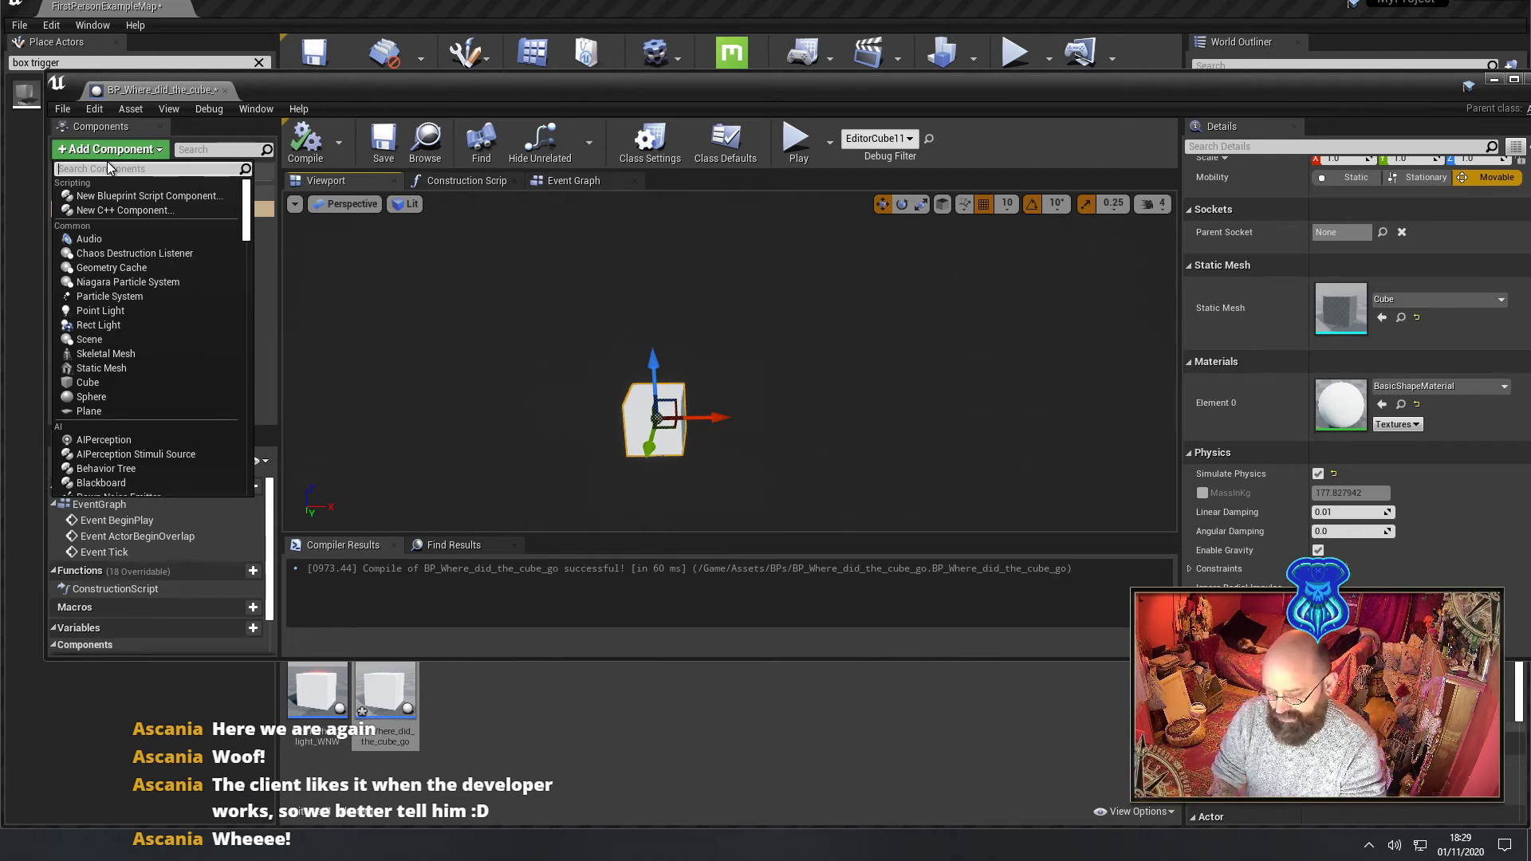
pyautogui.write('box')
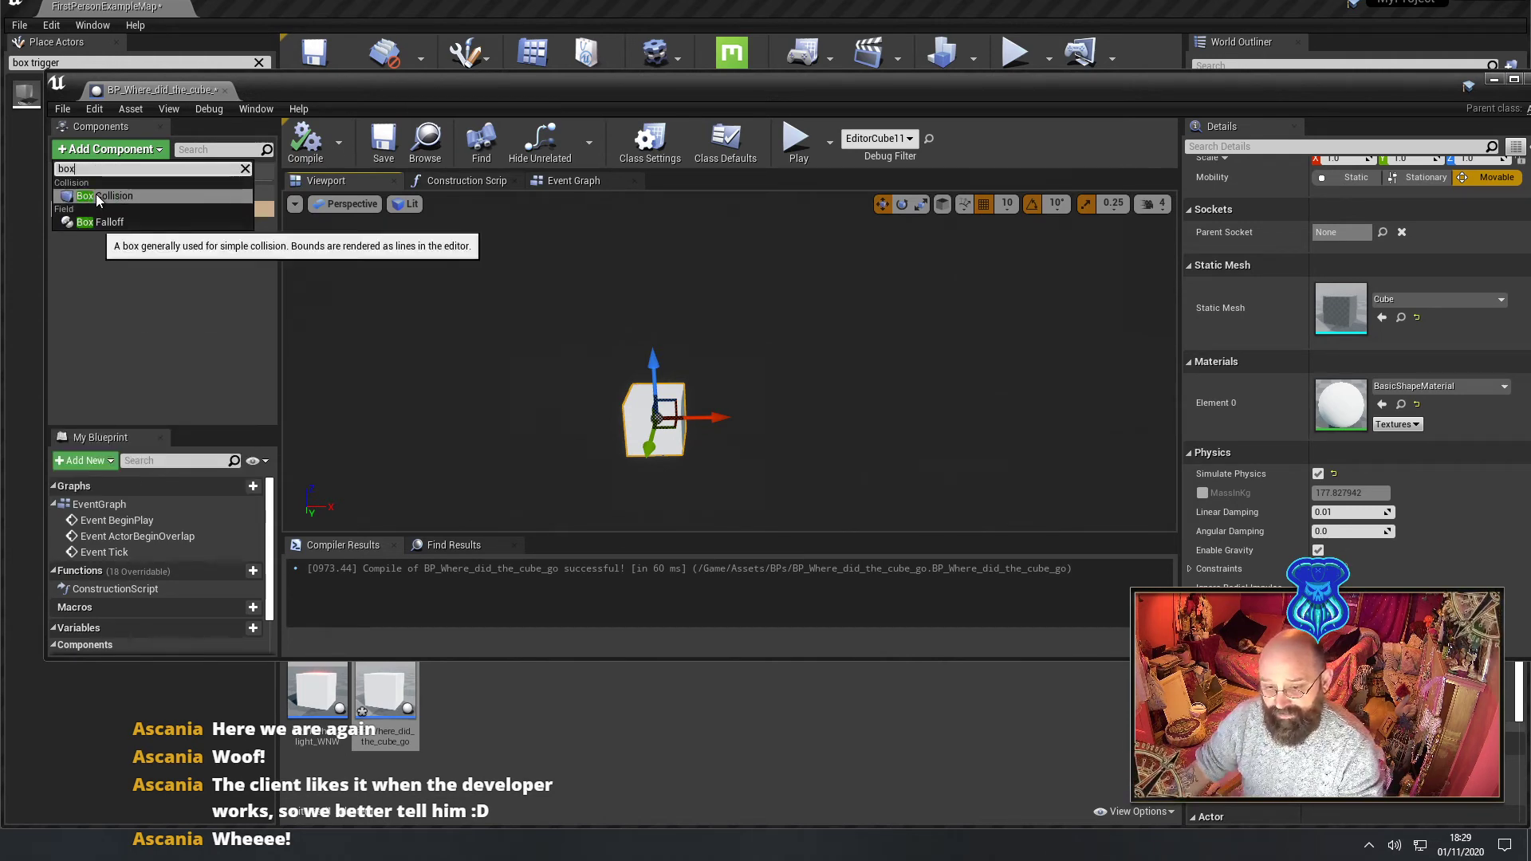
pyautogui.click(104, 197)
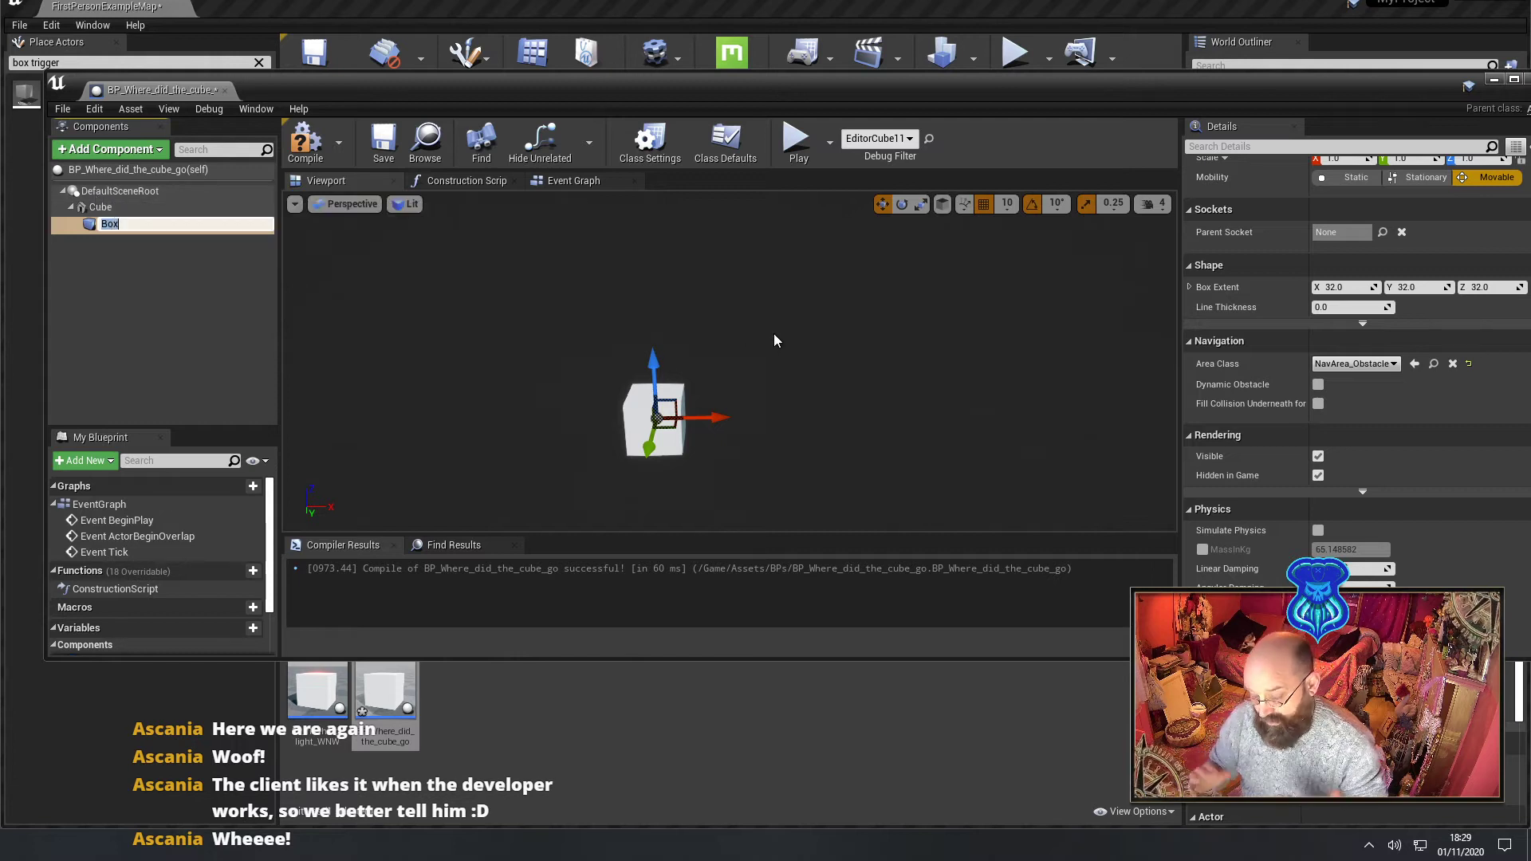
# - Set the Box collision component's Box Extent to 200 on X, Y and Z
pyautogui.moveTo(773, 341); pyautogui.dragTo(744, 390, button='right')
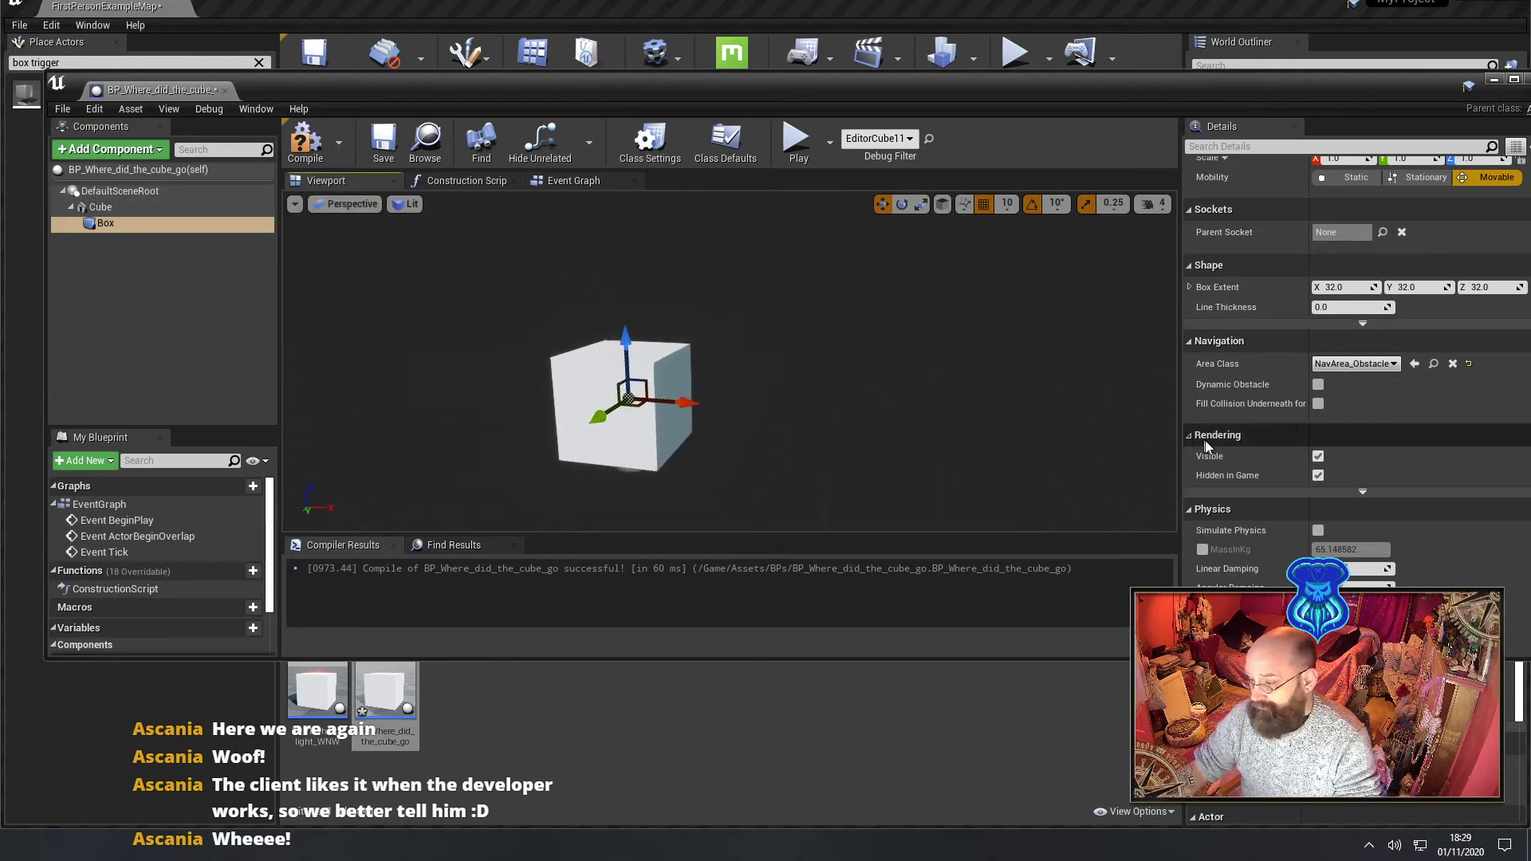
pyautogui.click(1356, 287)
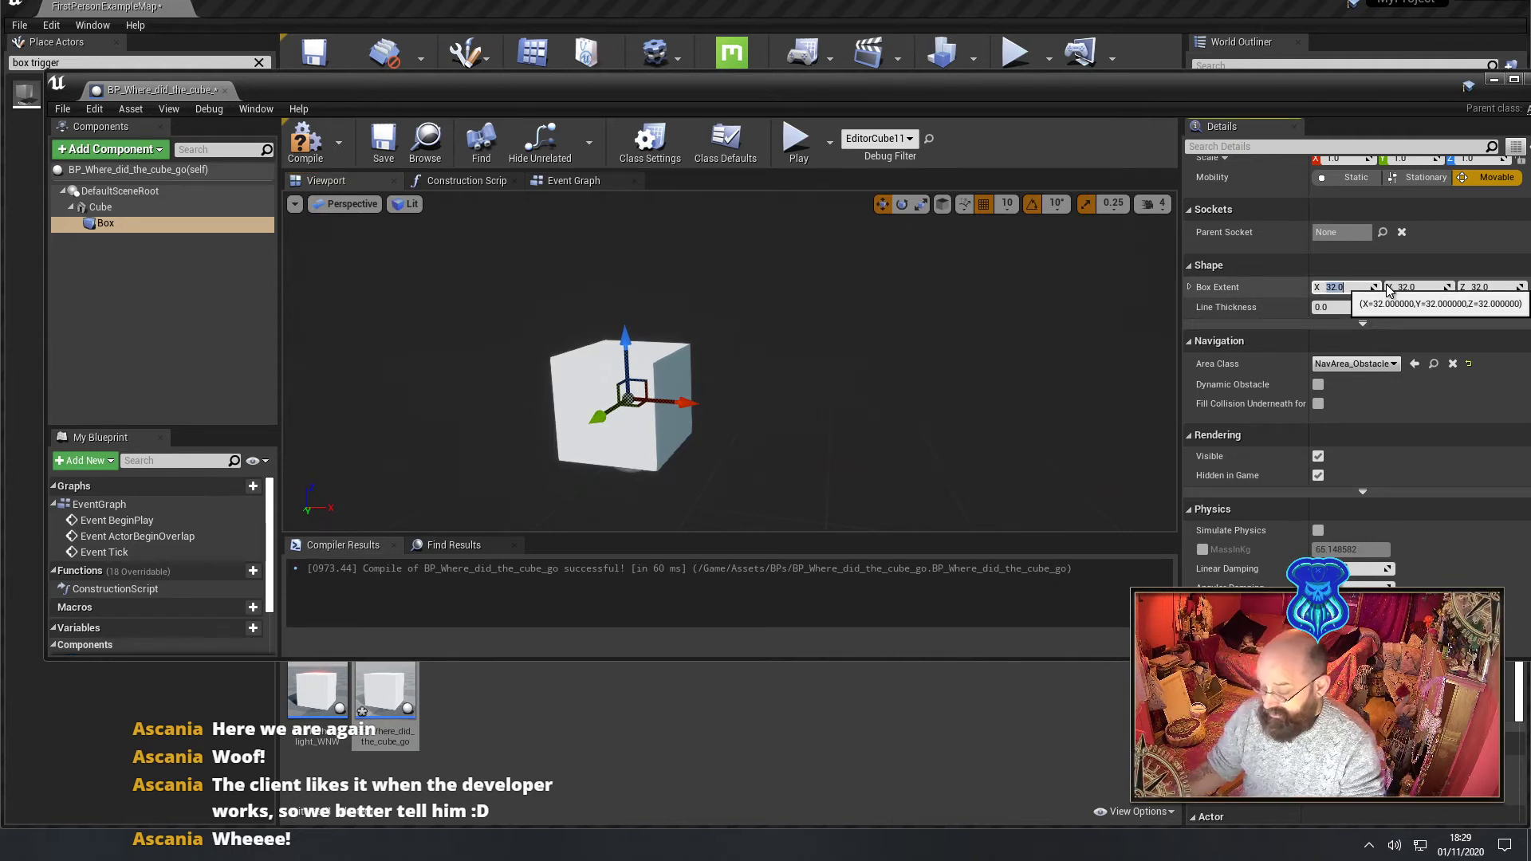
pyautogui.write('200')
pyautogui.press('Return')
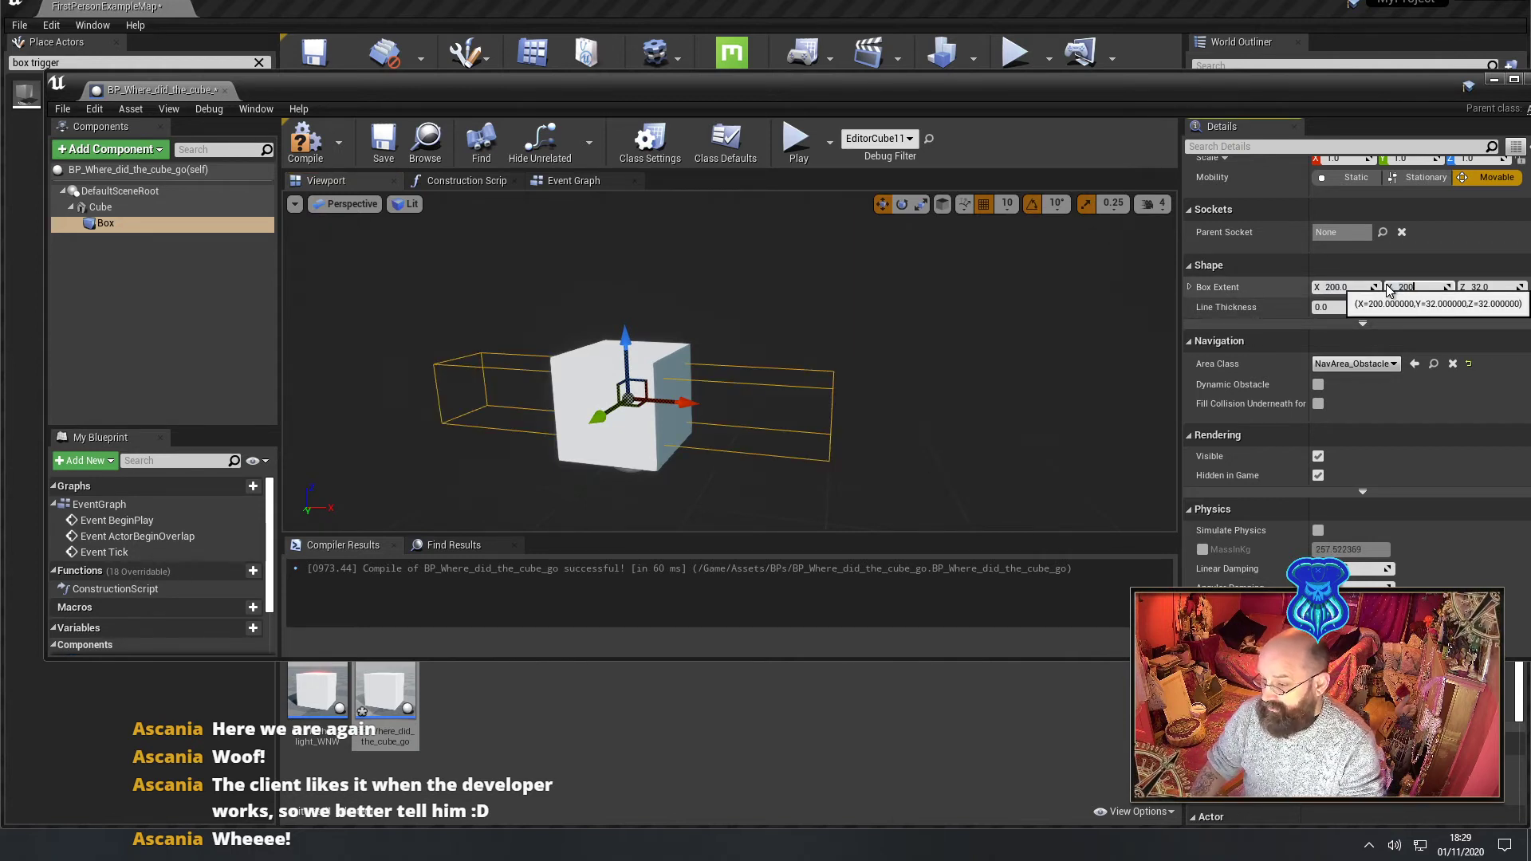
pyautogui.click(1388, 290)
pyautogui.write('200')
pyautogui.press('Tab')
pyautogui.write('200')
pyautogui.press('Tab')
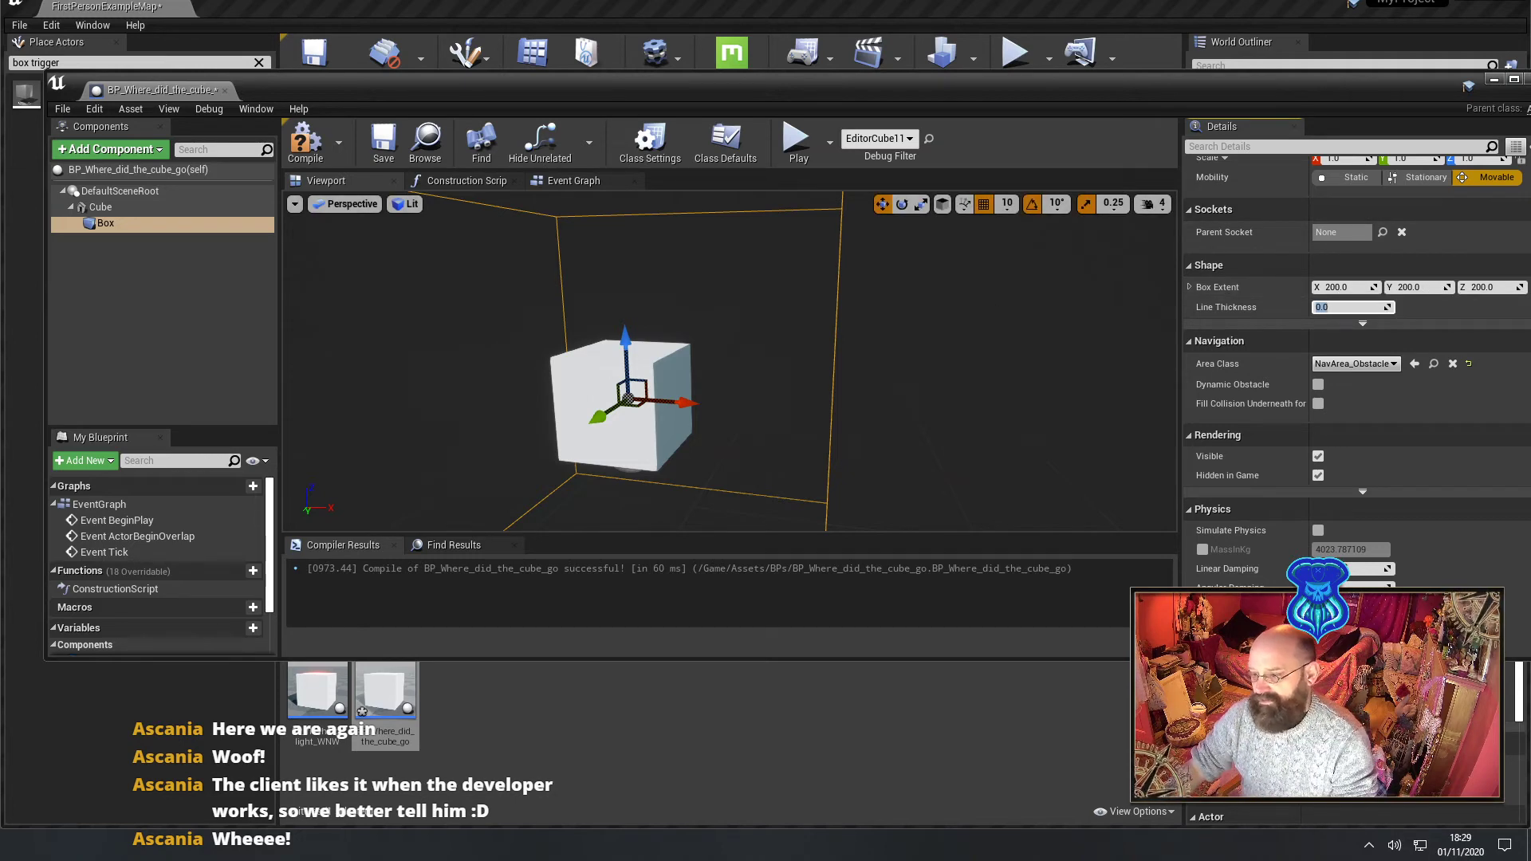
# - Delete the Event BeginPlay and Event Tick nodes from the Blueprint's Event Graph, keeping only Event ActorBeginOverlap
pyautogui.moveTo(829, 319); pyautogui.dragTo(821, 331, button='right')
pyautogui.click(585, 181)
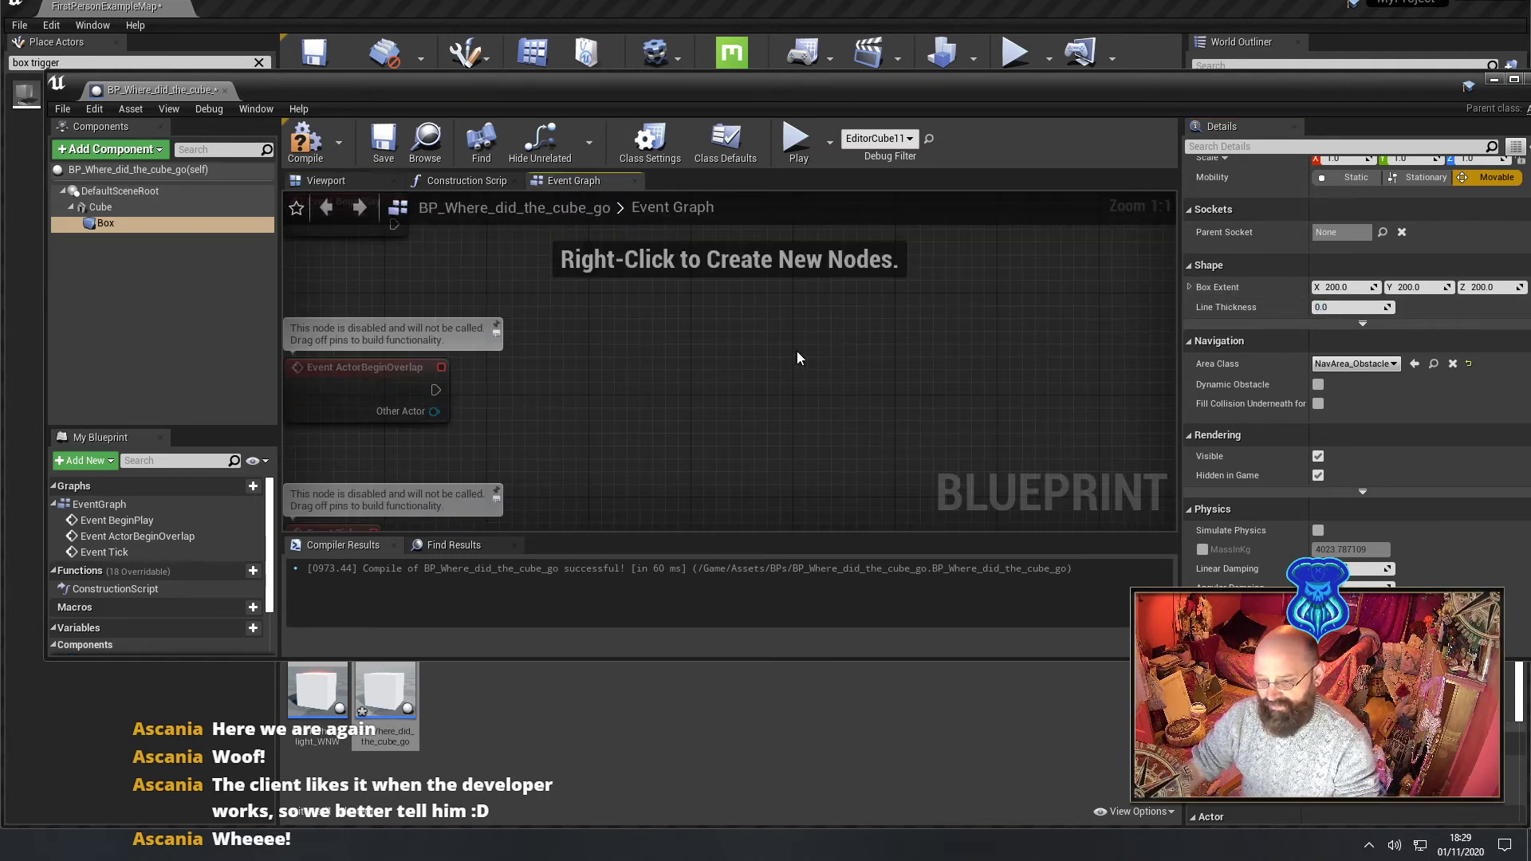
pyautogui.scroll(-4, 798, 358)
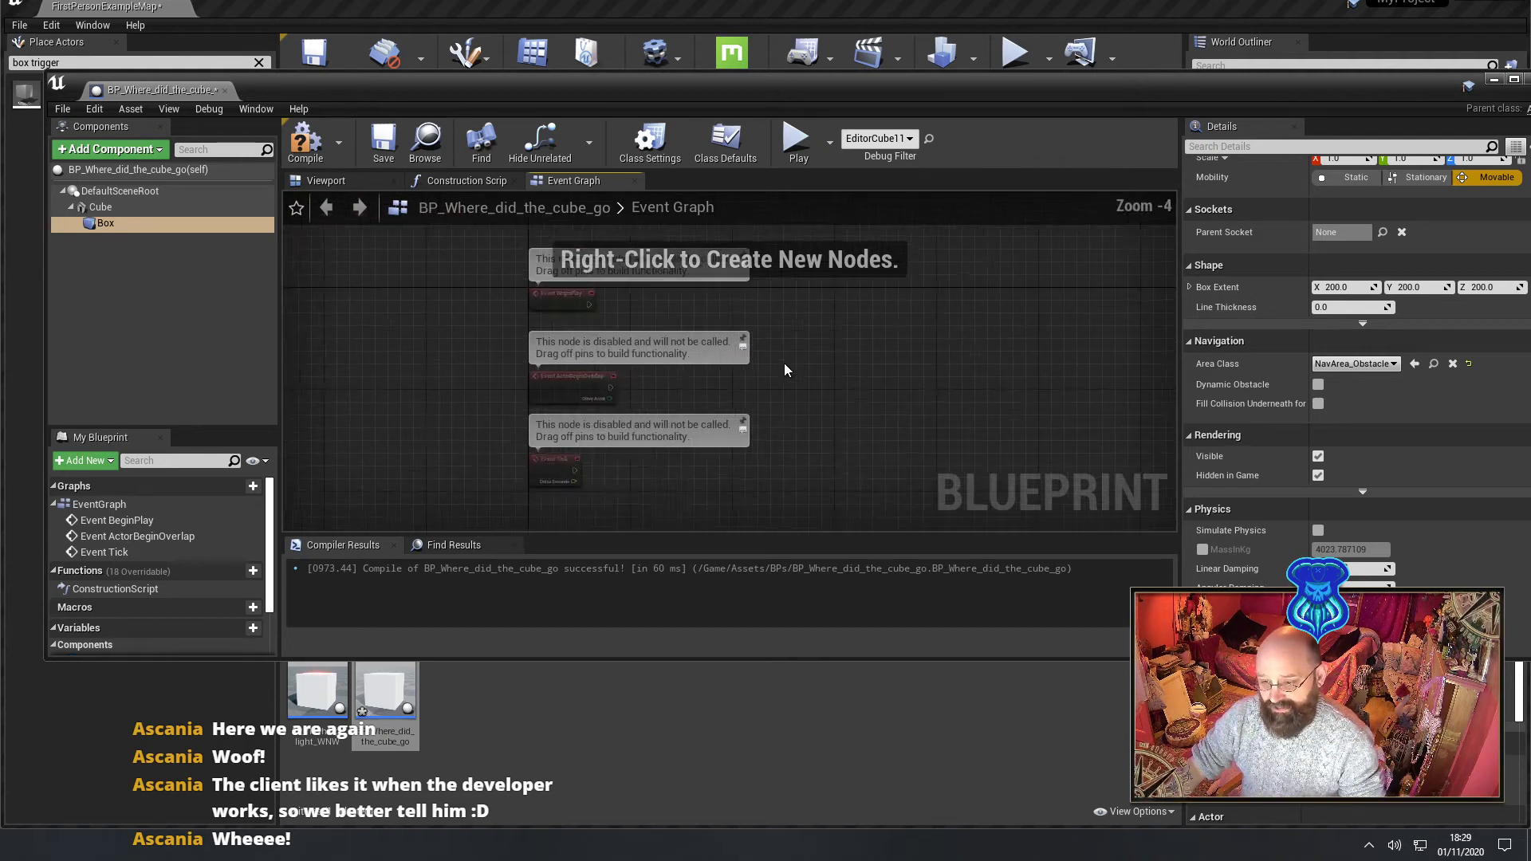
pyautogui.moveTo(785, 369); pyautogui.dragTo(665, 365, button='right')
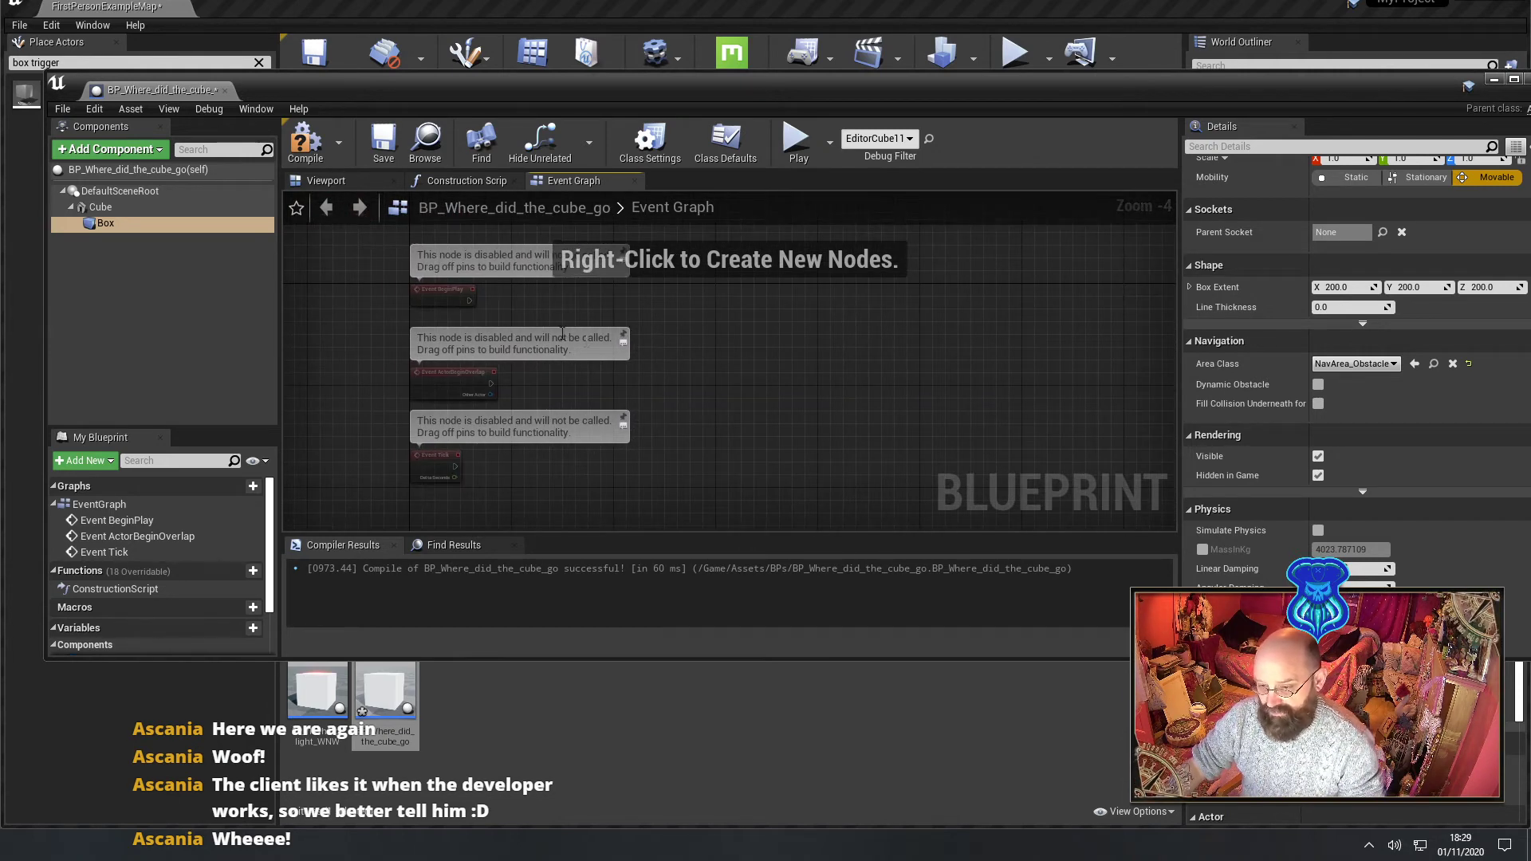
pyautogui.scroll(1, 450, 386)
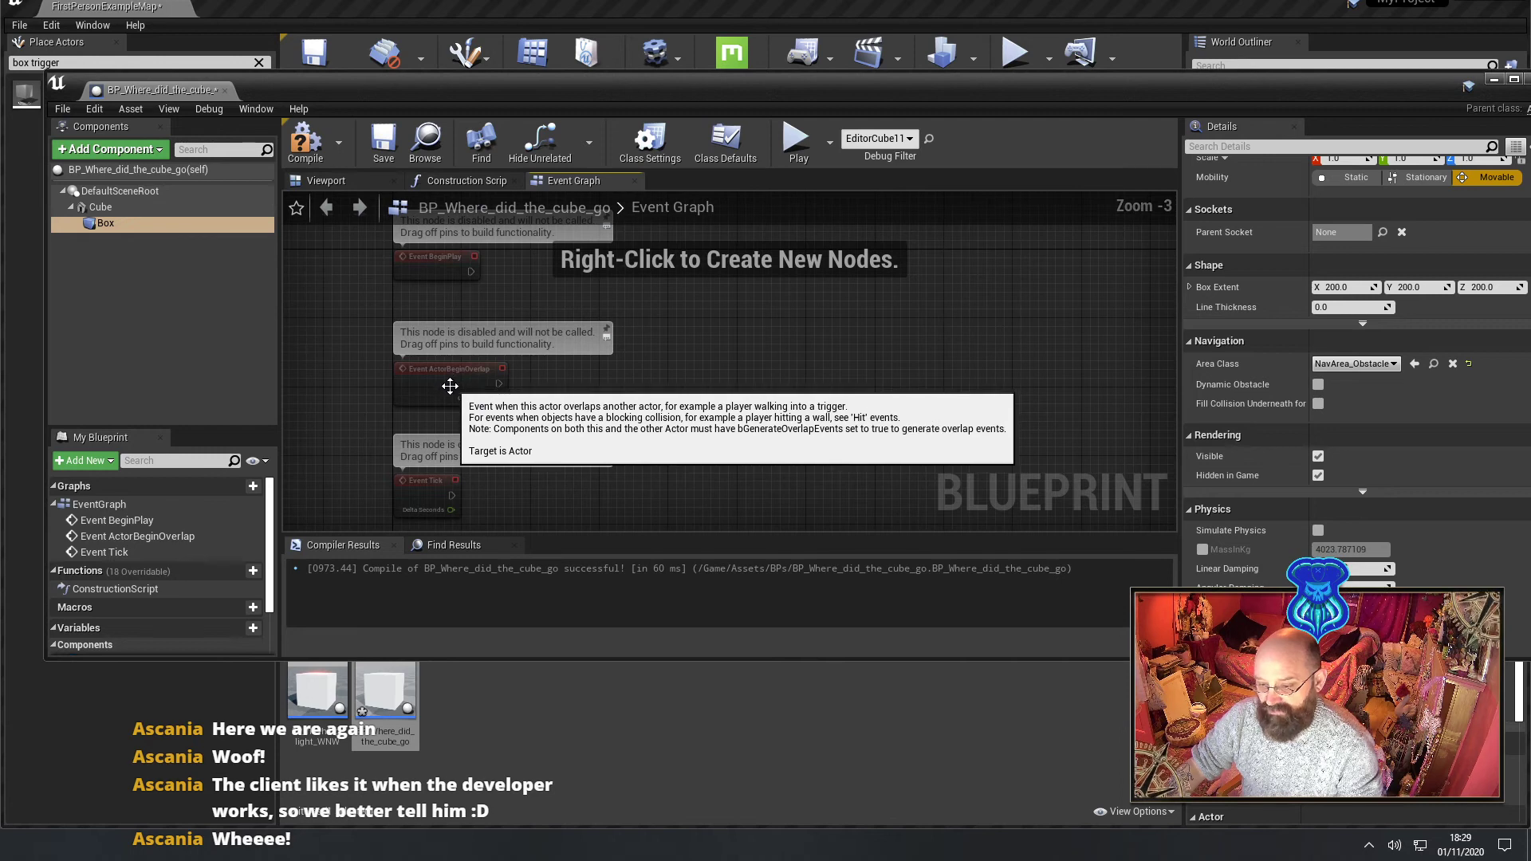
pyautogui.scroll(-1, 450, 386)
pyautogui.click(441, 297)
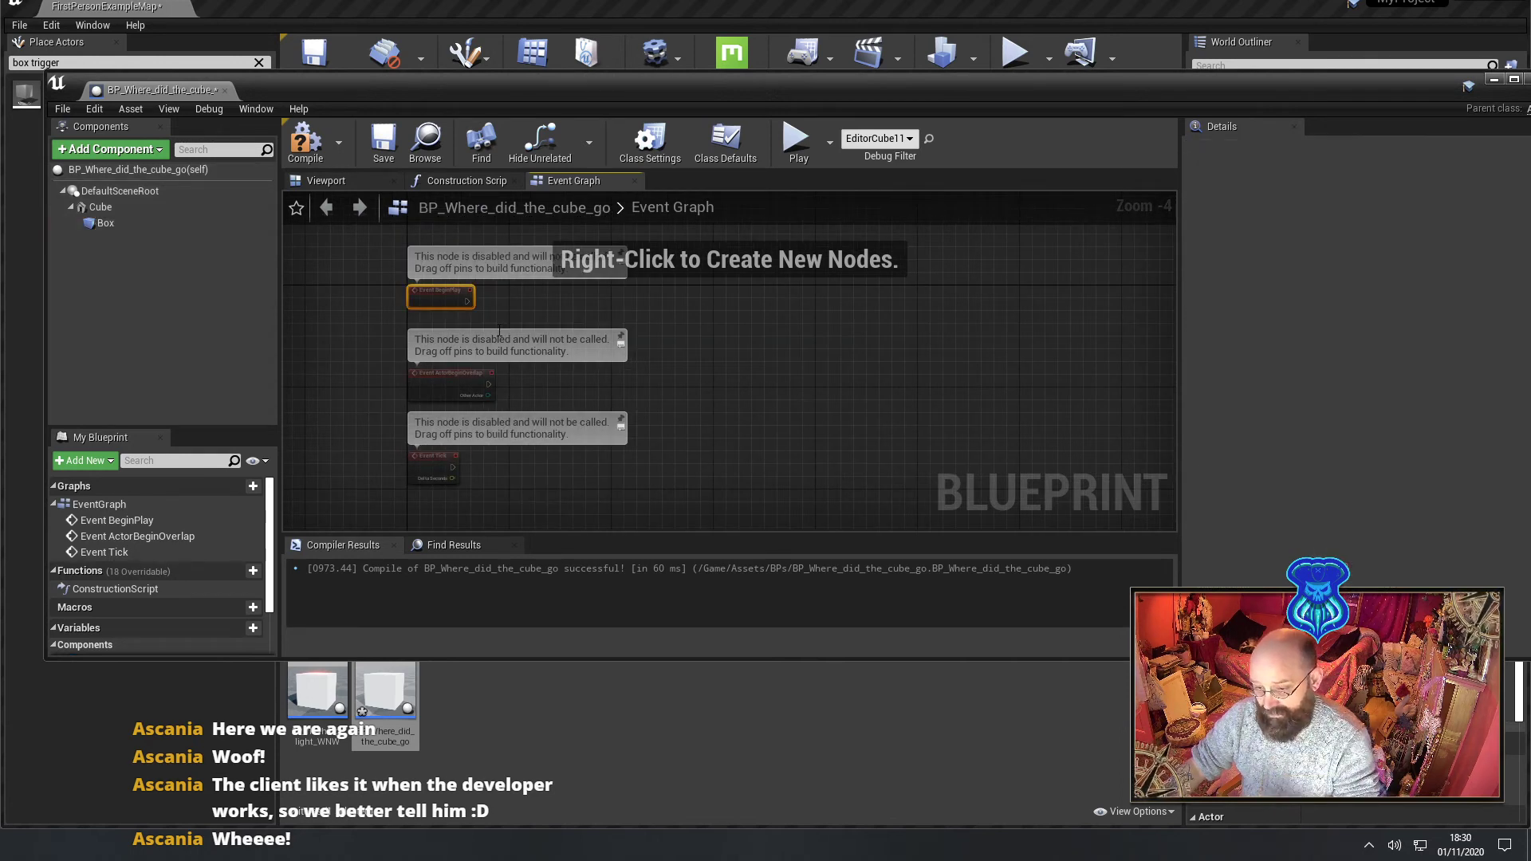
pyautogui.press('Delete')
pyautogui.click(439, 474)
pyautogui.press('Delete')
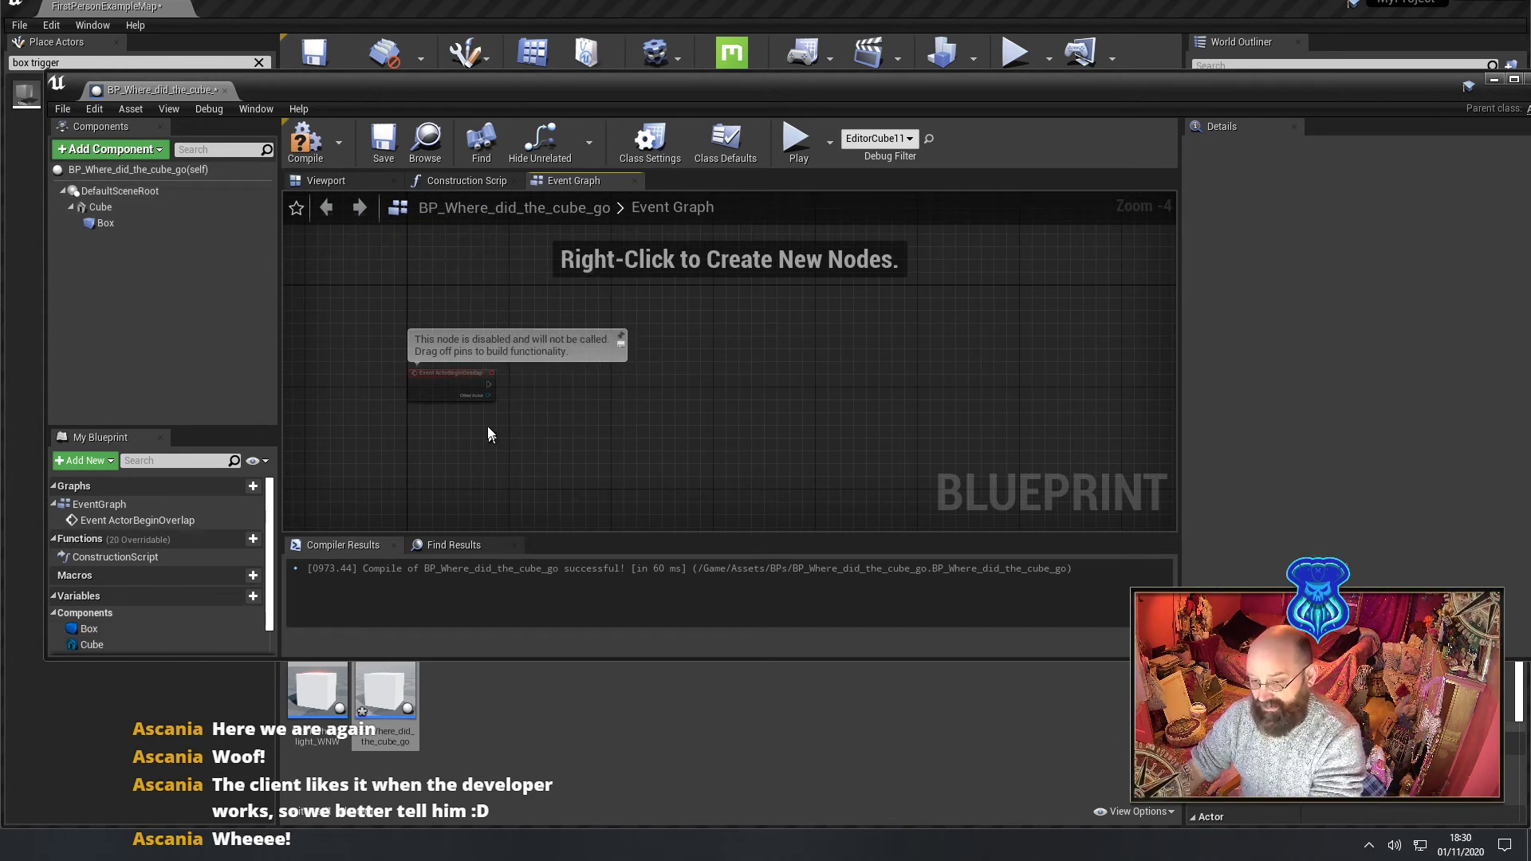
pyautogui.scroll(4, 490, 430)
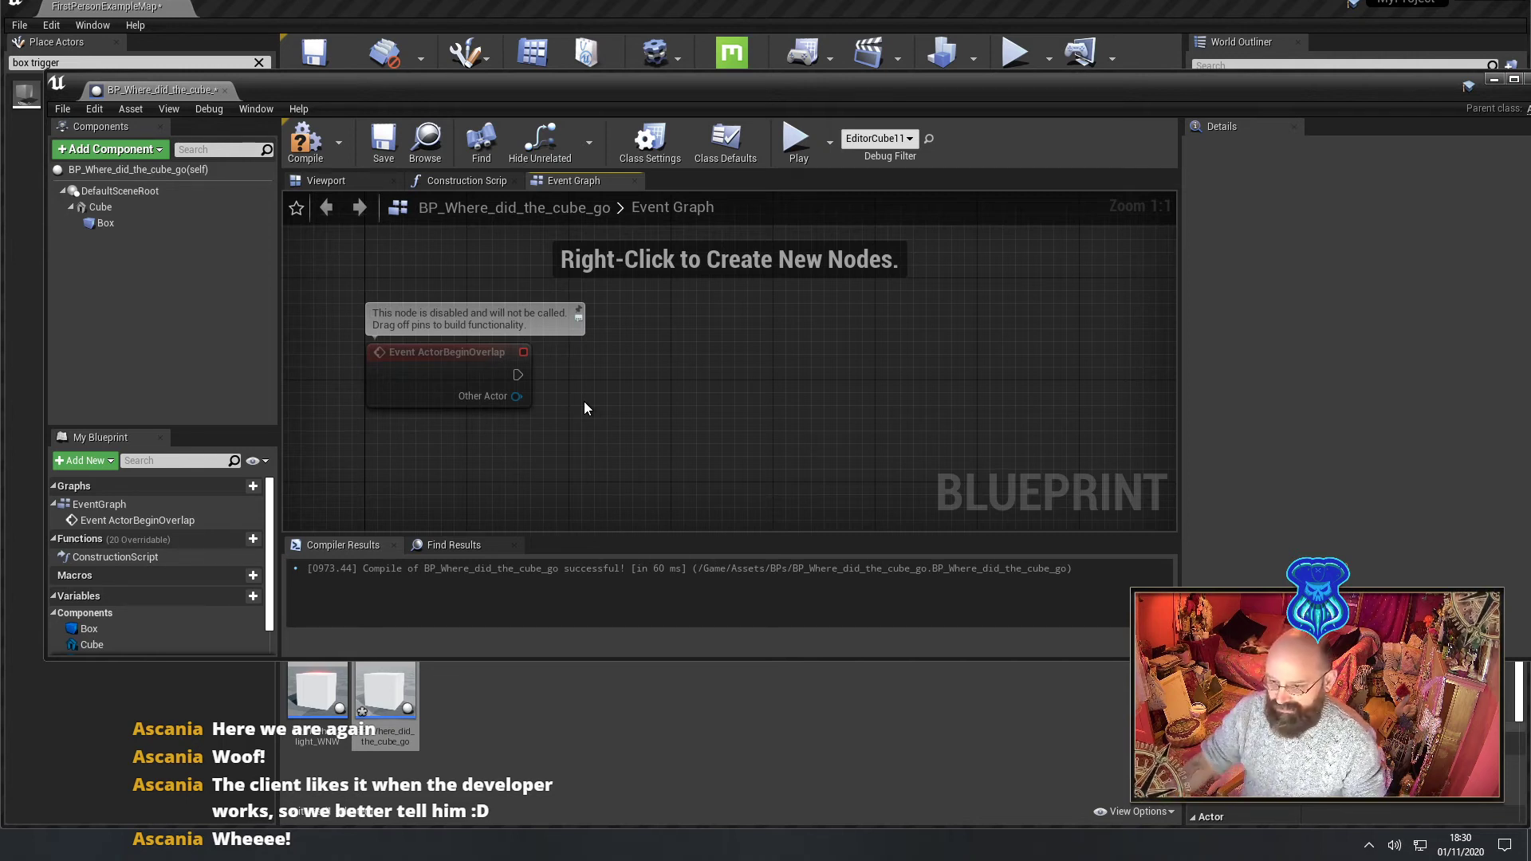
# - Add a Set World Scale 3D node targeting a Cube component reference and connect Event ActorBeginOverlap to its execution input
pyautogui.click(97, 210)
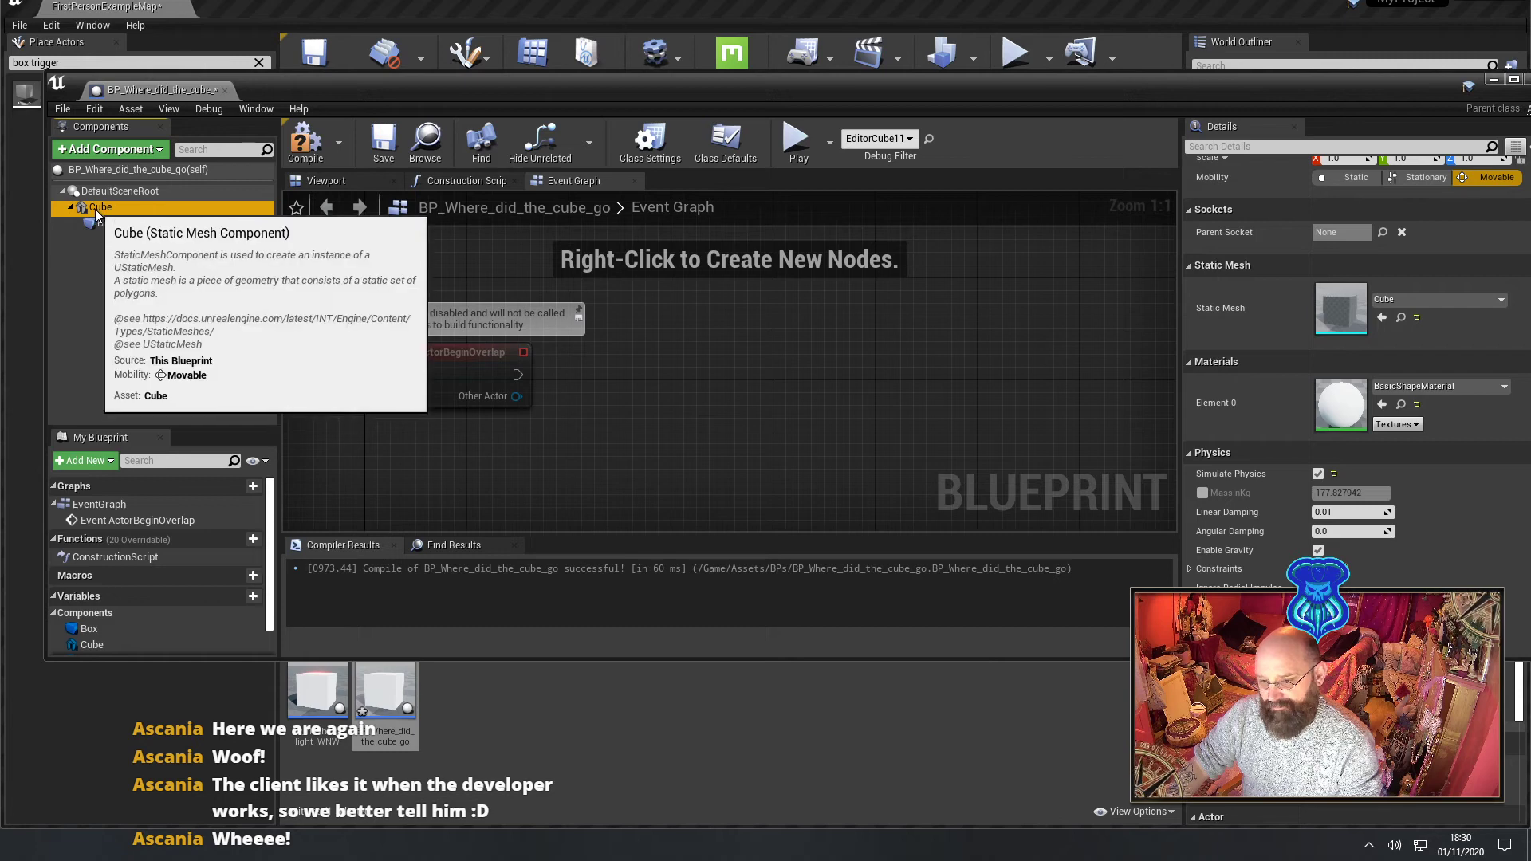
pyautogui.moveTo(96, 210); pyautogui.dragTo(821, 388)
pyautogui.write('set scale')
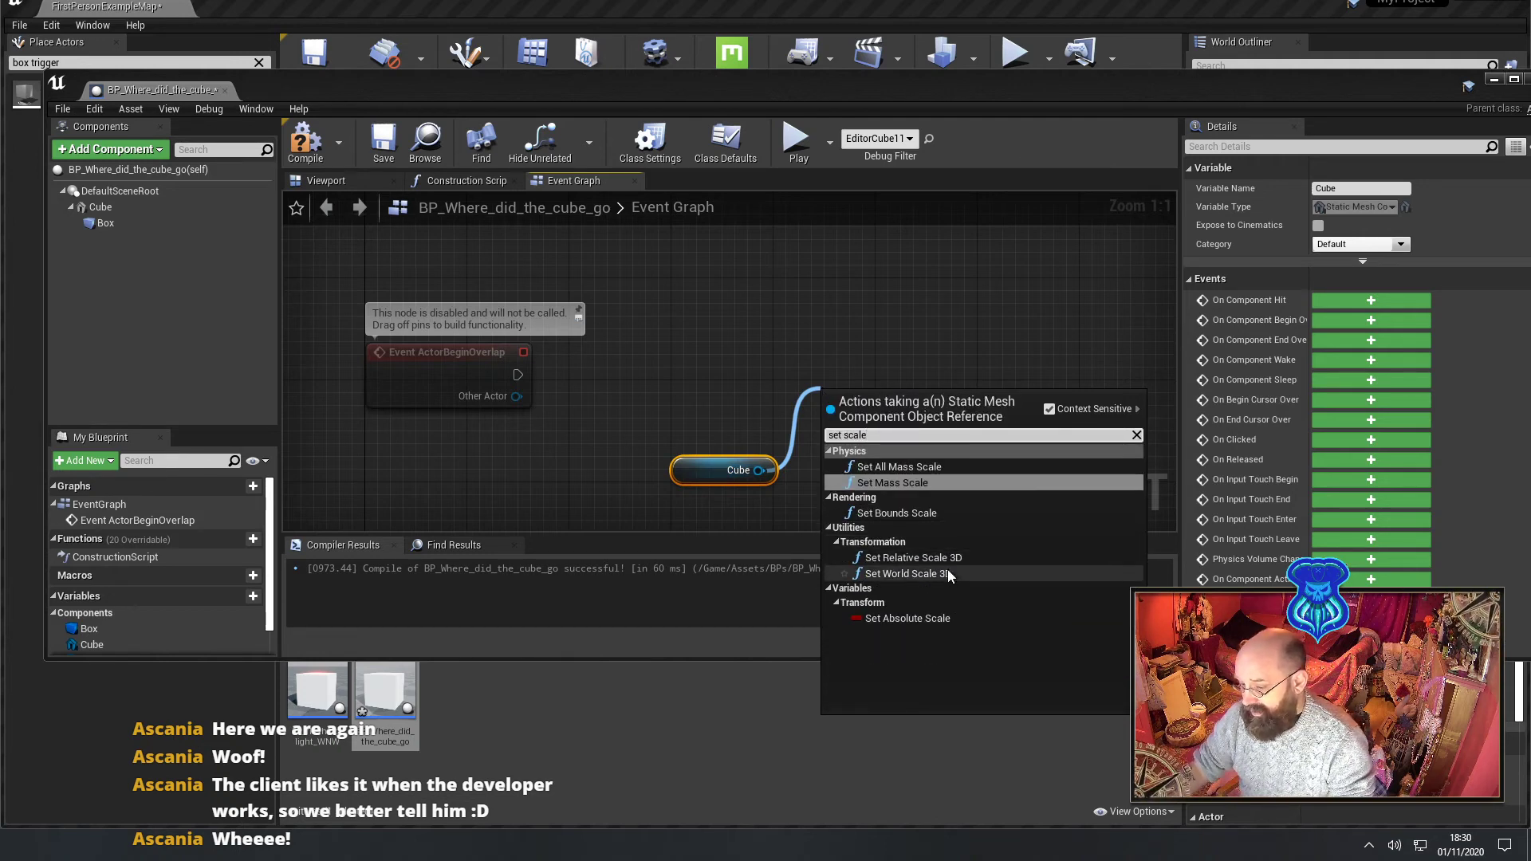
pyautogui.click(925, 573)
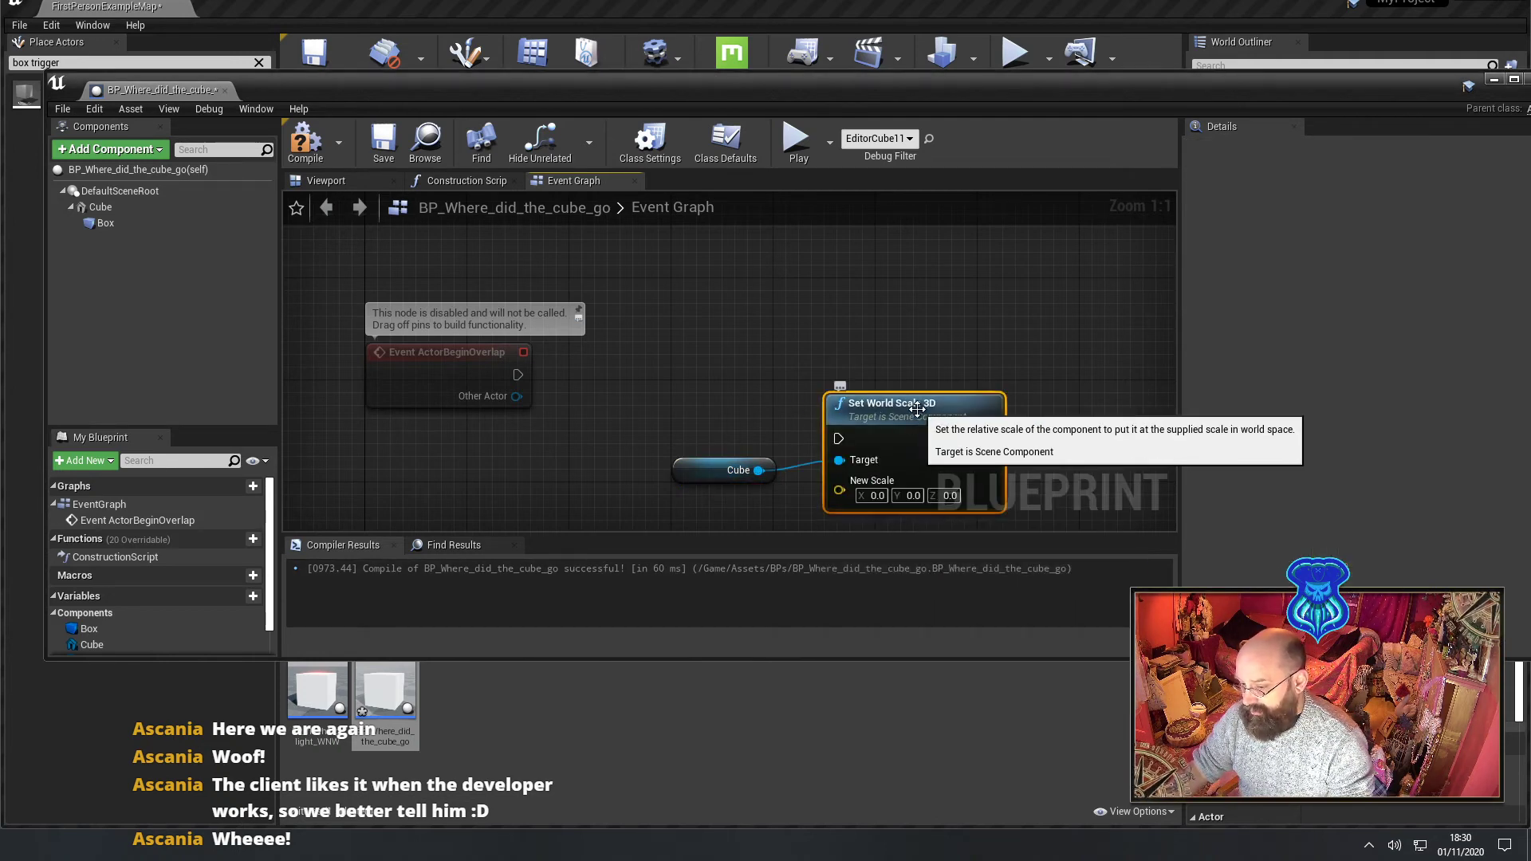
pyautogui.moveTo(885, 403); pyautogui.dragTo(872, 339)
pyautogui.moveTo(517, 374); pyautogui.dragTo(827, 375)
# - Set the Set World Scale 3D node's New Scale to 0.1 on X, Y and Z, and compile and save the Blueprint
pyautogui.click(863, 431)
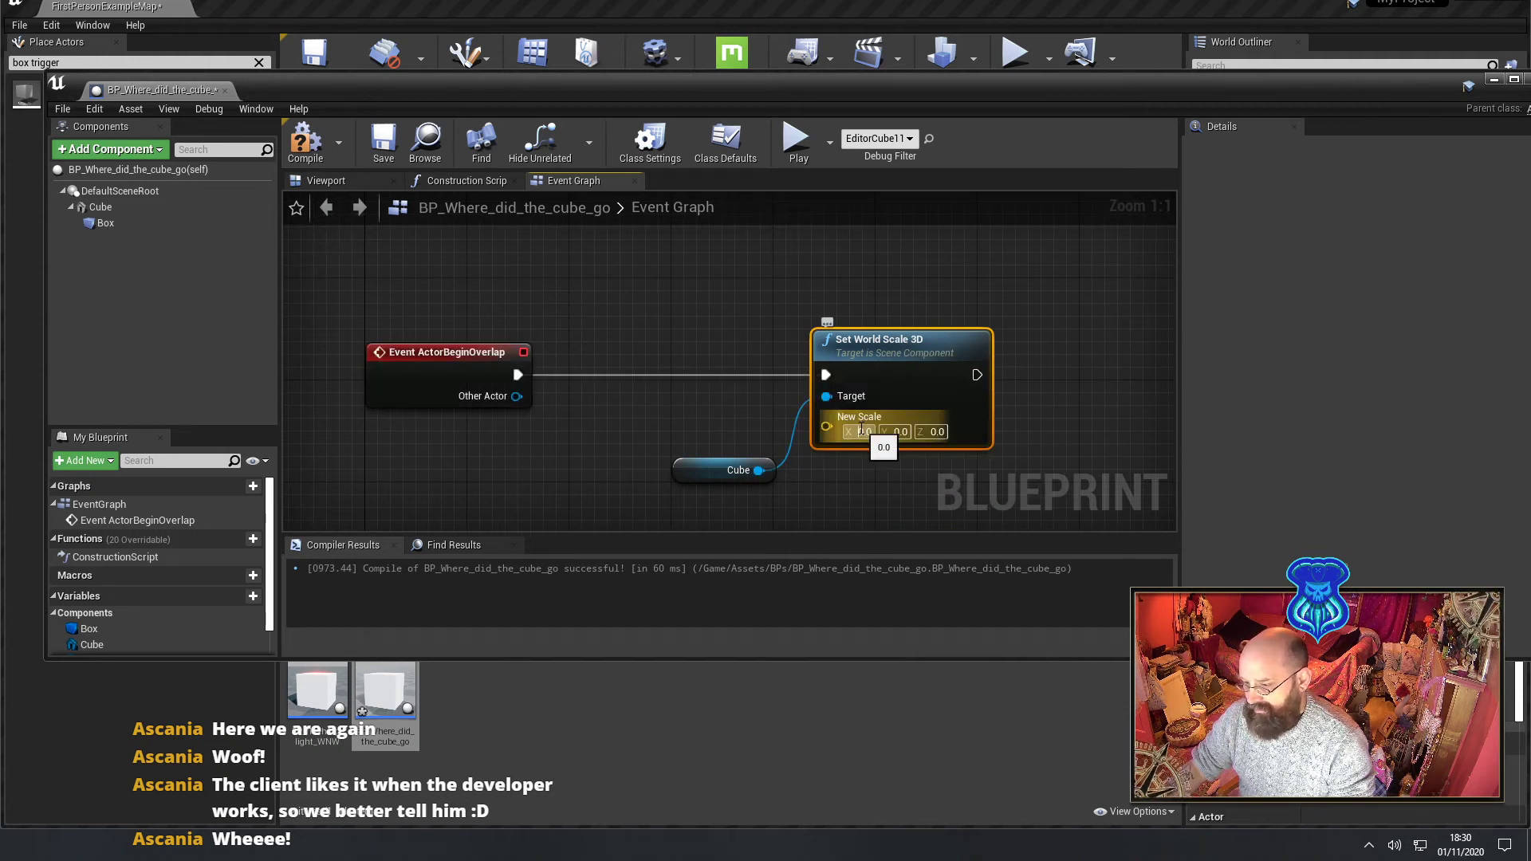
pyautogui.write('0.1')
pyautogui.press('Tab')
pyautogui.write('0.1')
pyautogui.press('Tab')
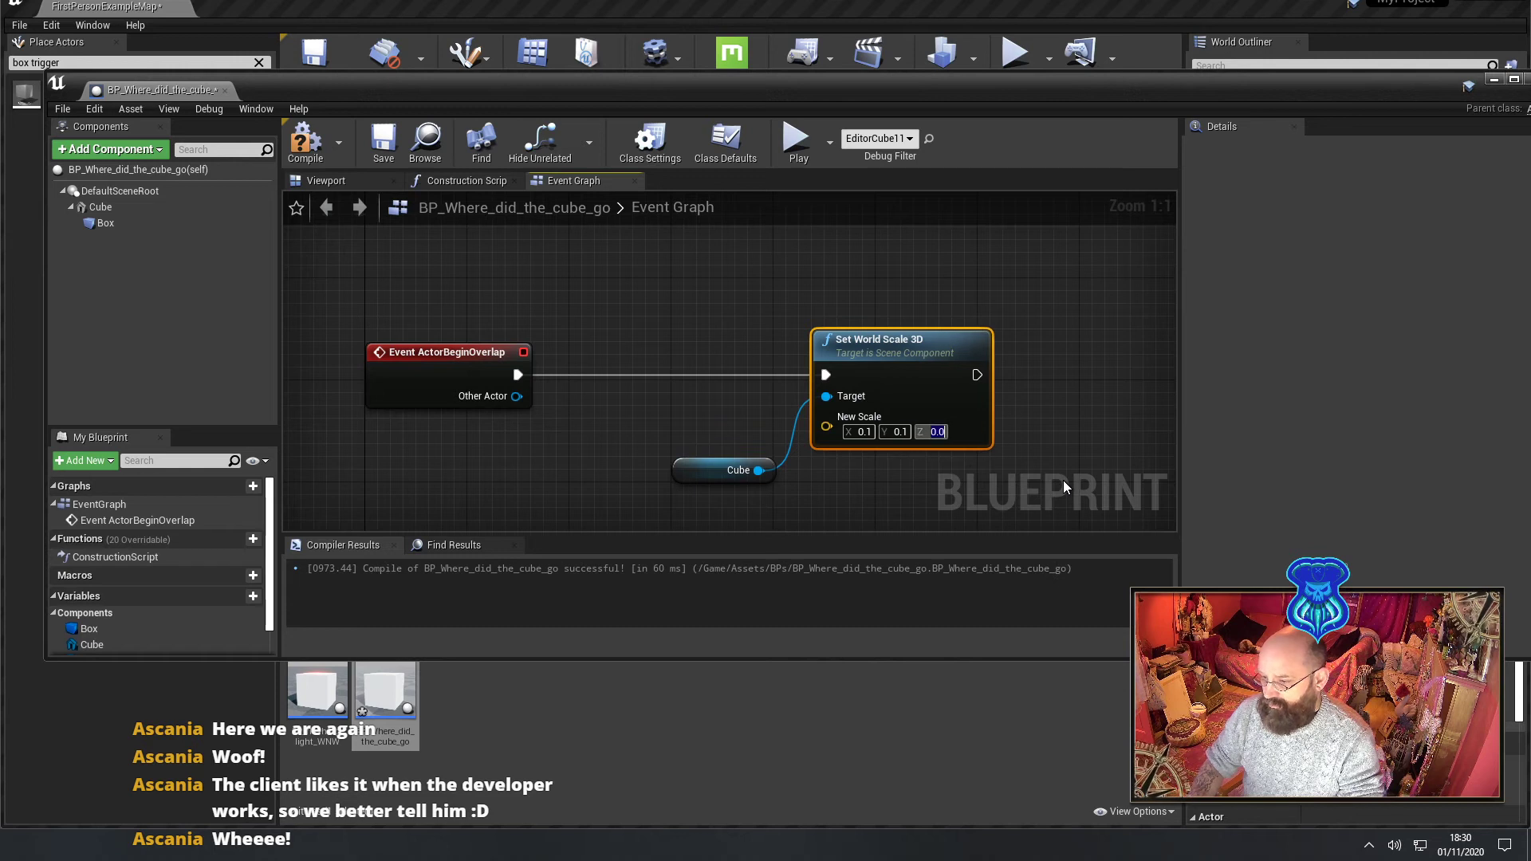
pyautogui.write('0.1')
pyautogui.press('Return')
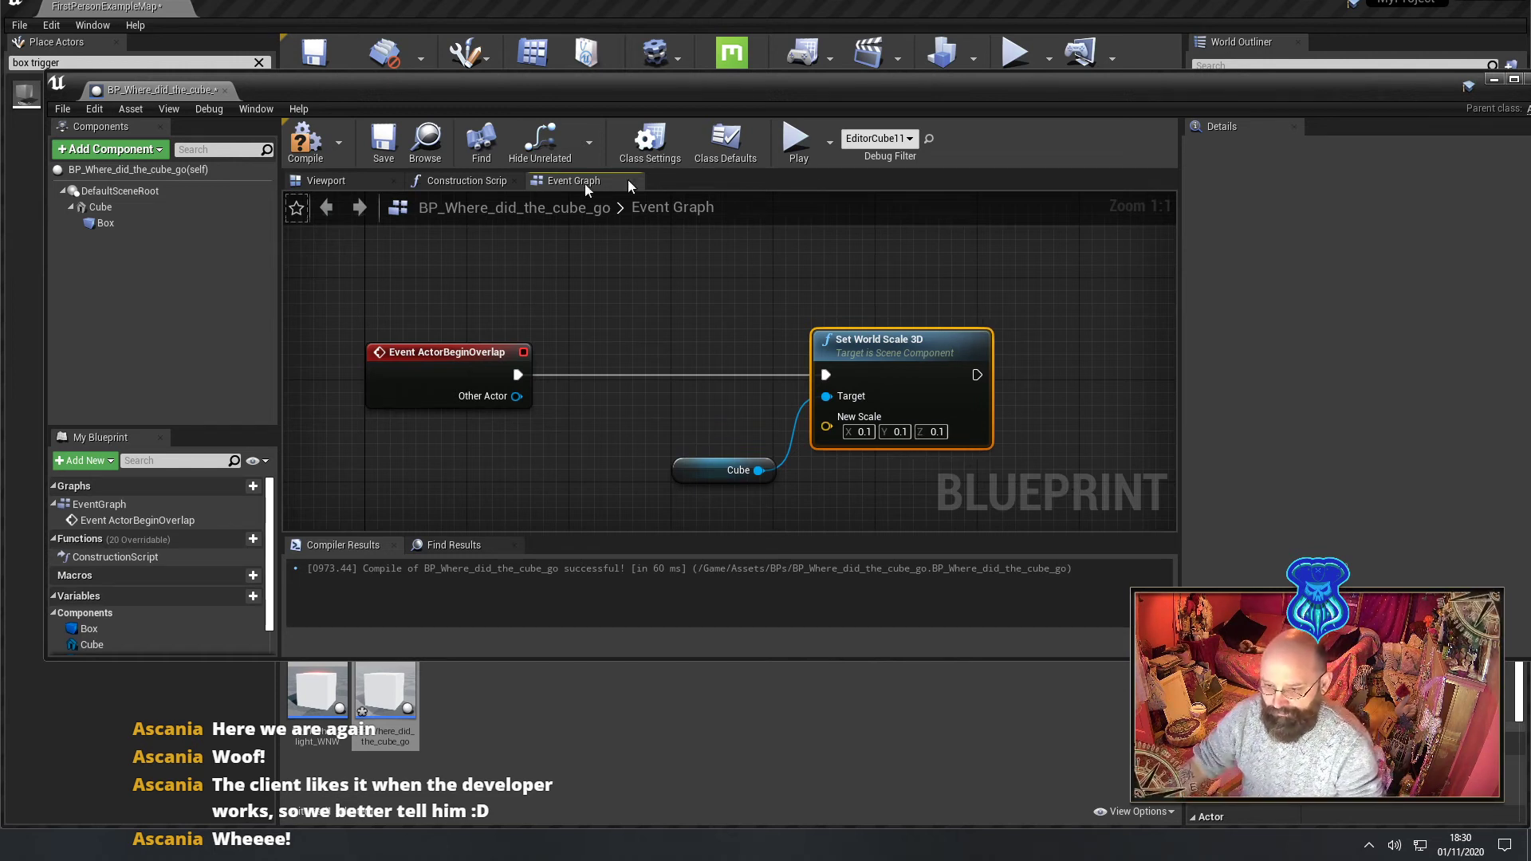
pyautogui.click(306, 142)
pyautogui.click(381, 143)
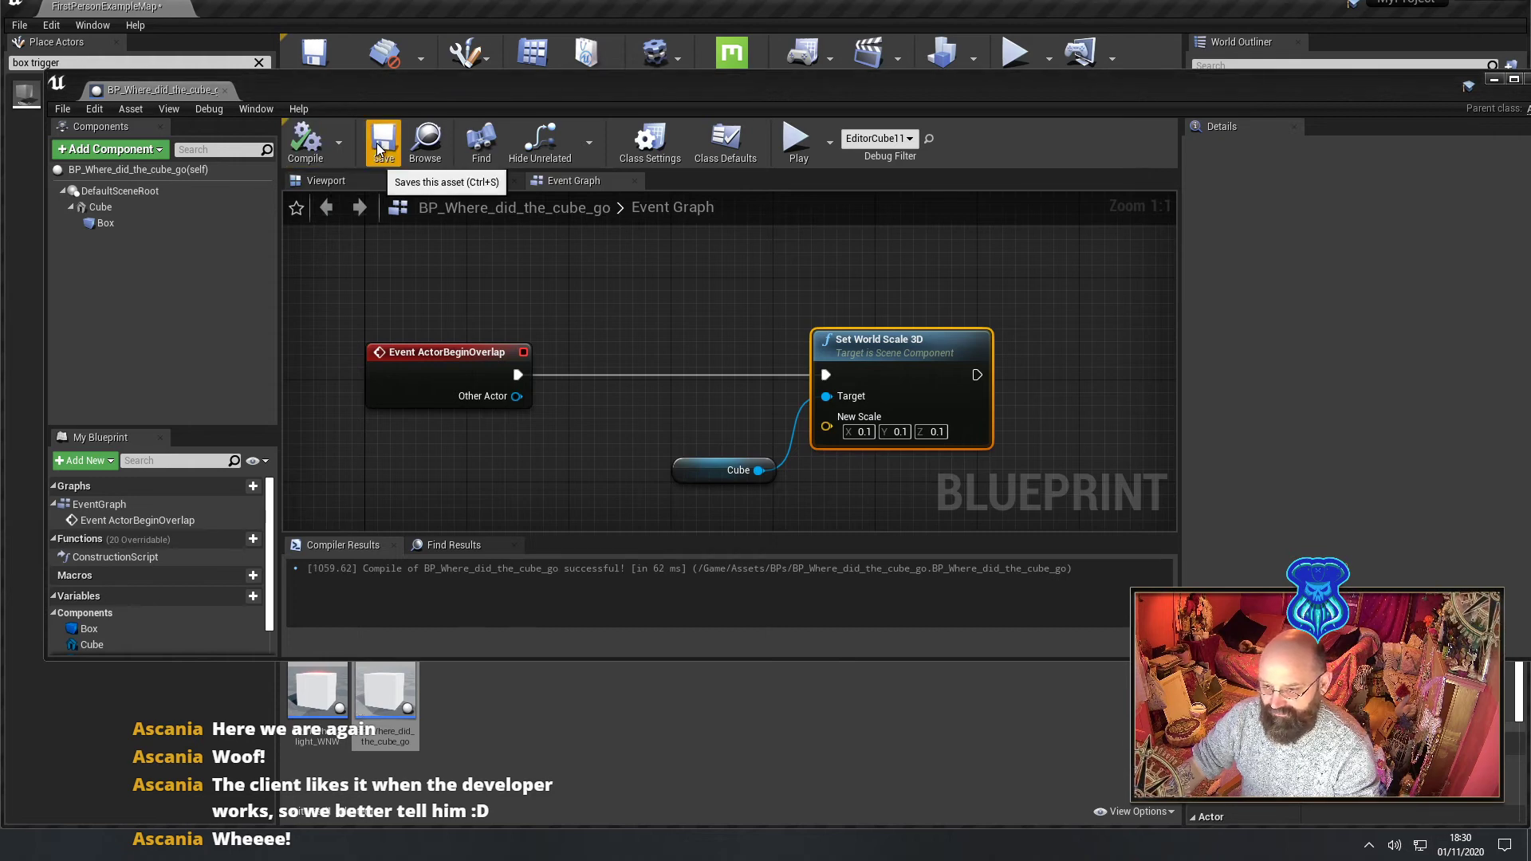
# - Return to the level and play-test it by walking up to the Blueprint cube to trigger its overlap, and stop the session
pyautogui.click(228, 91)
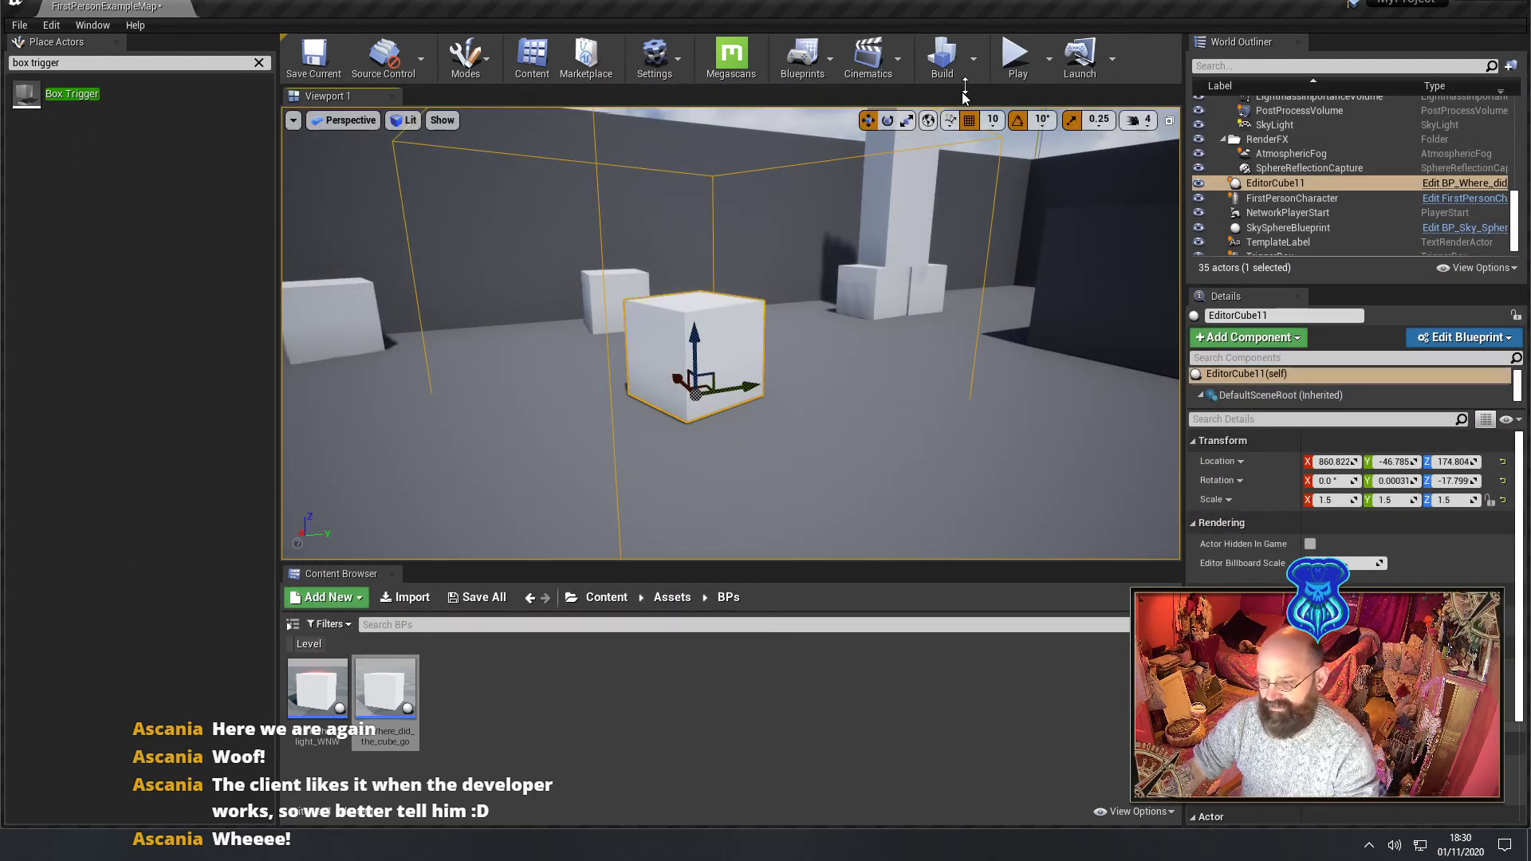
pyautogui.click(1015, 56)
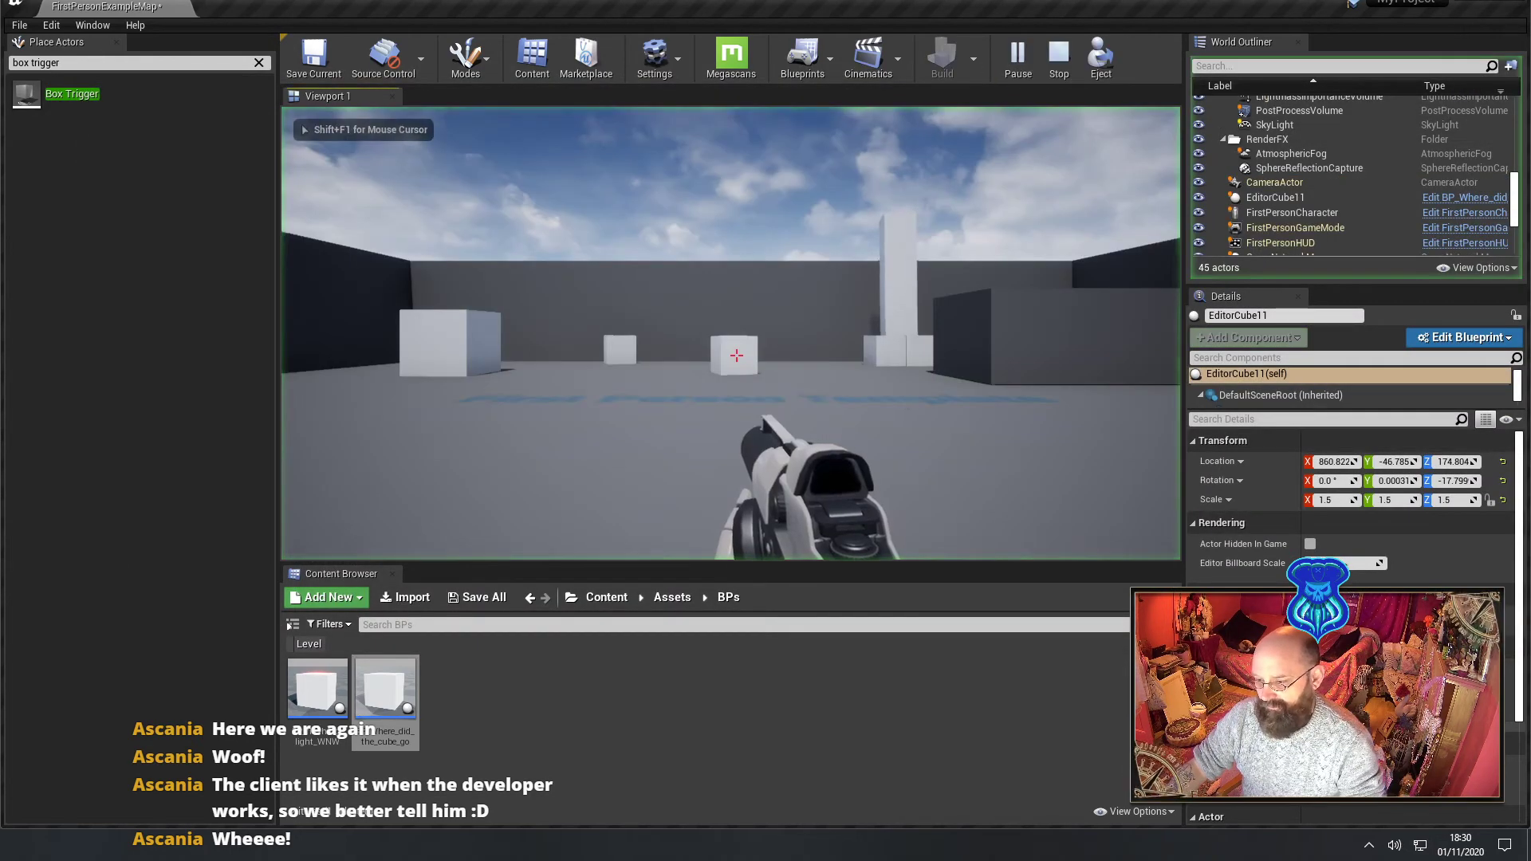
pyautogui.press('w')
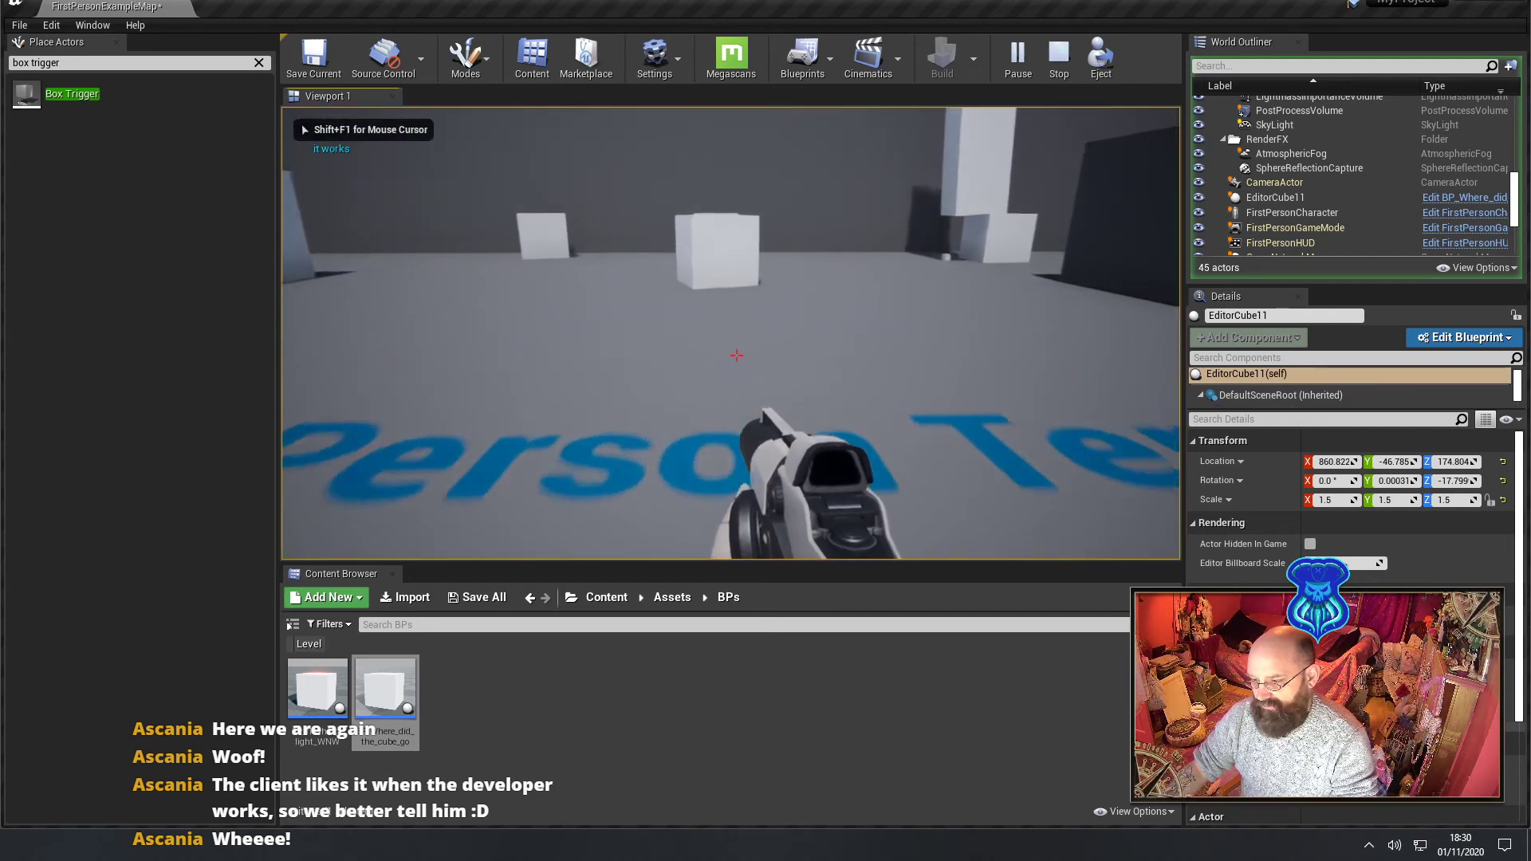
pyautogui.press('w')
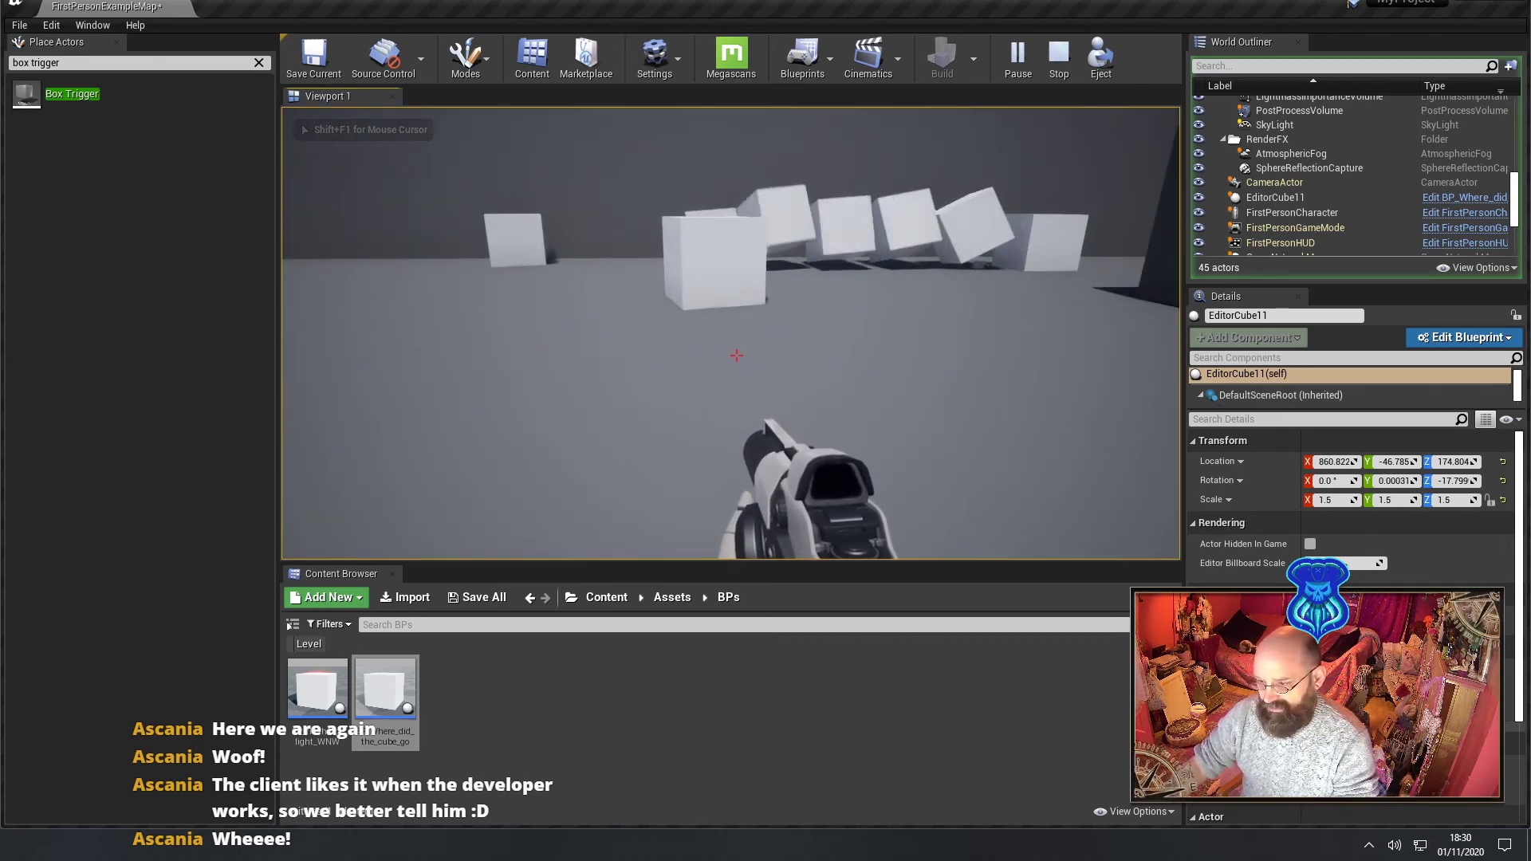
pyautogui.press('w')
pyautogui.click(736, 354)
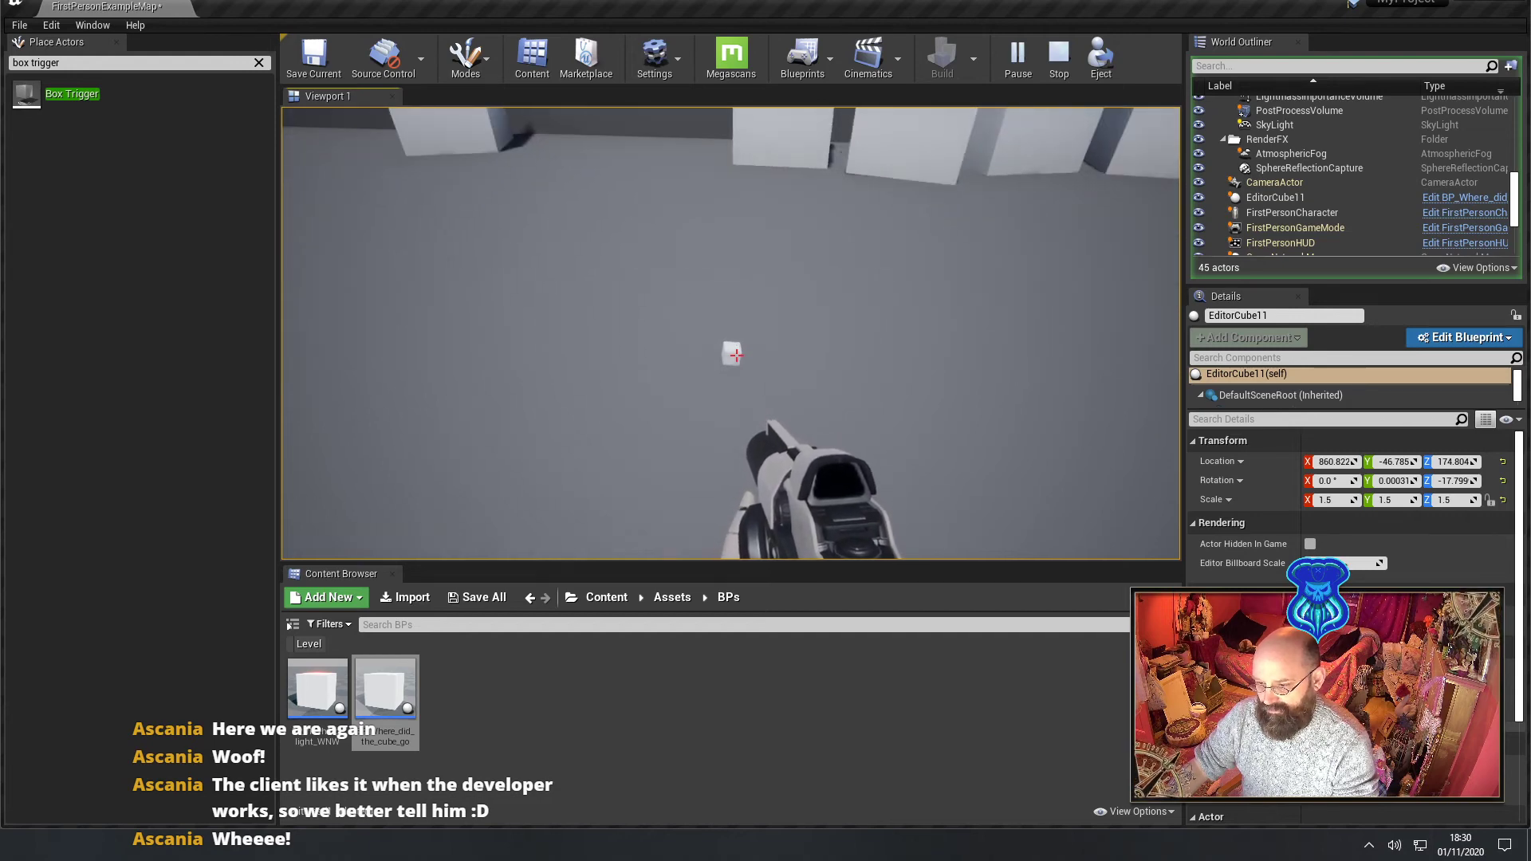
pyautogui.press('Escape')
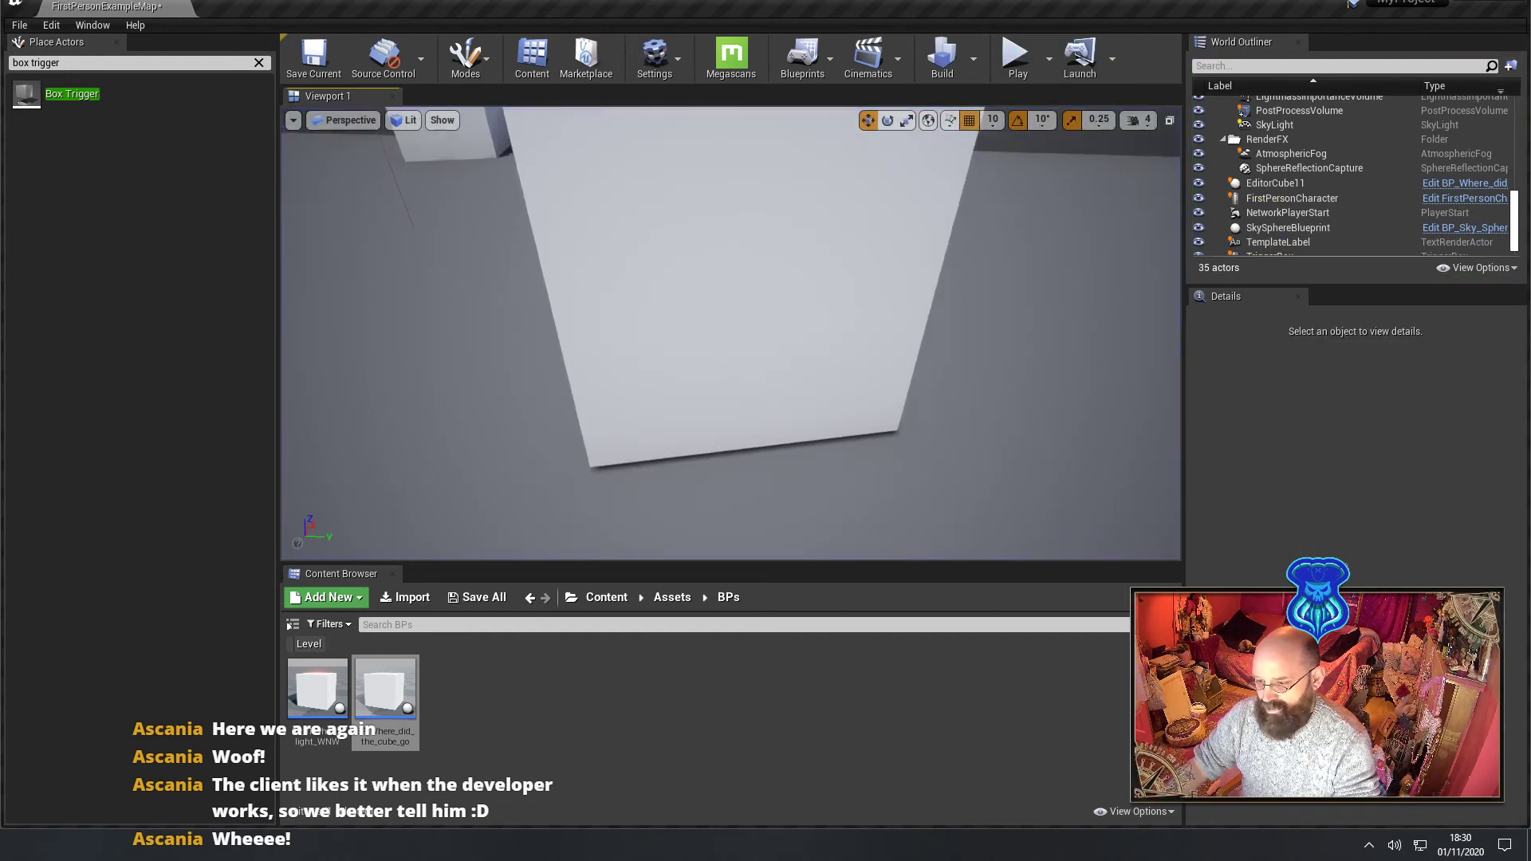
# - Duplicate the EditorCube11 Blueprint cube straight up, stacking the copy on top at about Z 324.8
pyautogui.press('s')
pyautogui.moveTo(731, 332); pyautogui.dragTo(717, 393, button='right')
pyautogui.click(707, 381)
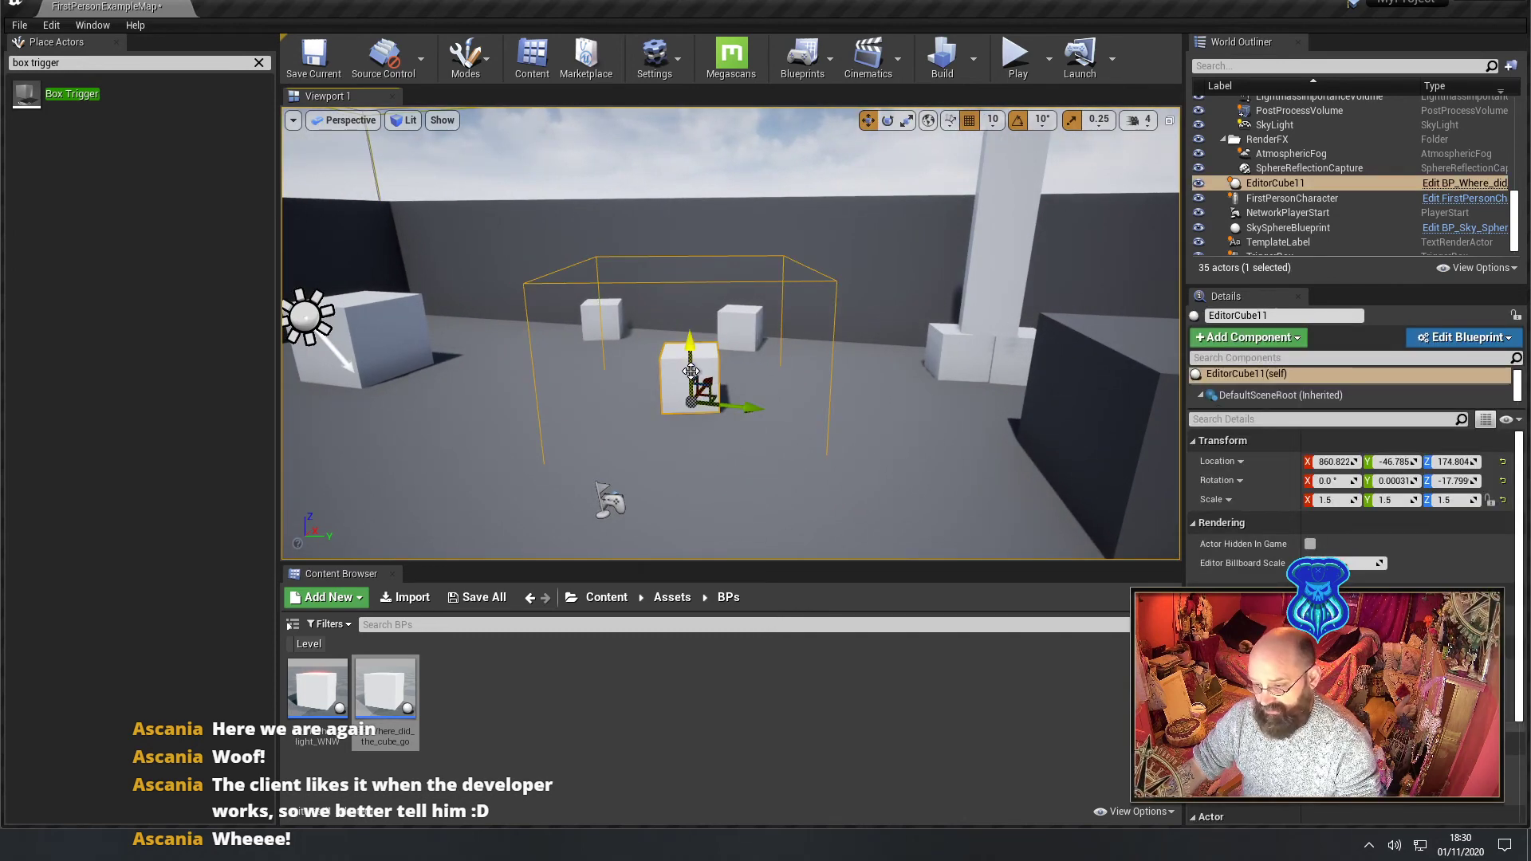
pyautogui.keyDown('alt'); pyautogui.moveTo(690, 371); pyautogui.dragTo(691, 319); pyautogui.keyUp('alt')
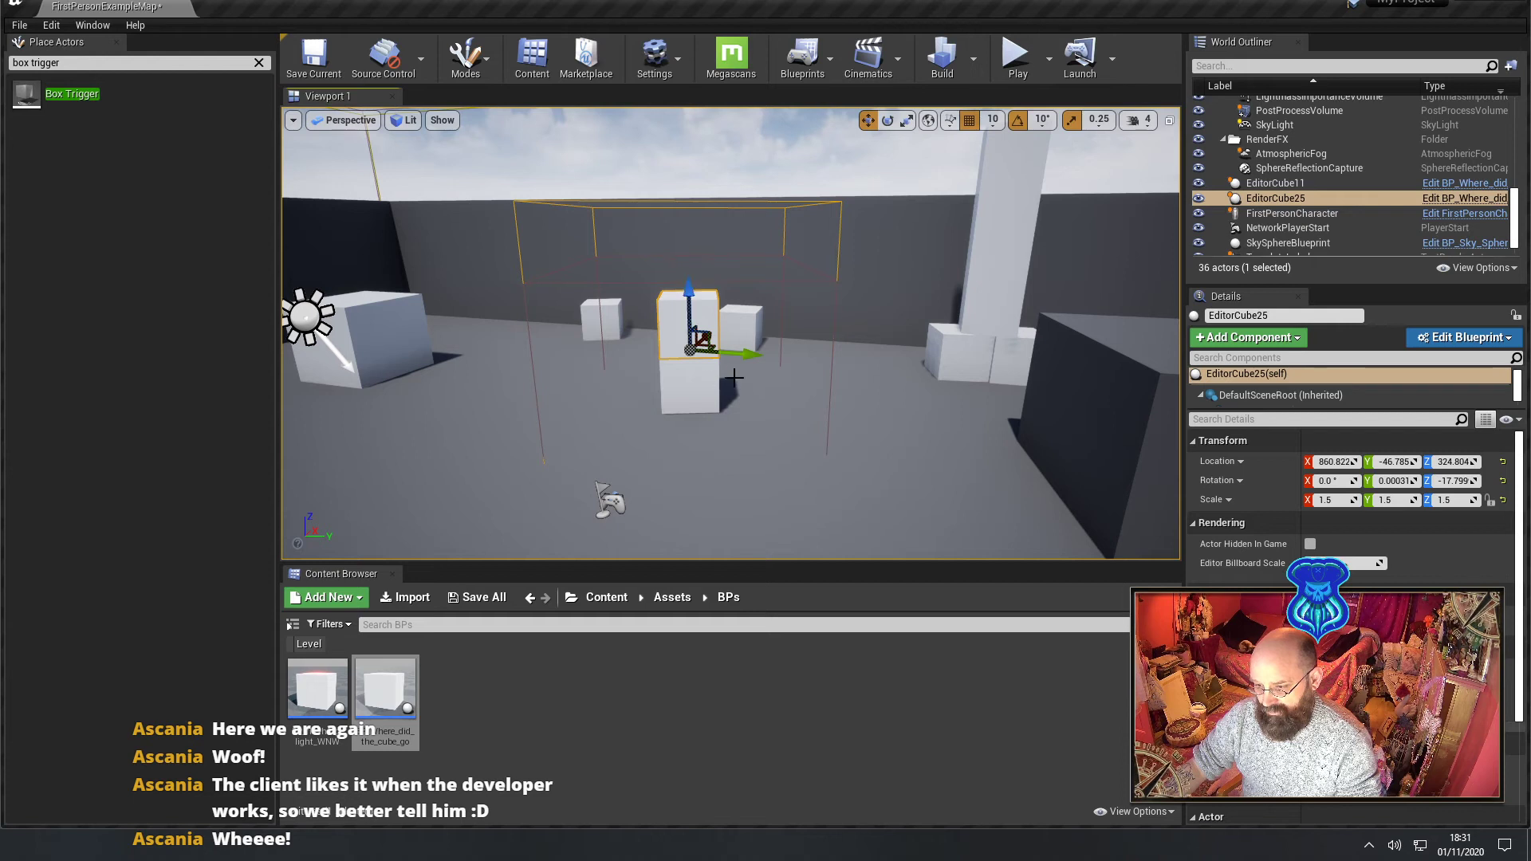
# - Duplicate the stacked Blueprint cubes sideways and upward into two adjacent columns of five, with the top pair at about Z 774.8
pyautogui.click(701, 399)
pyautogui.keyDown('alt'); pyautogui.moveTo(733, 404); pyautogui.dragTo(768, 132); pyautogui.keyUp('alt')
pyautogui.keyDown('ctrl'); pyautogui.click(712, 319); pyautogui.keyUp('ctrl')
pyautogui.moveTo(775, 117); pyautogui.dragTo(773, 126)
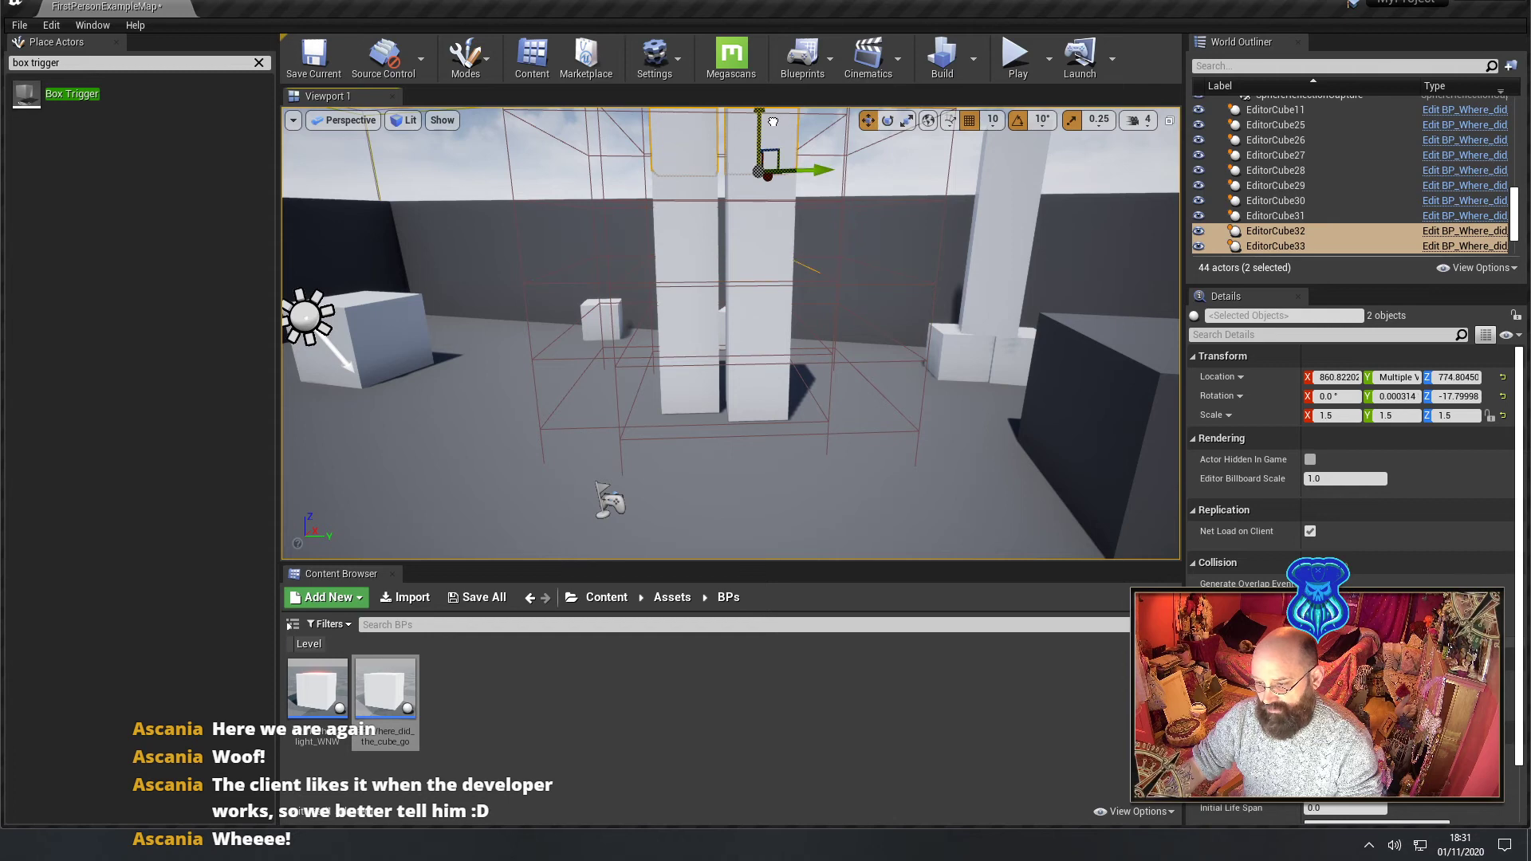
# - Play-test the level by walking up to the cube columns to trigger their overlaps, back away to view the cubes, and stop the session
pyautogui.click(1015, 58)
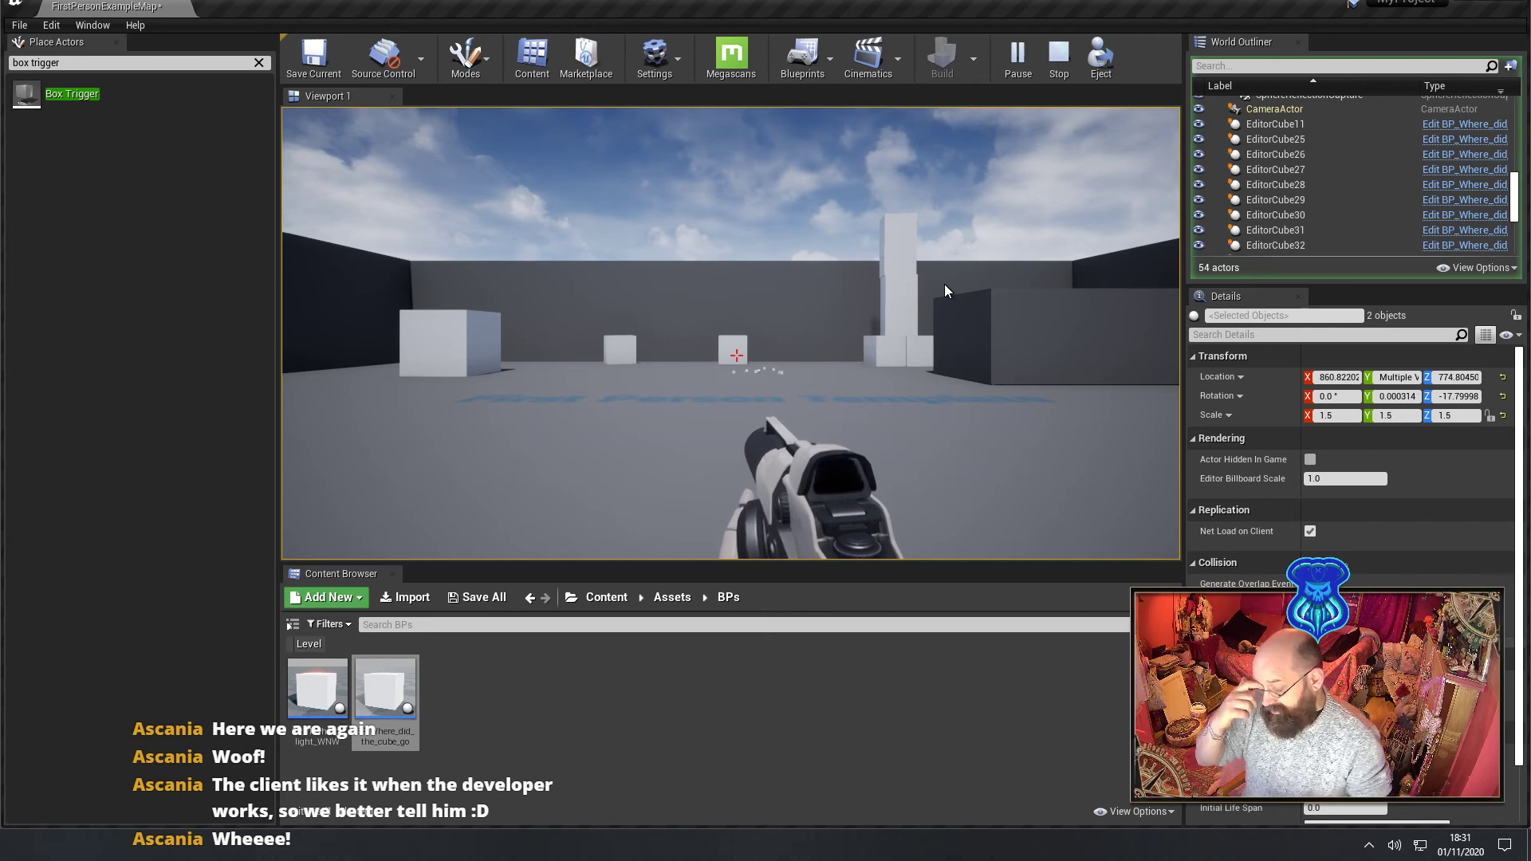
pyautogui.press('Escape')
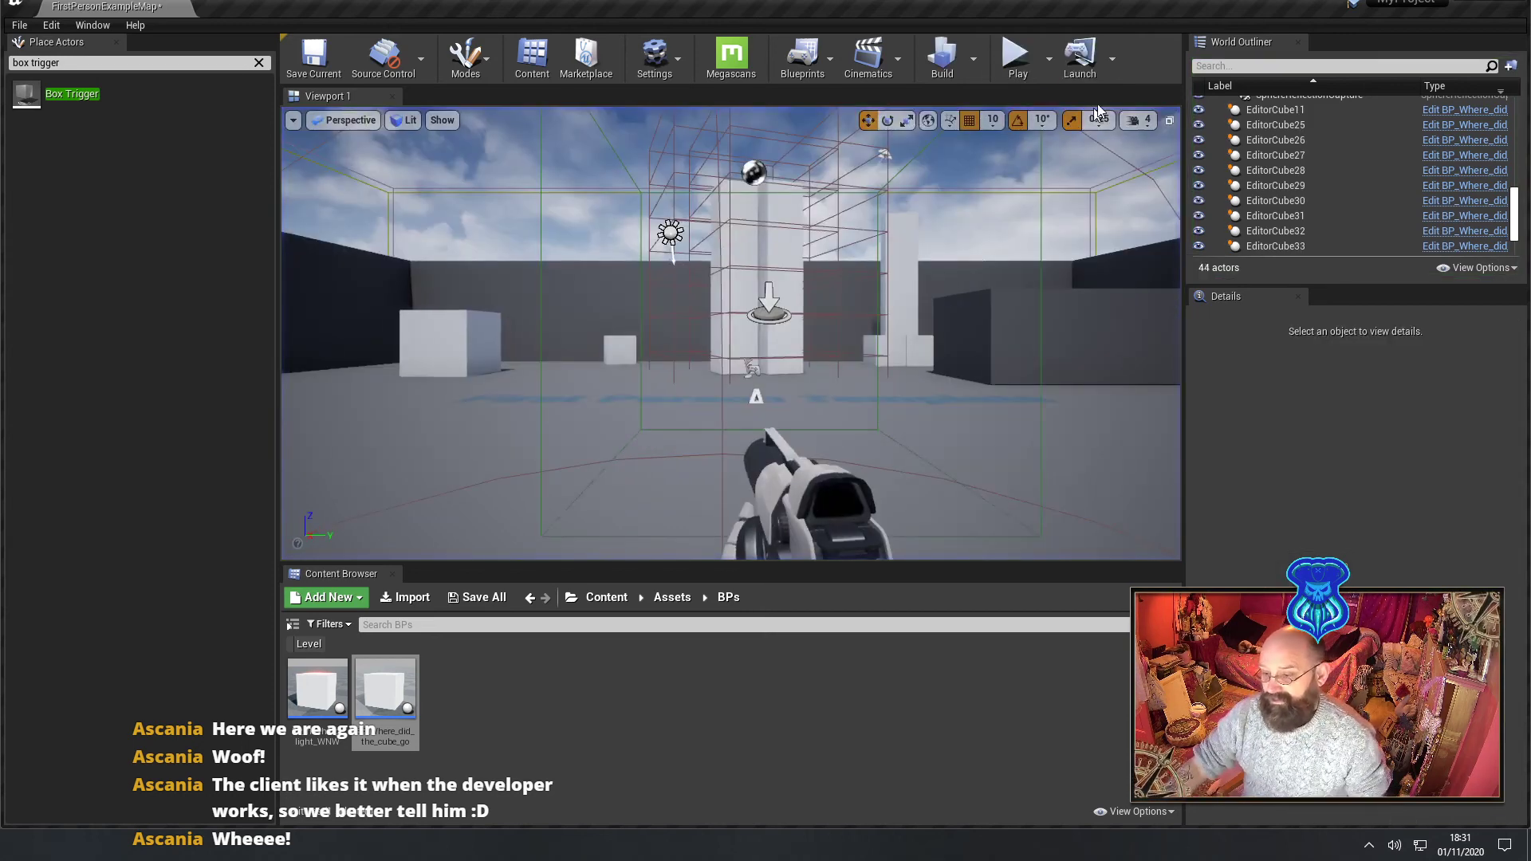
pyautogui.click(1017, 76)
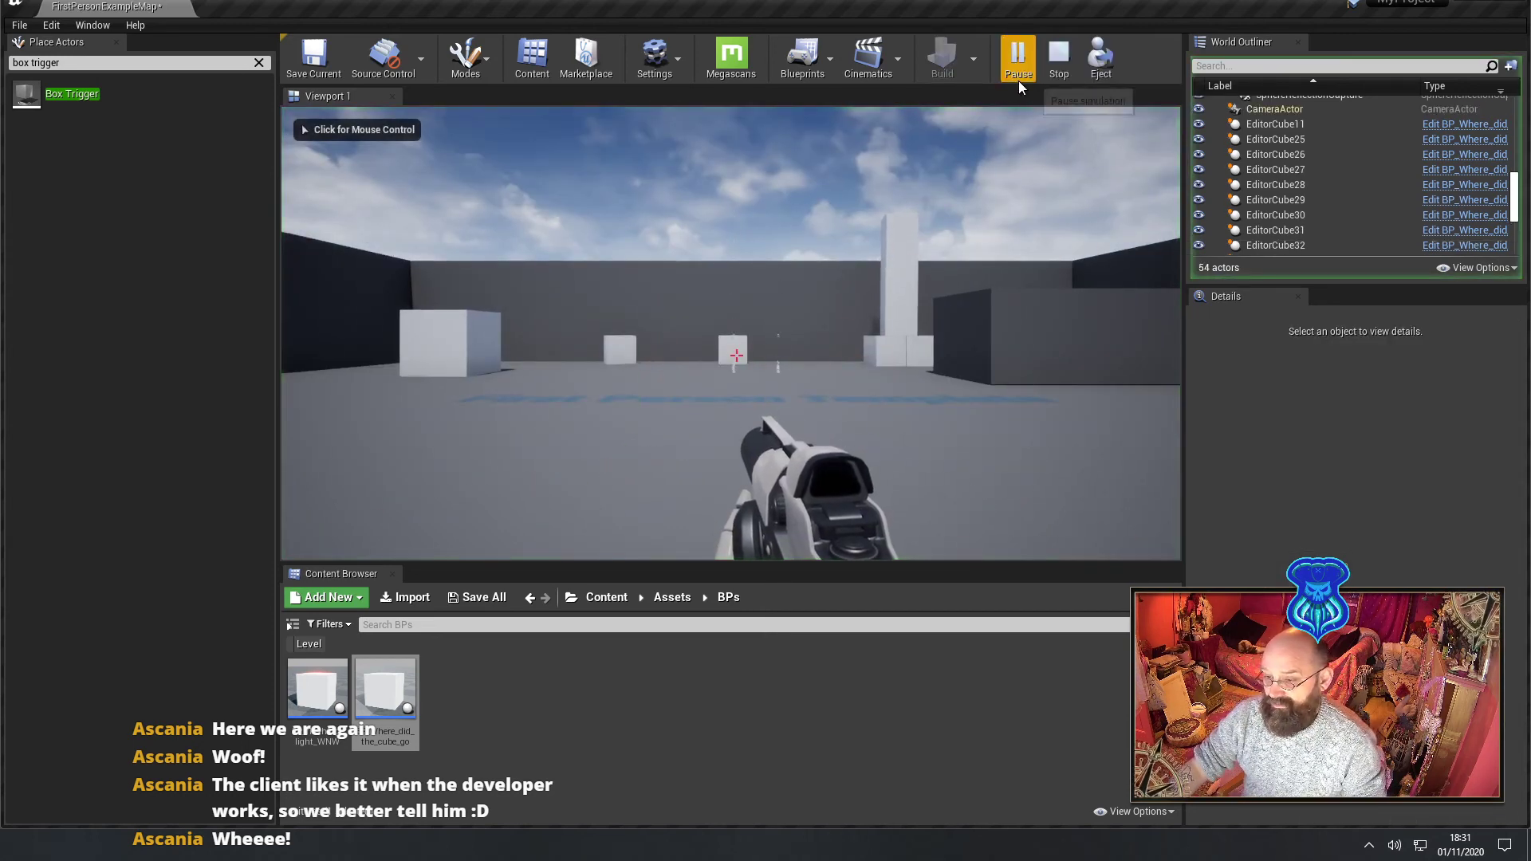
pyautogui.click(1008, 262)
pyautogui.press('w')
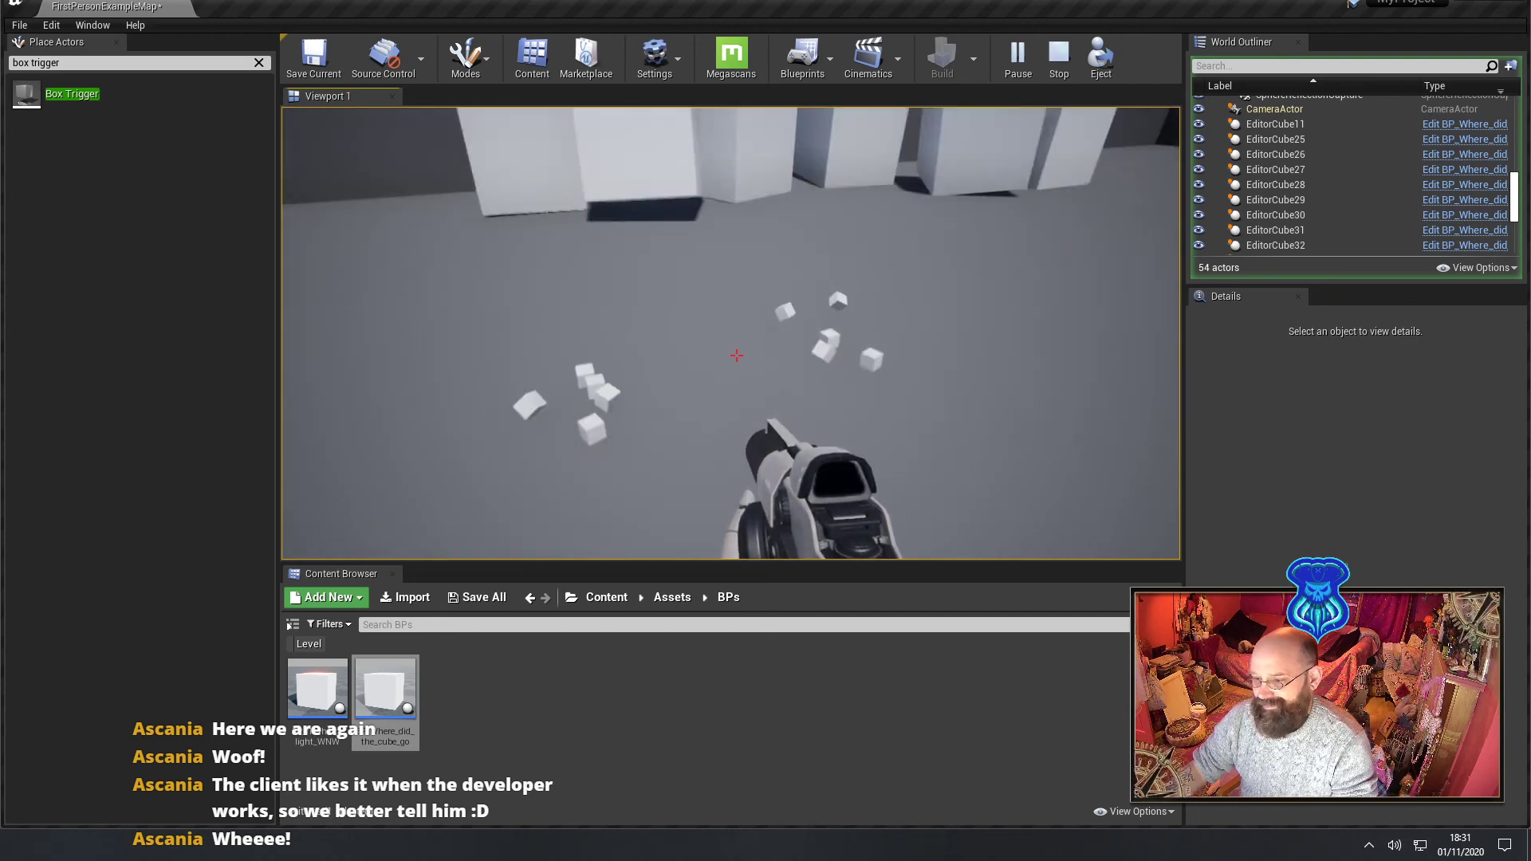
pyautogui.press('s')
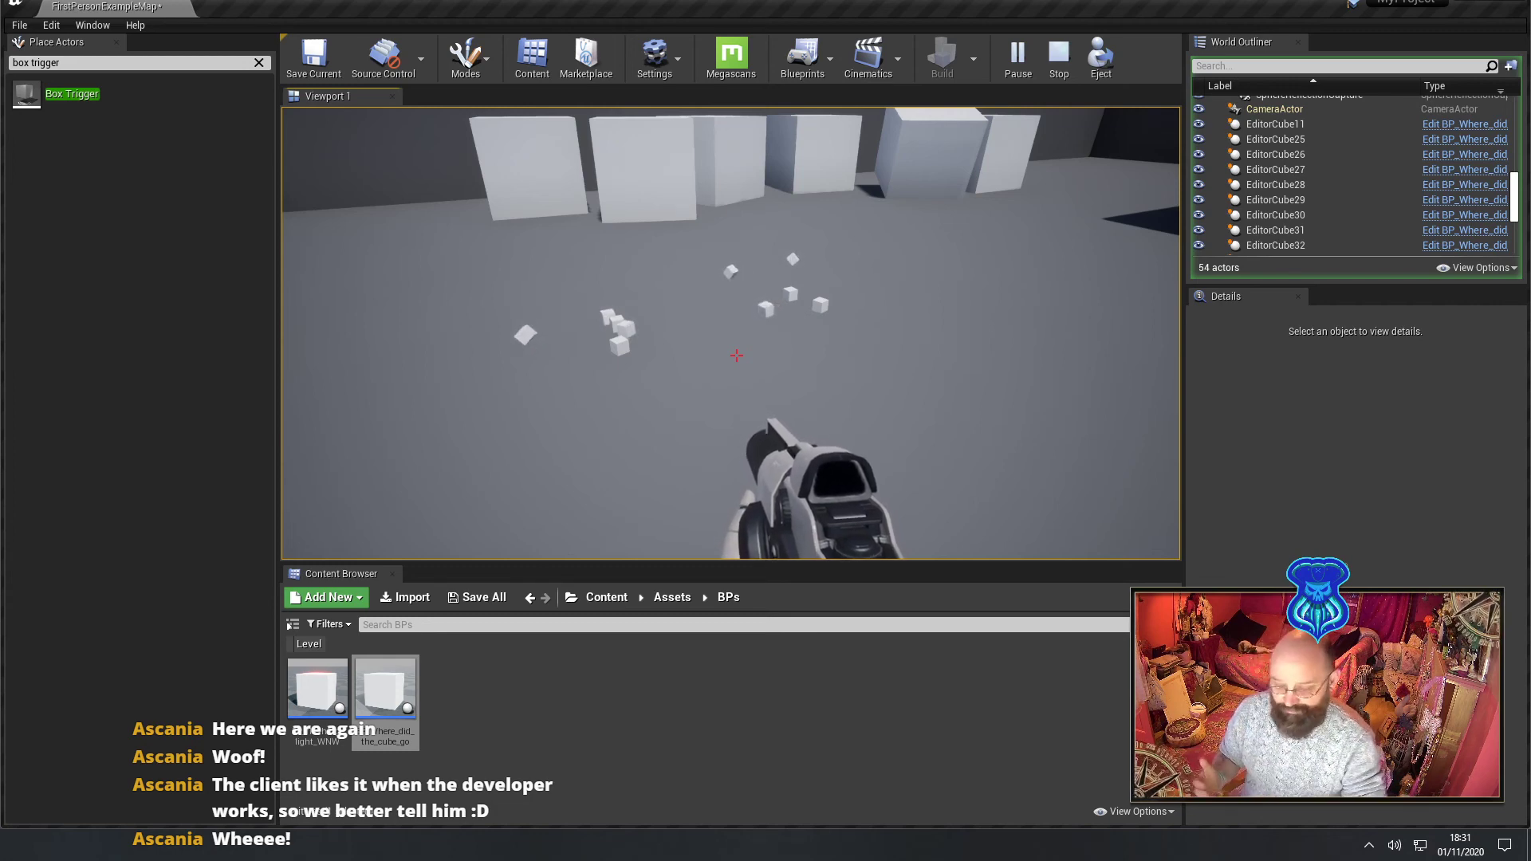
pyautogui.press('Escape')
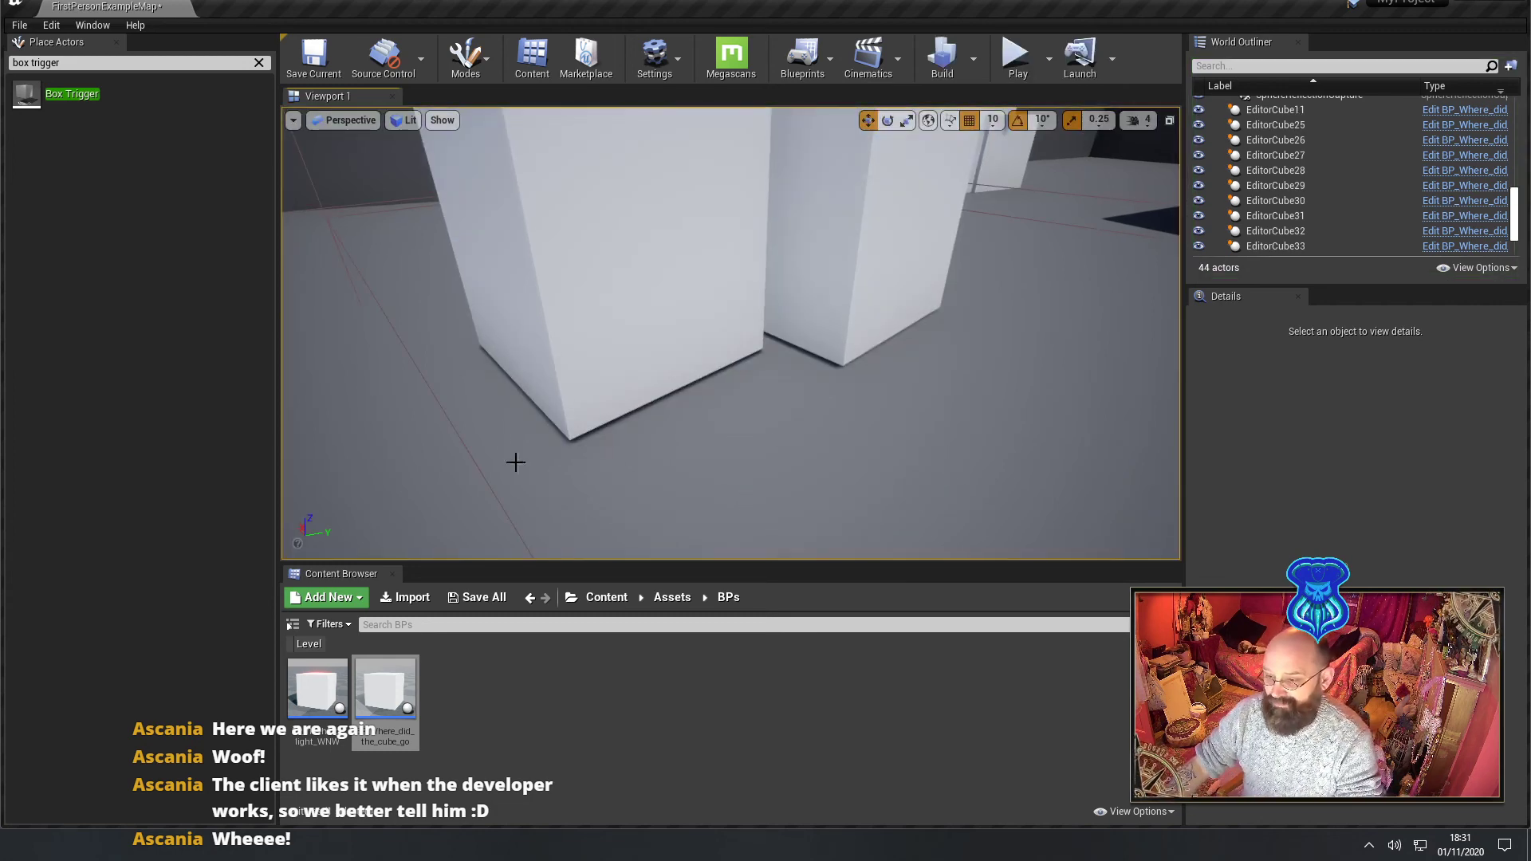
pyautogui.moveTo(556, 348)
pyautogui.mouseDown(button='right')
pyautogui.moveTo(837, 279)
pyautogui.moveTo(941, 279)
pyautogui.moveTo(351, 275)
pyautogui.moveTo(487, 279)
pyautogui.moveTo(568, 346)
pyautogui.mouseUp(button='right')
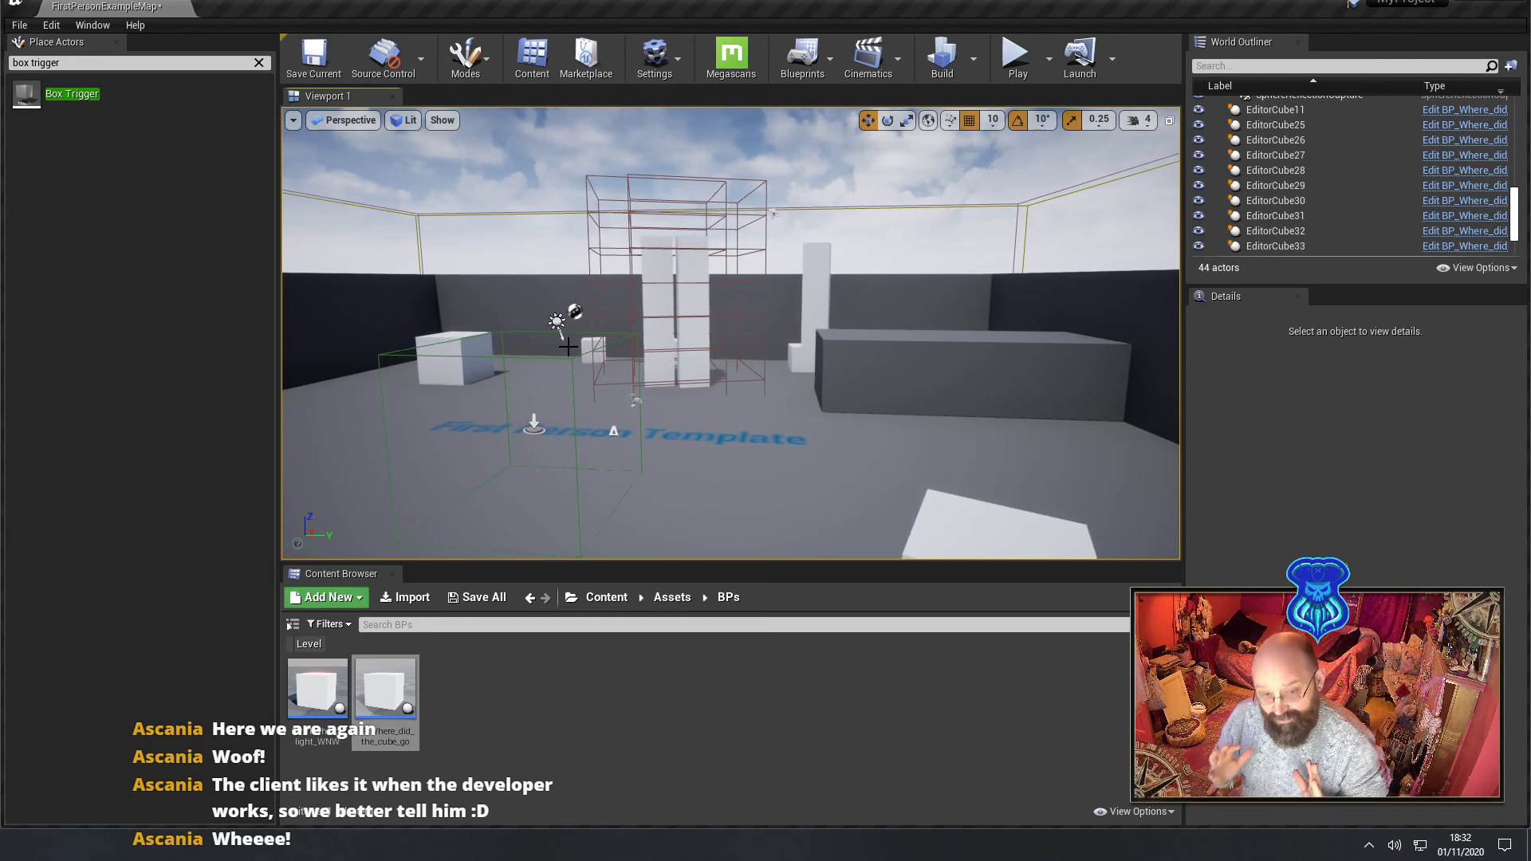